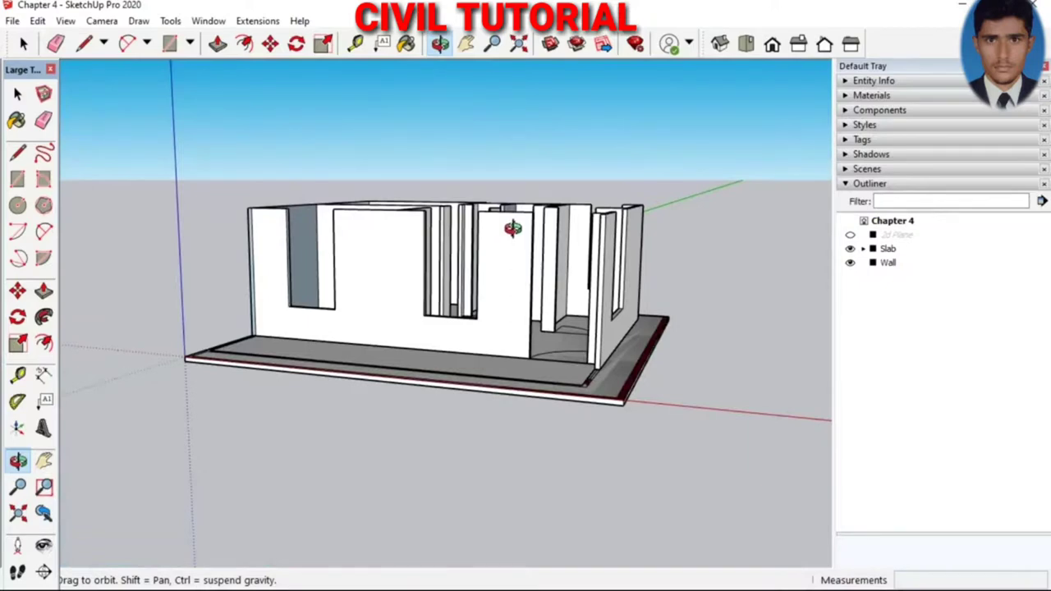
Orbit the view to look down on the house walls from a higher angle
{"action": "mouse_move", "coordinate": [512, 229]}
{"action": "left_mouse_down"}
{"action": "mouse_move", "coordinate": [514, 291]}
{"action": "mouse_move", "coordinate": [474, 257]}
{"action": "left_mouse_up"}
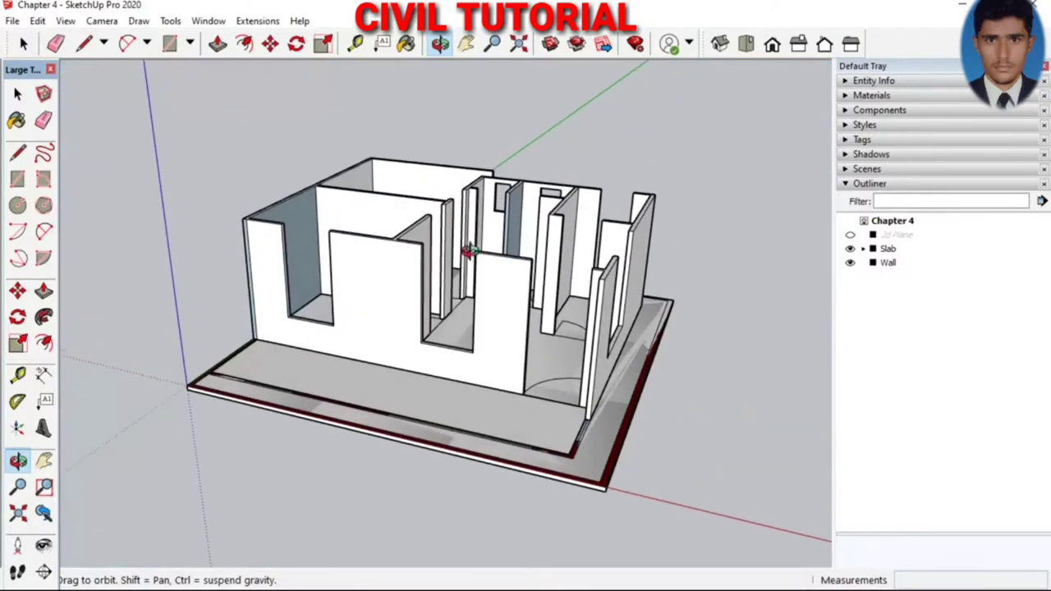
Zoom in on the house and enter the Wall group for editing
{"action": "scroll", "coordinate": [467, 251], "scroll_direction": "up", "scroll_amount": 2}
{"action": "scroll", "coordinate": [468, 251], "scroll_direction": "up", "scroll_amount": 2}
{"action": "scroll", "coordinate": [468, 260], "scroll_direction": "up", "scroll_amount": 2}
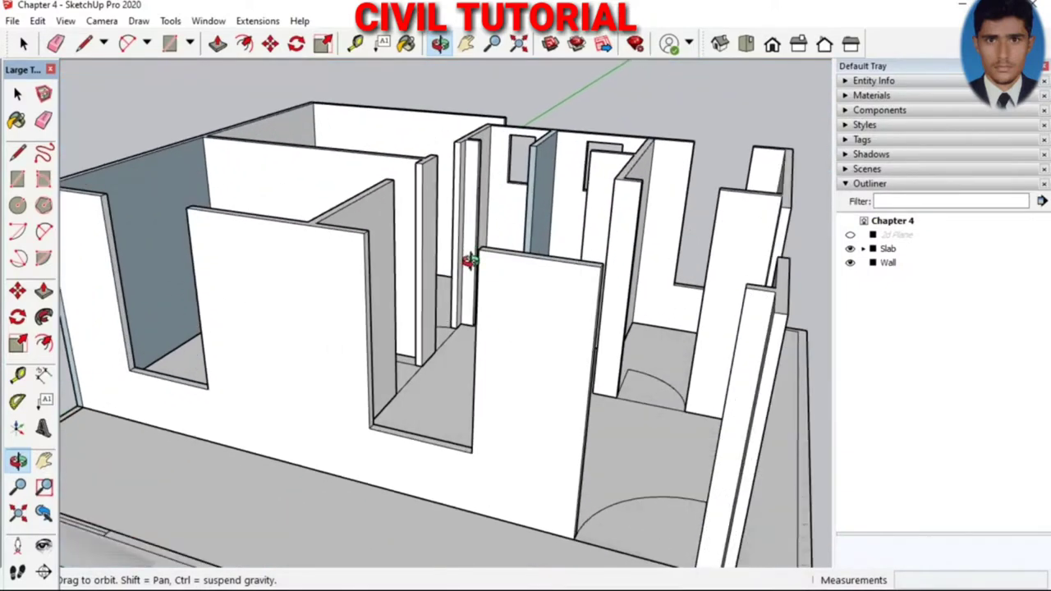
{"action": "key", "text": "space"}
{"action": "scroll", "coordinate": [338, 383], "scroll_direction": "down", "scroll_amount": 3}
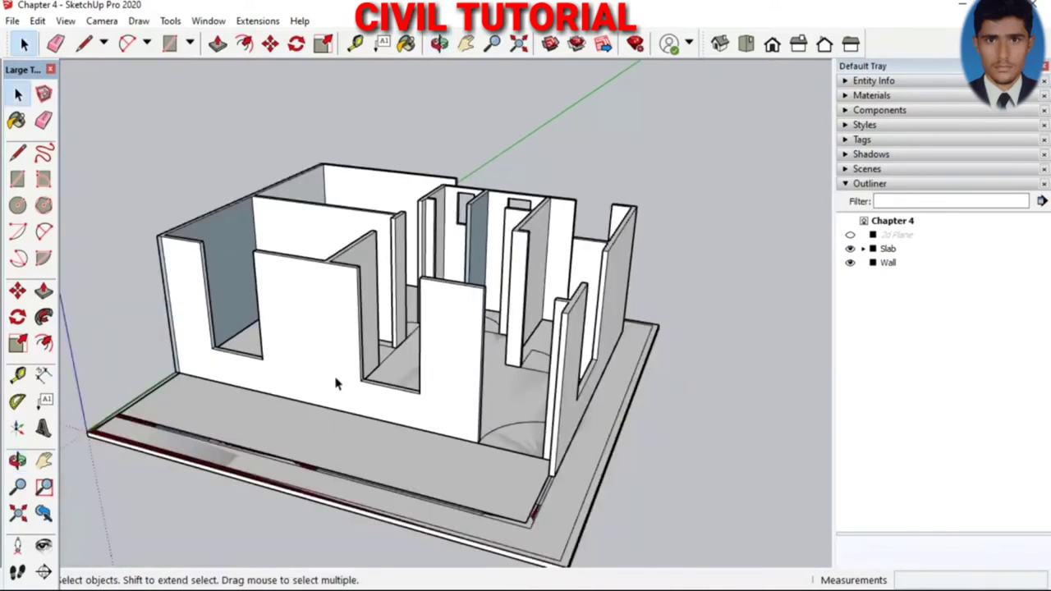
{"action": "scroll", "coordinate": [335, 383], "scroll_direction": "up", "scroll_amount": 2}
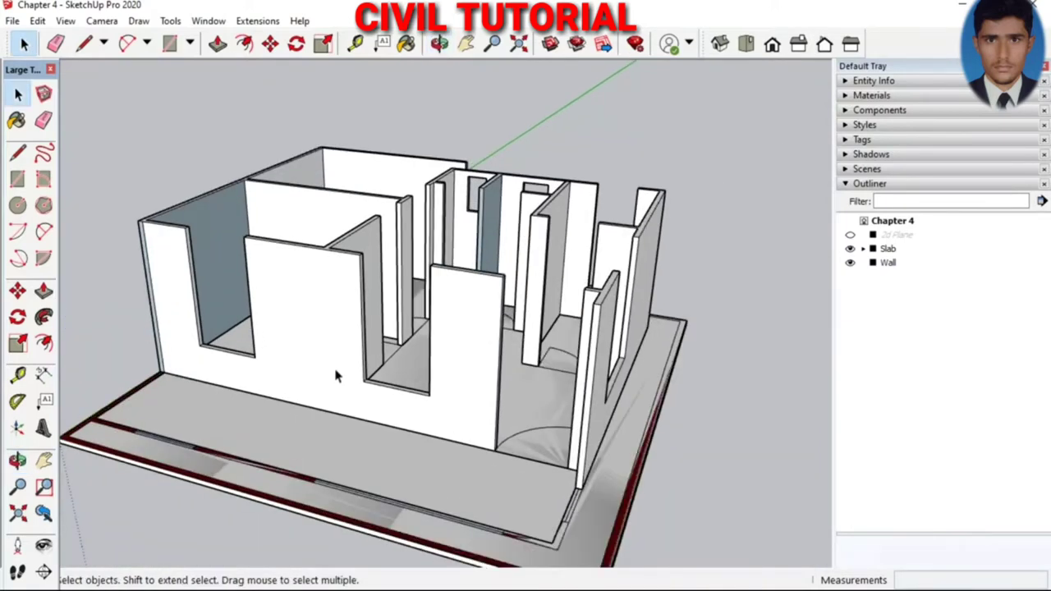
{"action": "scroll", "coordinate": [335, 375], "scroll_direction": "up", "scroll_amount": 1}
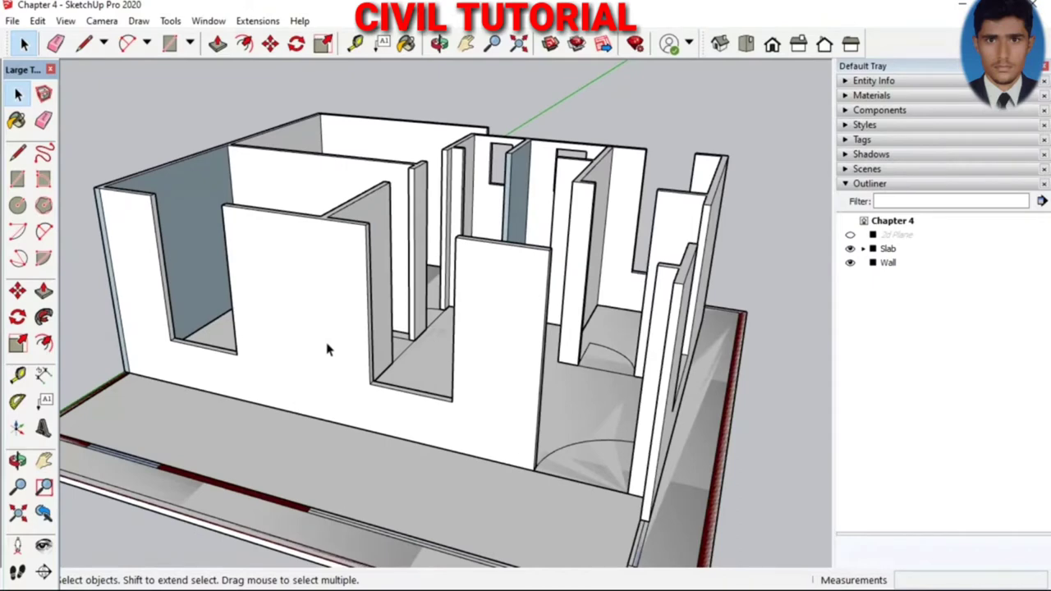
{"action": "double_click", "coordinate": [327, 349]}
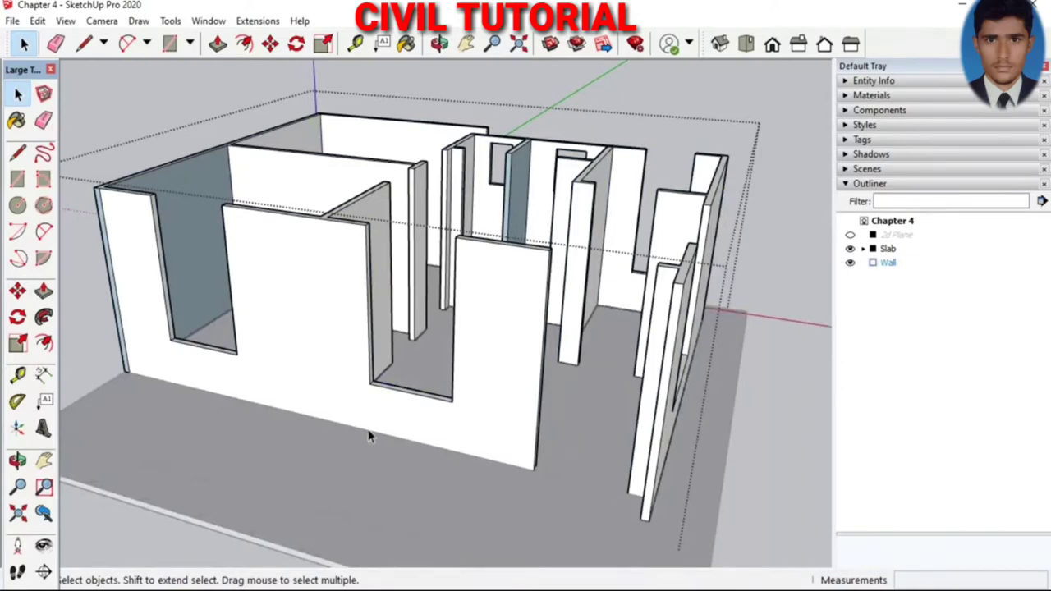
Add a sill-height guide and draw a line across the front opening along it
{"action": "key", "text": "t"}
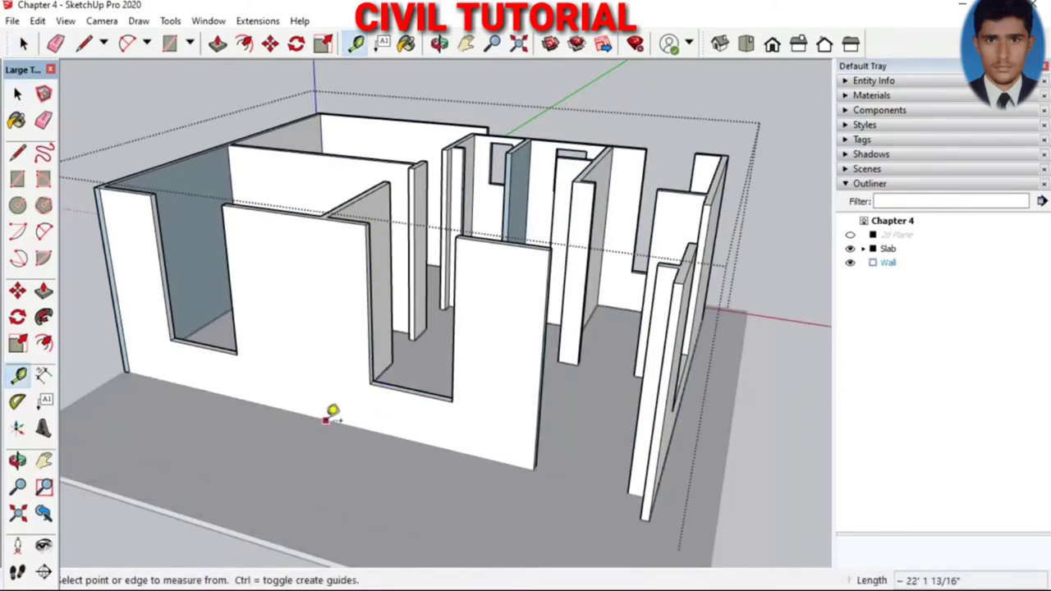
{"action": "left_click", "coordinate": [325, 419]}
{"action": "left_click", "coordinate": [167, 271]}
{"action": "key", "text": "l"}
{"action": "scroll", "coordinate": [164, 238], "scroll_direction": "up", "scroll_amount": 3}
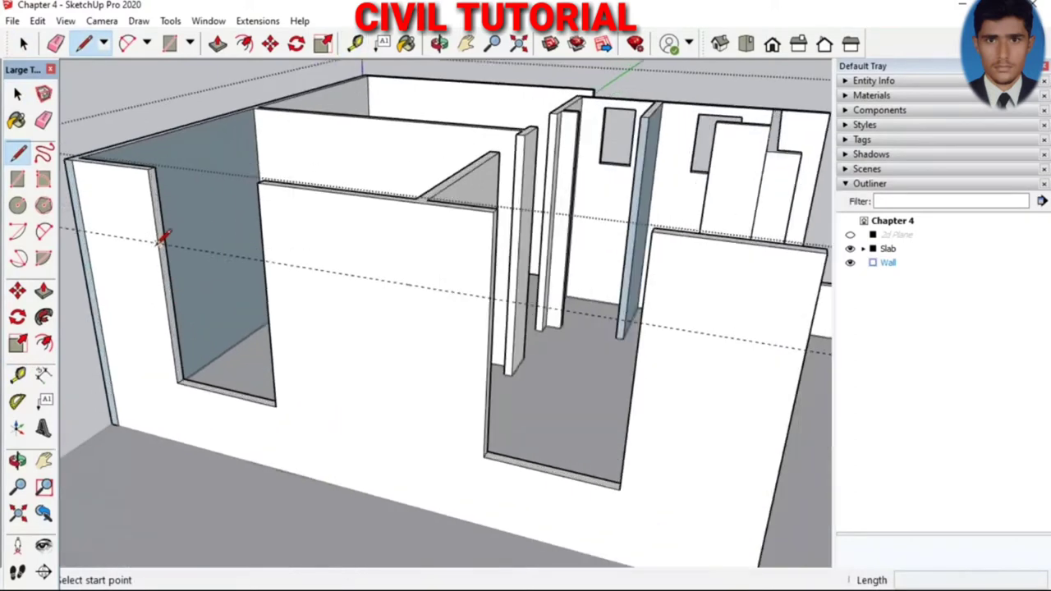
{"action": "scroll", "coordinate": [164, 238], "scroll_direction": "up", "scroll_amount": 2}
{"action": "scroll", "coordinate": [164, 238], "scroll_direction": "up", "scroll_amount": 2}
{"action": "scroll", "coordinate": [392, 284], "scroll_direction": "down", "scroll_amount": 5}
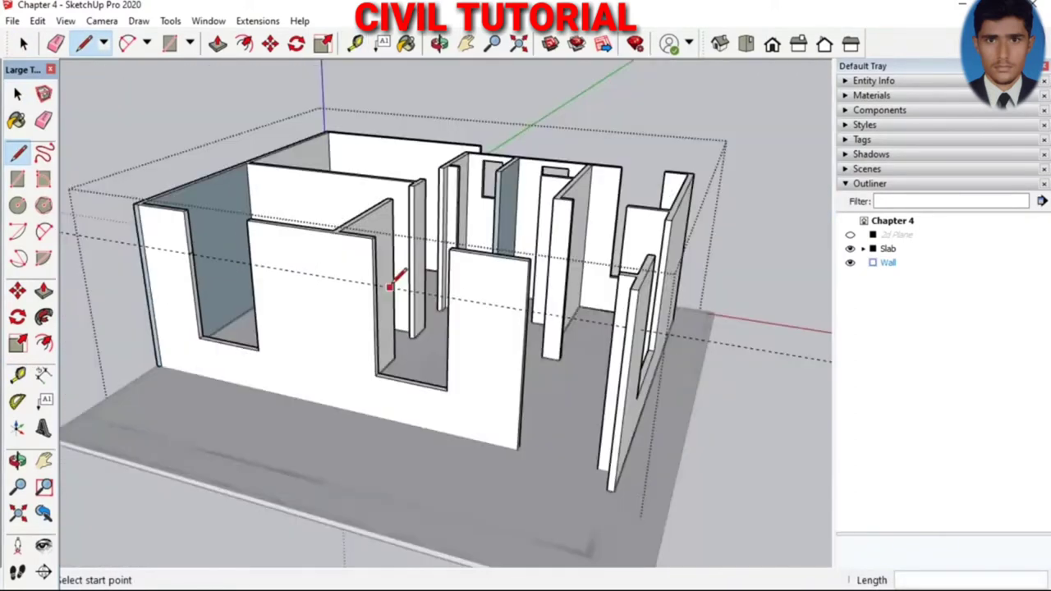
{"action": "scroll", "coordinate": [391, 288], "scroll_direction": "up", "scroll_amount": 3}
{"action": "scroll", "coordinate": [336, 281], "scroll_direction": "up", "scroll_amount": 2}
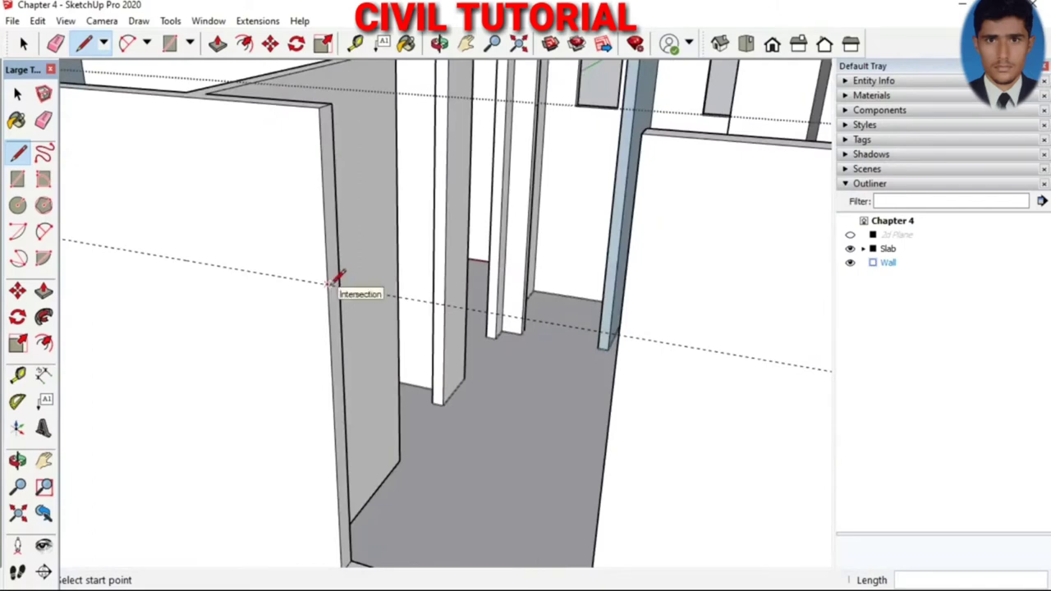
{"action": "left_click", "coordinate": [332, 284]}
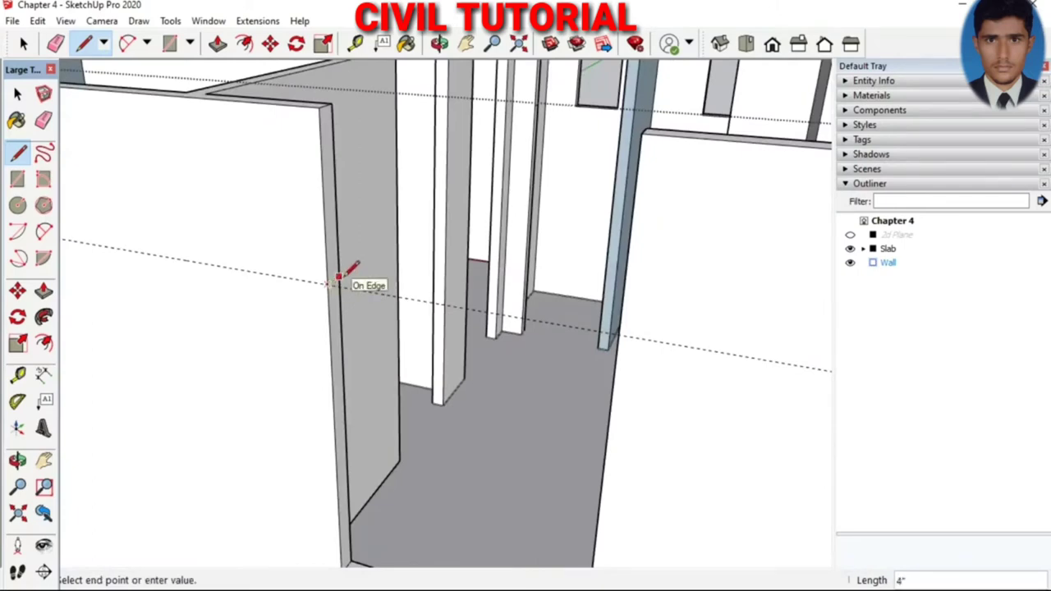
{"action": "left_click", "coordinate": [348, 271]}
{"action": "scroll", "coordinate": [206, 272], "scroll_direction": "down", "scroll_amount": 3}
Push/Pull the lower face to fill the first opening up to sill height
{"action": "key", "text": "p"}
{"action": "scroll", "coordinate": [131, 243], "scroll_direction": "up", "scroll_amount": 2}
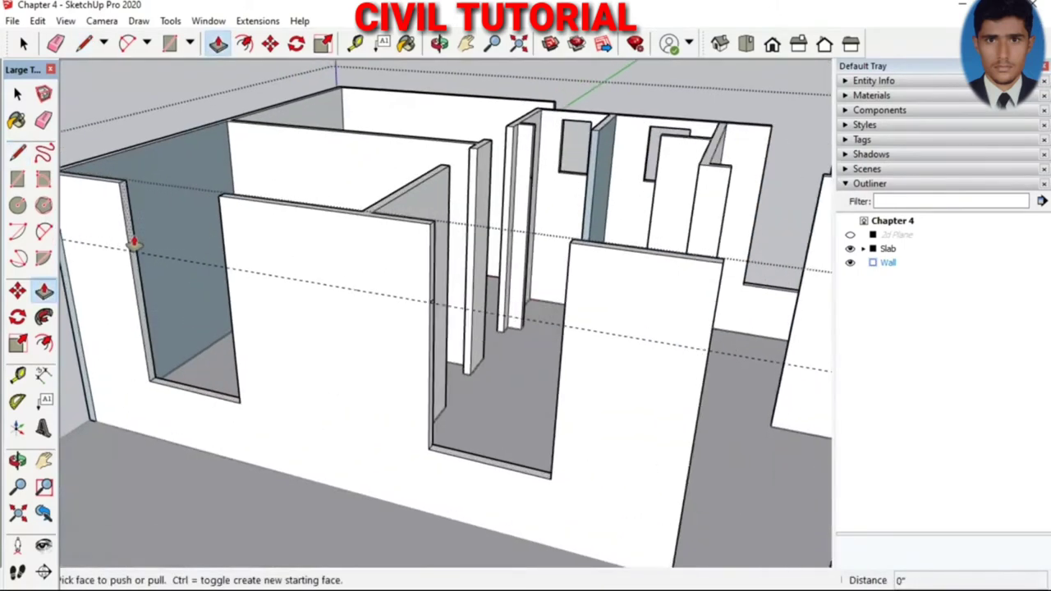
{"action": "scroll", "coordinate": [131, 242], "scroll_direction": "up", "scroll_amount": 1}
{"action": "left_click", "coordinate": [130, 238]}
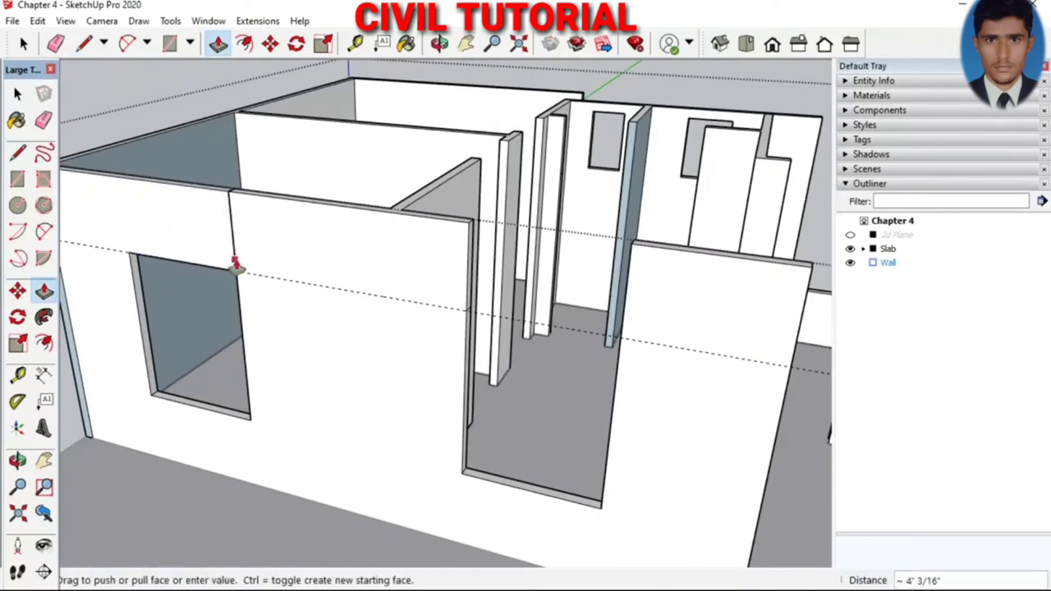
{"action": "left_click", "coordinate": [236, 278]}
{"action": "scroll", "coordinate": [290, 287], "scroll_direction": "down", "scroll_amount": 1}
{"action": "scroll", "coordinate": [464, 321], "scroll_direction": "down", "scroll_amount": 2}
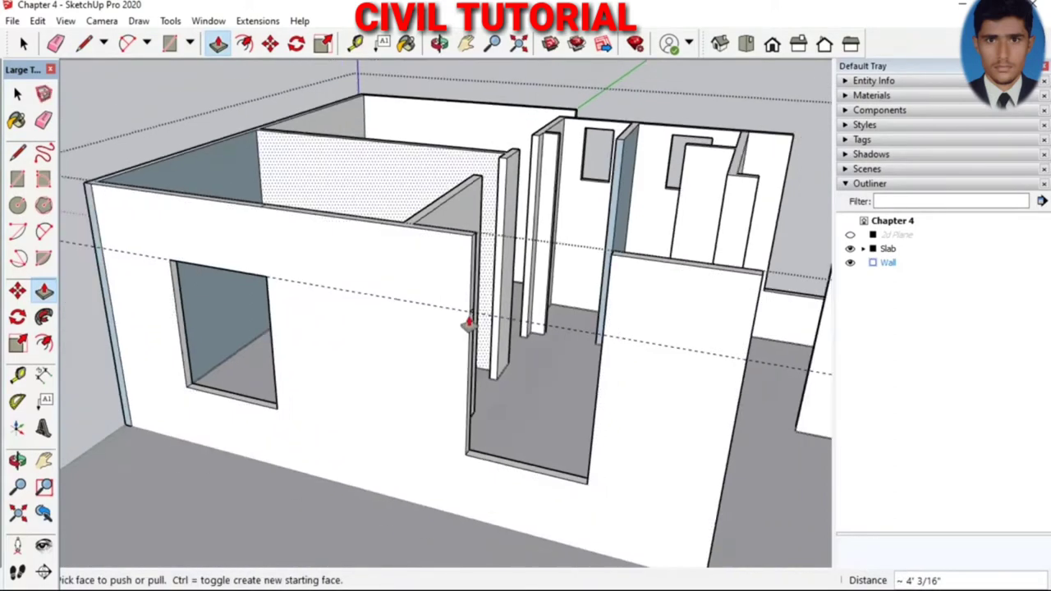
{"action": "scroll", "coordinate": [323, 287], "scroll_direction": "down", "scroll_amount": 2}
{"action": "scroll", "coordinate": [205, 267], "scroll_direction": "down", "scroll_amount": 1}
{"action": "scroll", "coordinate": [339, 293], "scroll_direction": "up", "scroll_amount": 1}
{"action": "scroll", "coordinate": [347, 293], "scroll_direction": "up", "scroll_amount": 1}
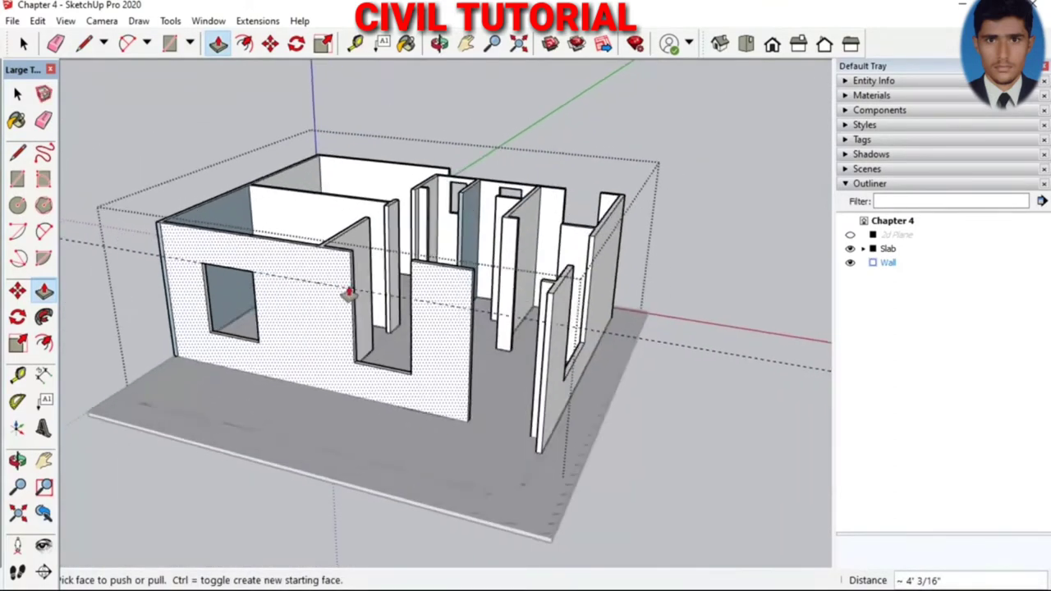
{"action": "scroll", "coordinate": [364, 286], "scroll_direction": "up", "scroll_amount": 2}
{"action": "scroll", "coordinate": [342, 285], "scroll_direction": "up", "scroll_amount": 2}
Fill below the middle opening to turn it into a window opening
{"action": "left_click", "coordinate": [340, 285]}
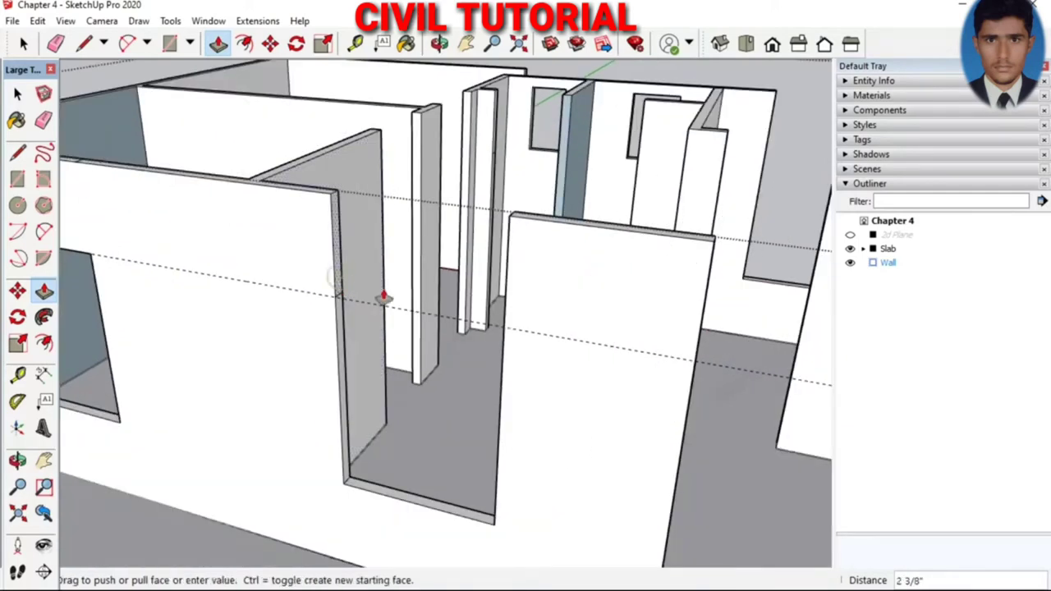
{"action": "left_click", "coordinate": [504, 333]}
{"action": "scroll", "coordinate": [492, 304], "scroll_direction": "down", "scroll_amount": 3}
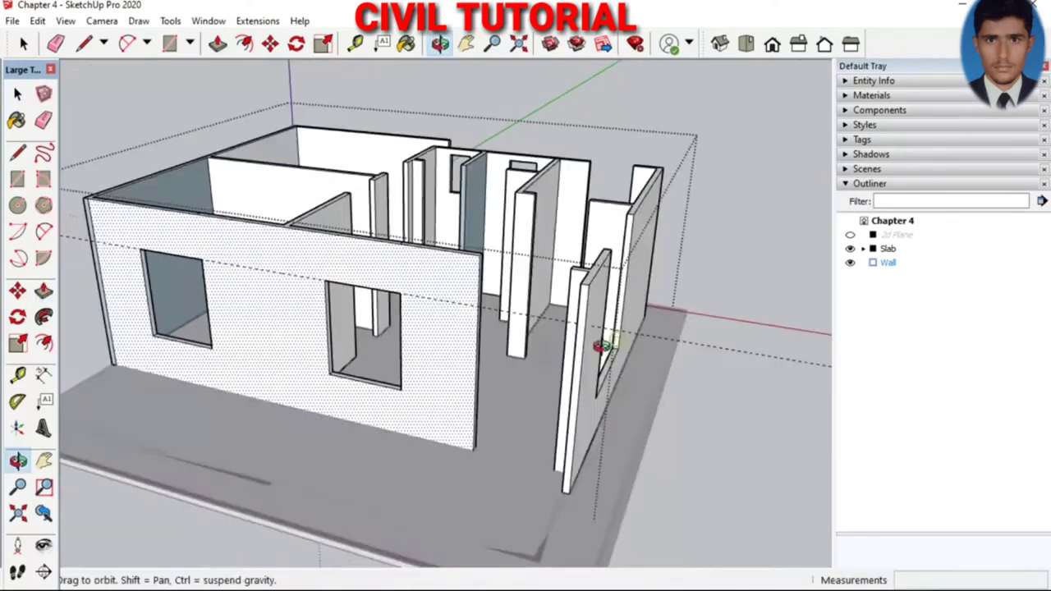
{"action": "mouse_move", "coordinate": [480, 278]}
{"action": "middle_mouse_down"}
{"action": "mouse_move", "coordinate": [442, 276]}
{"action": "mouse_move", "coordinate": [366, 305]}
{"action": "mouse_move", "coordinate": [216, 282]}
{"action": "middle_mouse_up"}
Push/Pull the wall across to close the gap in the side wall
{"action": "scroll", "coordinate": [217, 246], "scroll_direction": "up", "scroll_amount": 3}
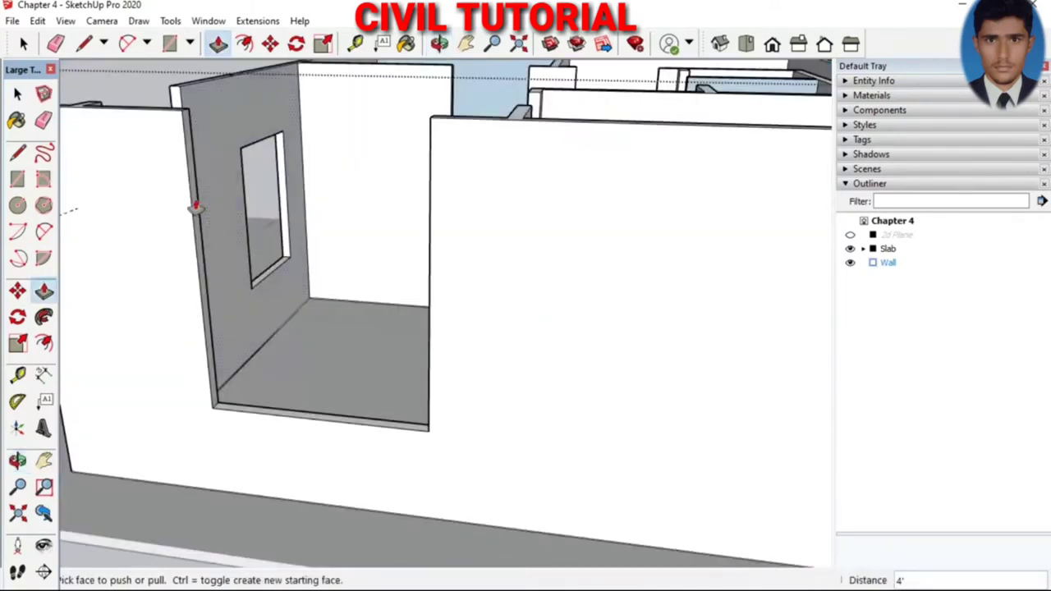
{"action": "left_click", "coordinate": [193, 207]}
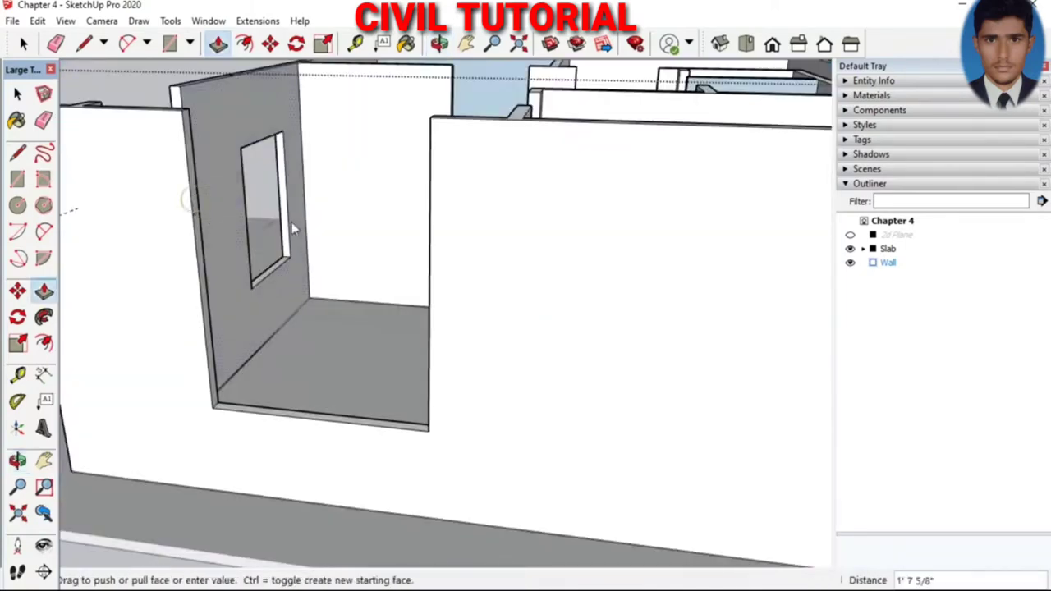
{"action": "left_click", "coordinate": [429, 238]}
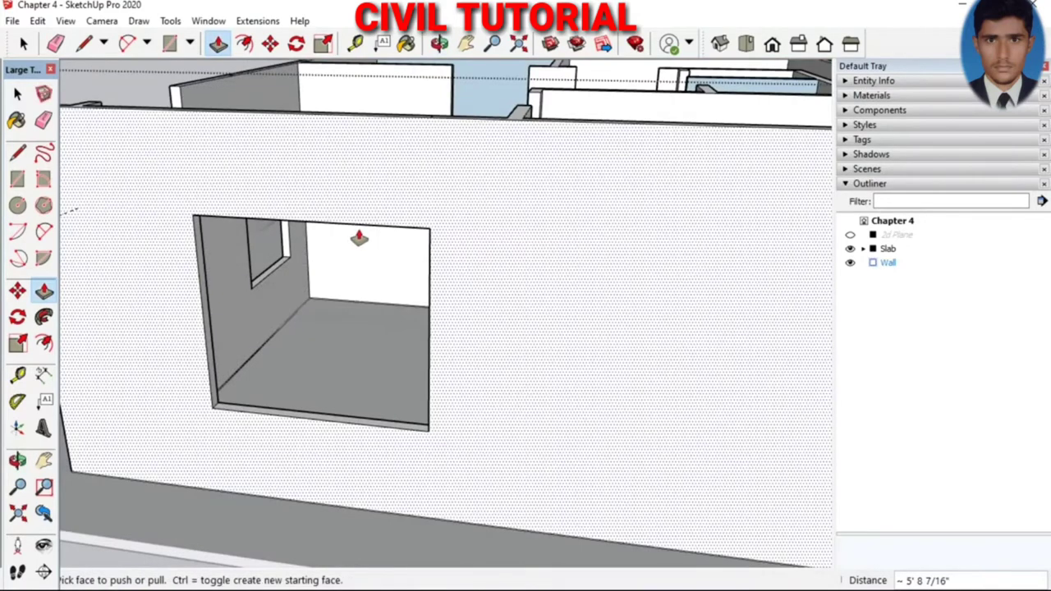
{"action": "scroll", "coordinate": [358, 238], "scroll_direction": "down", "scroll_amount": 5}
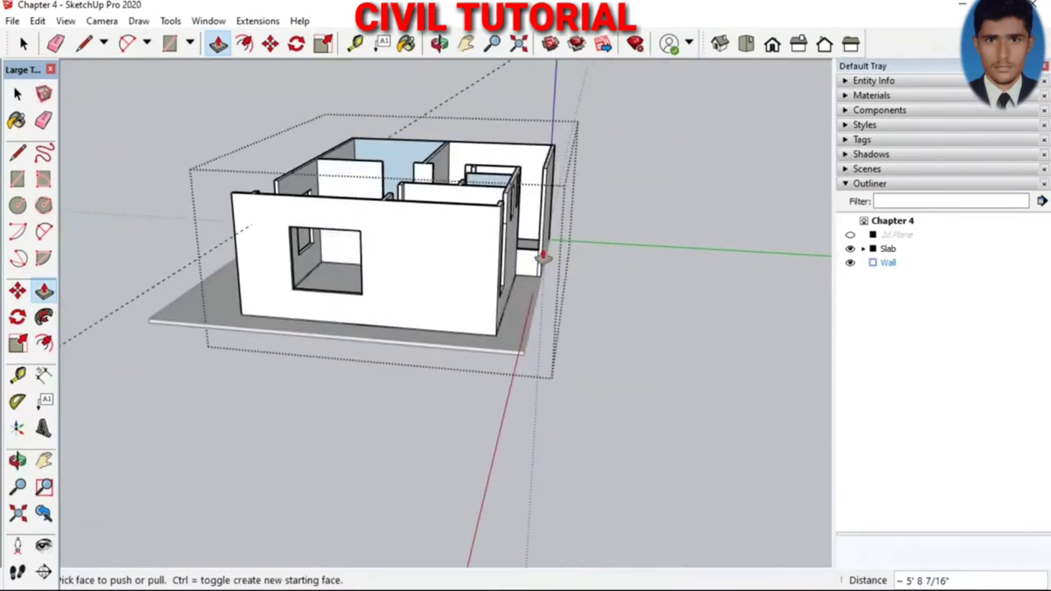
At the back wall corner, pull the opening's side face to resize it
{"action": "middle_click_drag", "start_coordinate": [541, 256], "coordinate": [406, 266]}
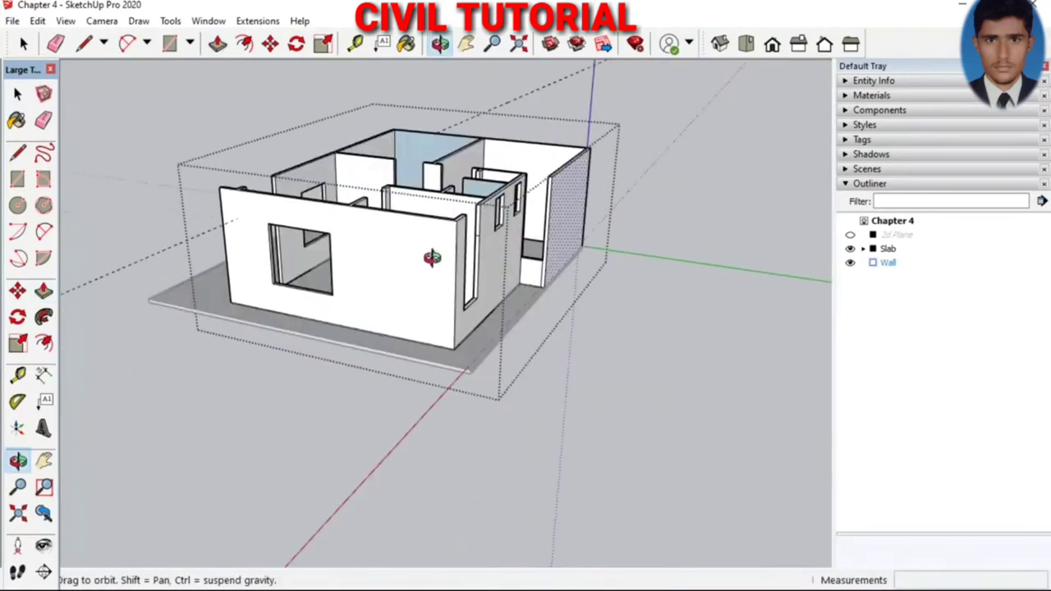
{"action": "left_click_drag", "start_coordinate": [446, 270], "coordinate": [298, 265]}
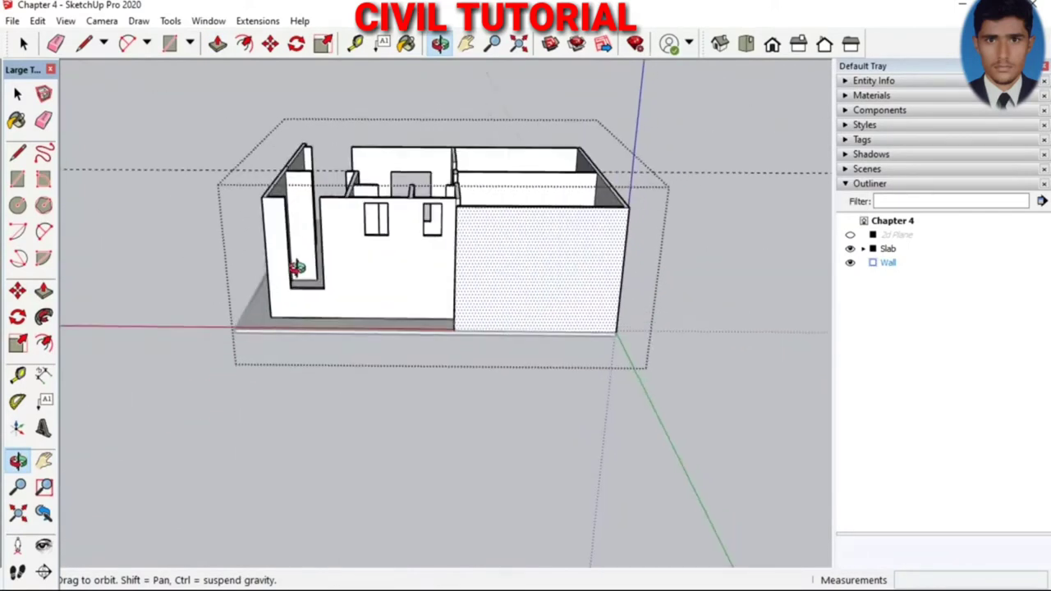
{"action": "scroll", "coordinate": [298, 265], "scroll_direction": "up", "scroll_amount": 5}
{"action": "key", "text": "p"}
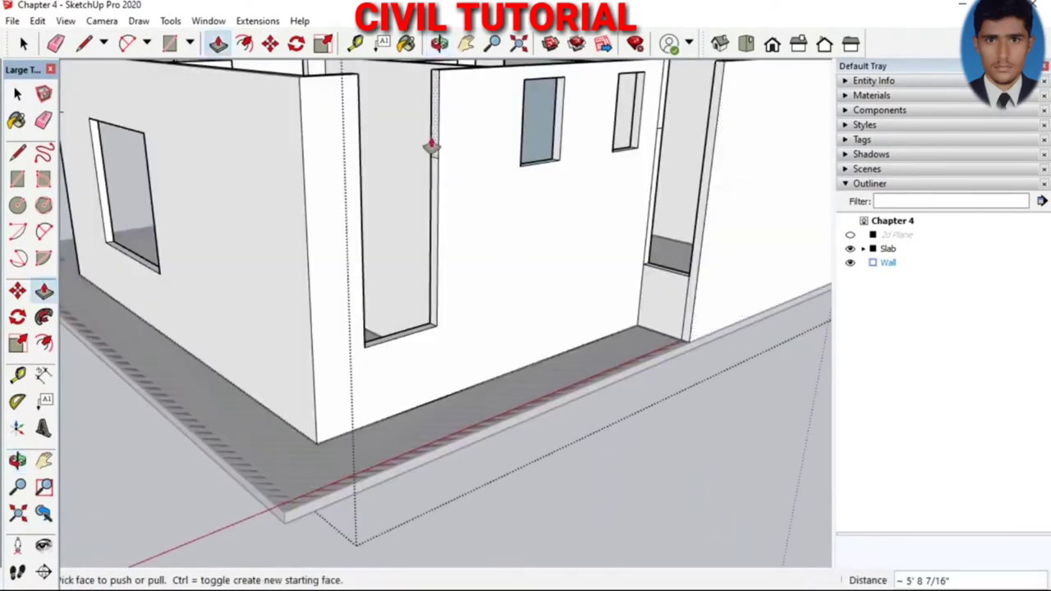
{"action": "left_click", "coordinate": [435, 143]}
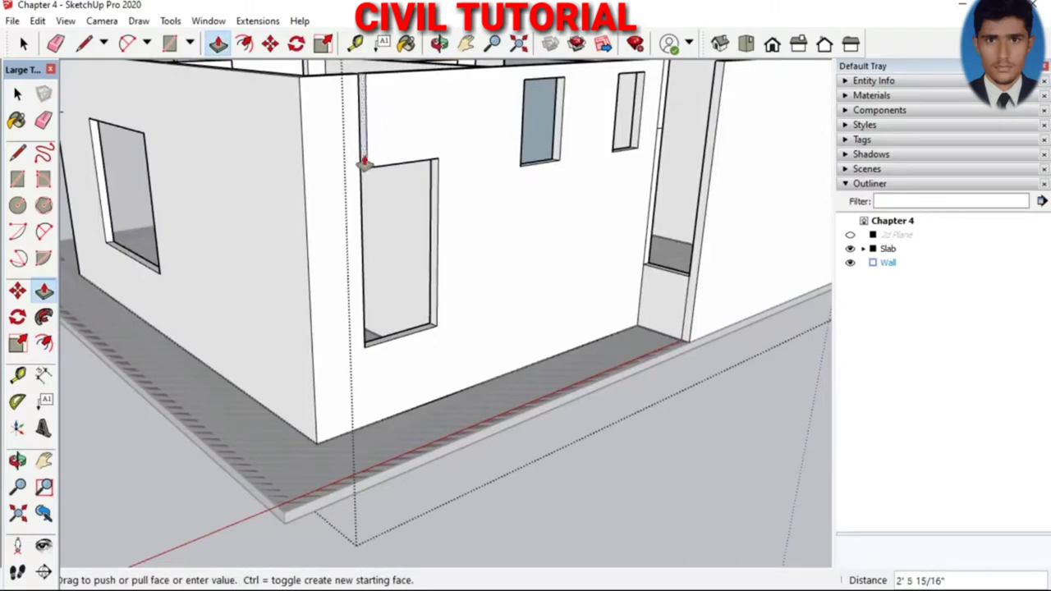
{"action": "left_click", "coordinate": [359, 167]}
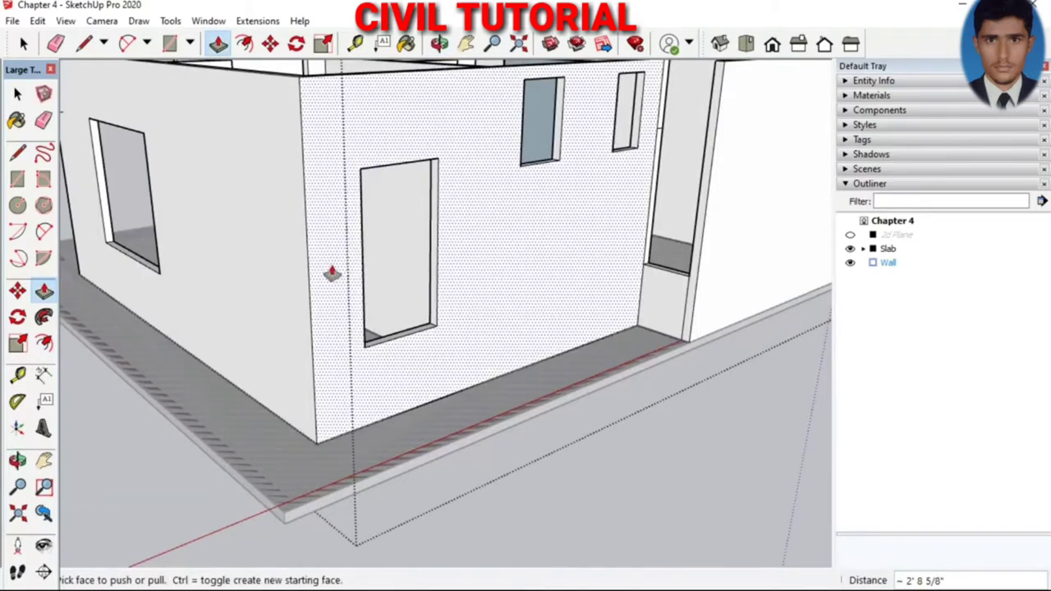
Pull the thin face above the right opening down to form a header
{"action": "scroll", "coordinate": [496, 223], "scroll_direction": "down", "scroll_amount": 5}
{"action": "scroll", "coordinate": [496, 223], "scroll_direction": "up", "scroll_amount": 3}
{"action": "scroll", "coordinate": [547, 145], "scroll_direction": "up", "scroll_amount": 2}
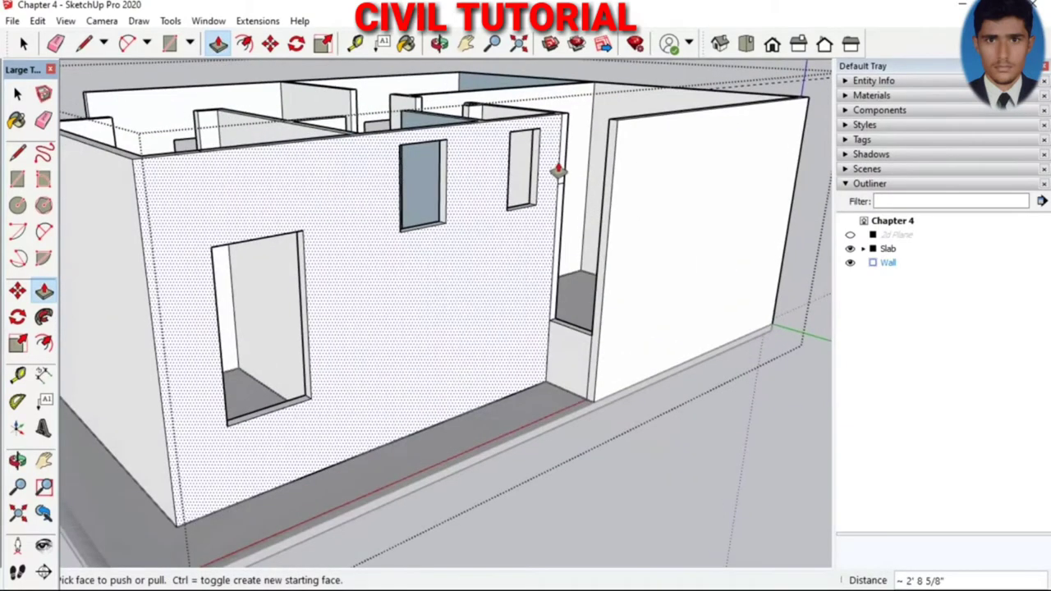
{"action": "left_click", "coordinate": [562, 174]}
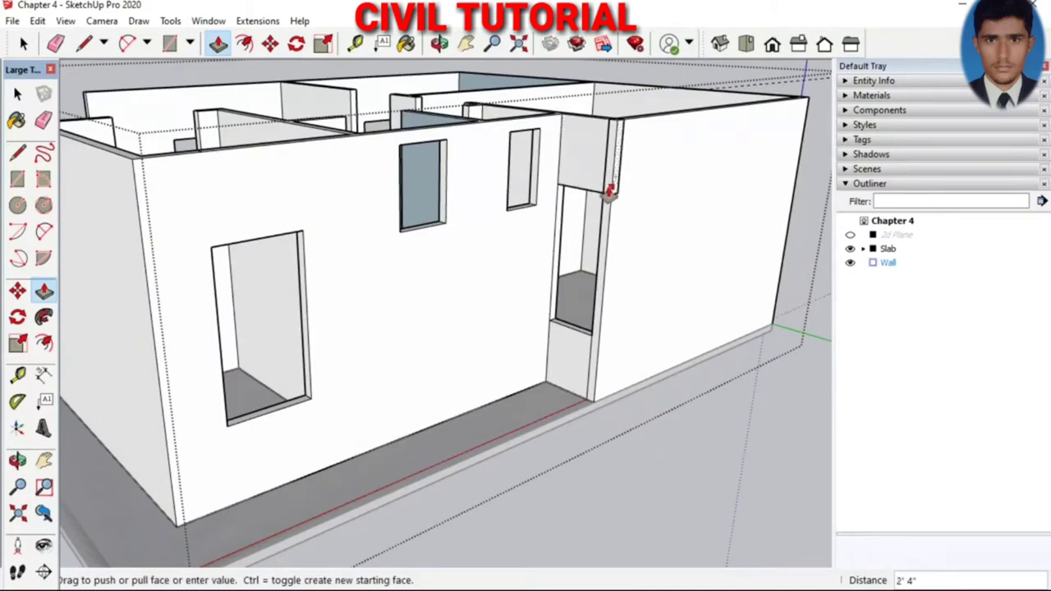
{"action": "left_click", "coordinate": [601, 202]}
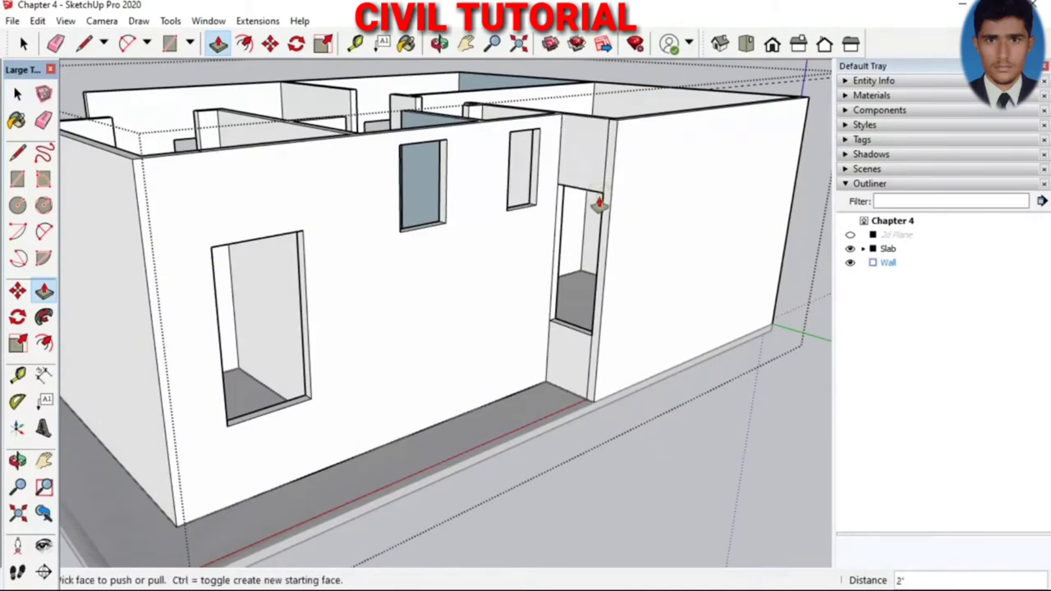
{"action": "middle_click_drag", "start_coordinate": [599, 205], "coordinate": [341, 258]}
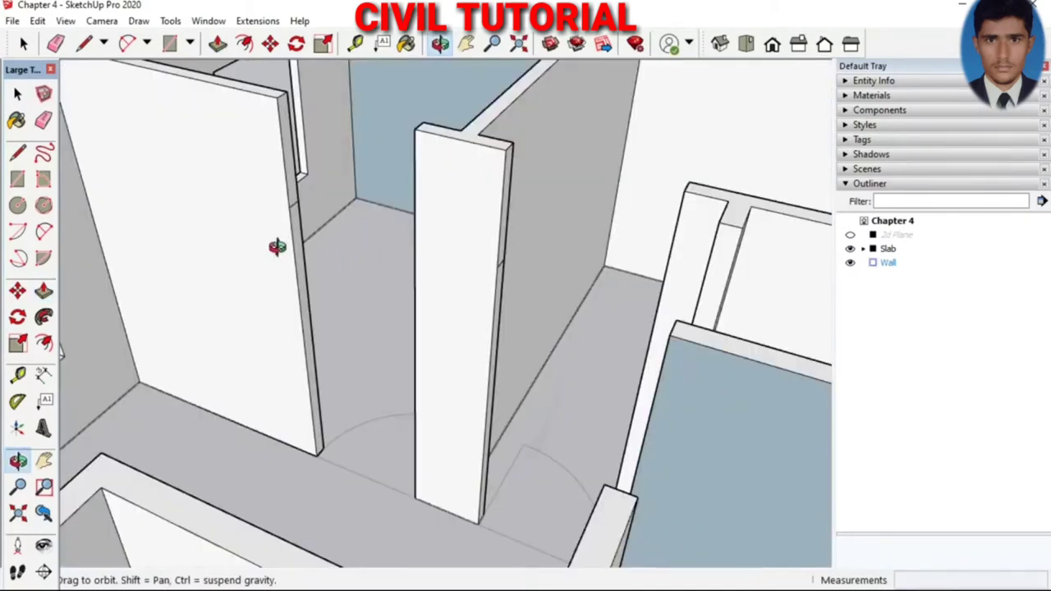
Extend both wall end faces across the first doorway to meet the far wall
{"action": "key", "text": "p"}
{"action": "left_click", "coordinate": [289, 191]}
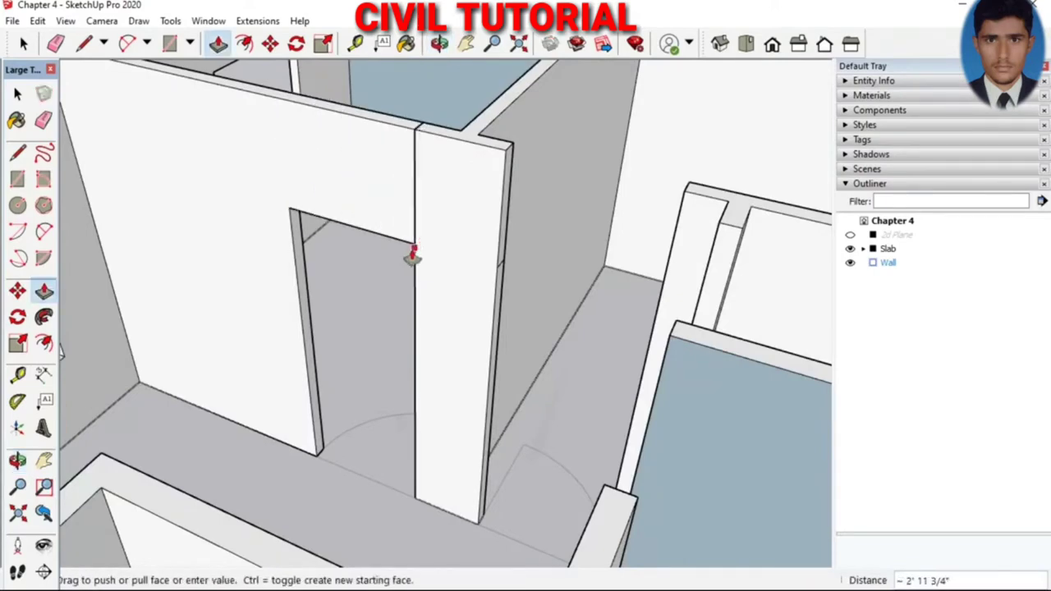
{"action": "left_click", "coordinate": [410, 258]}
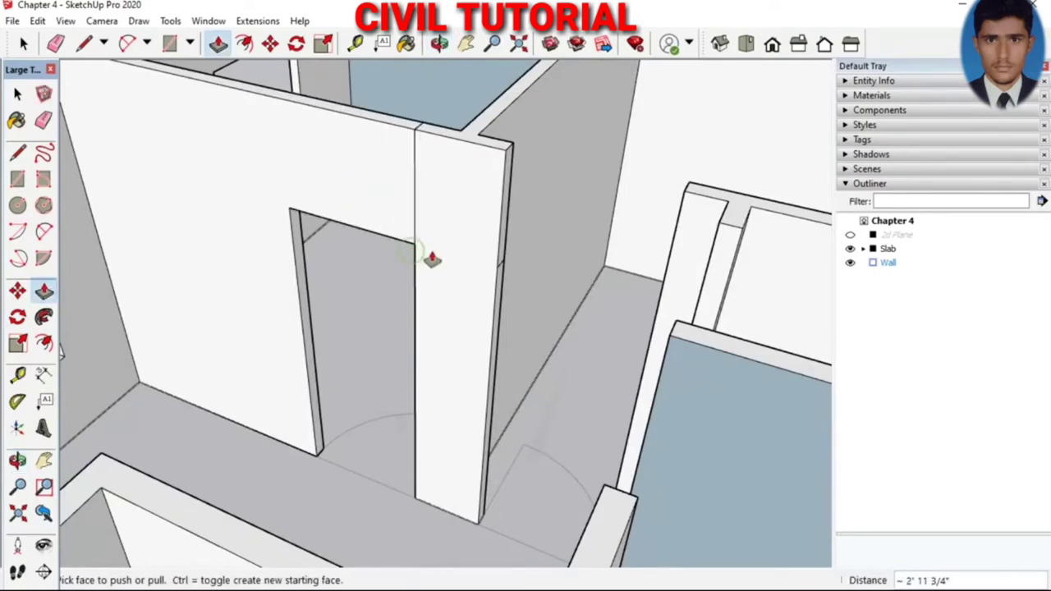
{"action": "left_click", "coordinate": [501, 259]}
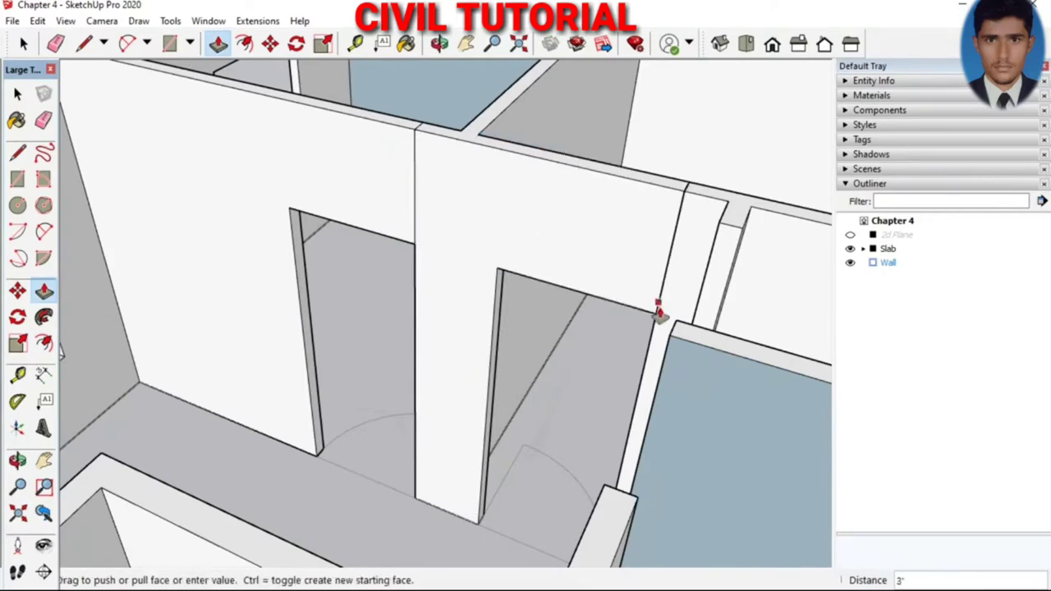
{"action": "left_click", "coordinate": [657, 316]}
{"action": "left_click", "coordinate": [466, 231]}
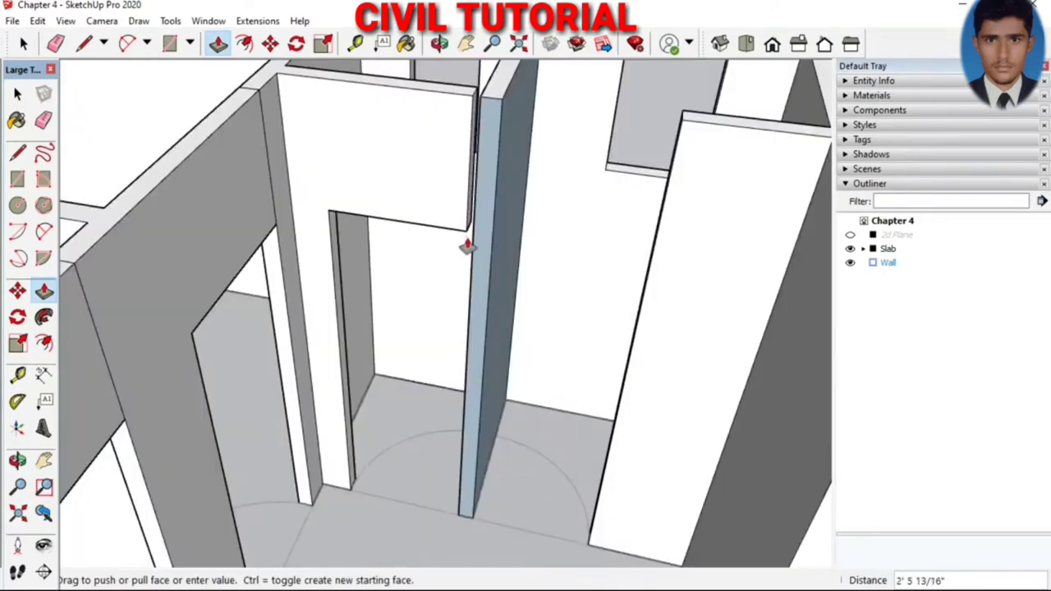
{"action": "left_click", "coordinate": [472, 248]}
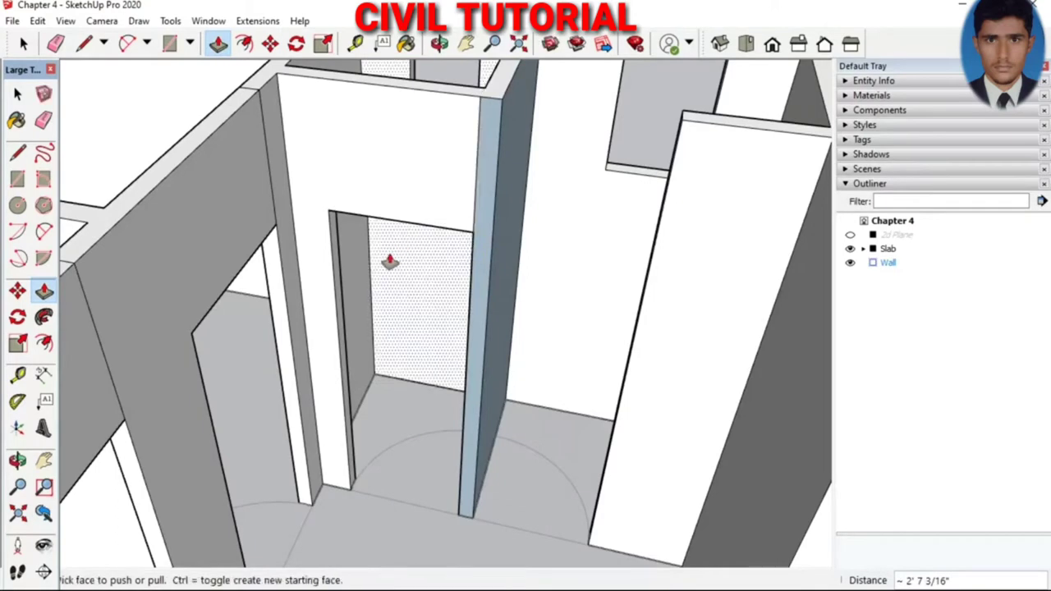
Extend the wall face about 2' 7 3/16" over the next doorway
{"action": "middle_click_drag", "start_coordinate": [384, 269], "coordinate": [648, 224]}
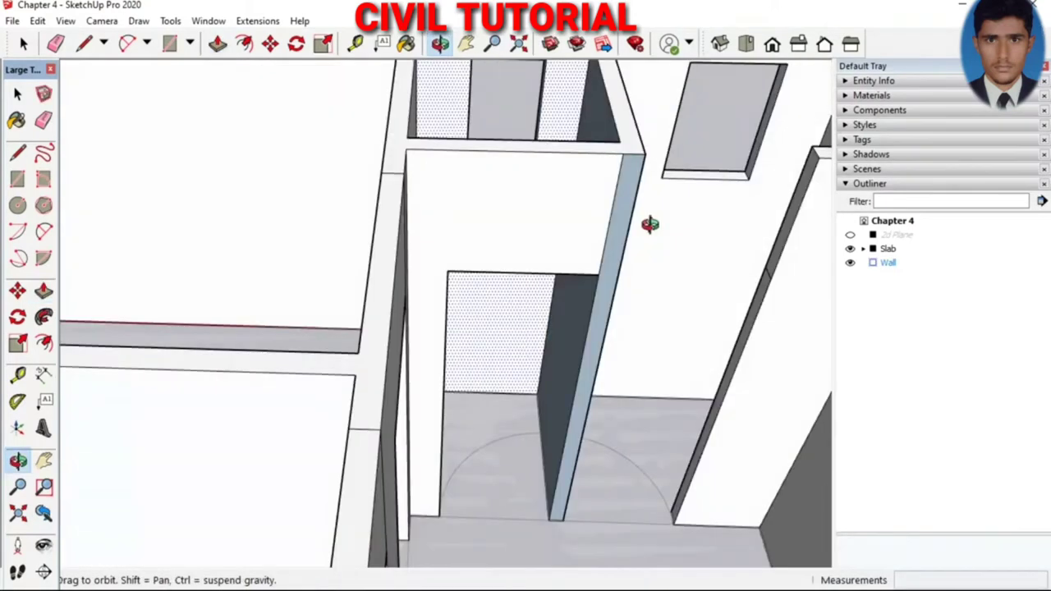
{"action": "left_click", "coordinate": [793, 220]}
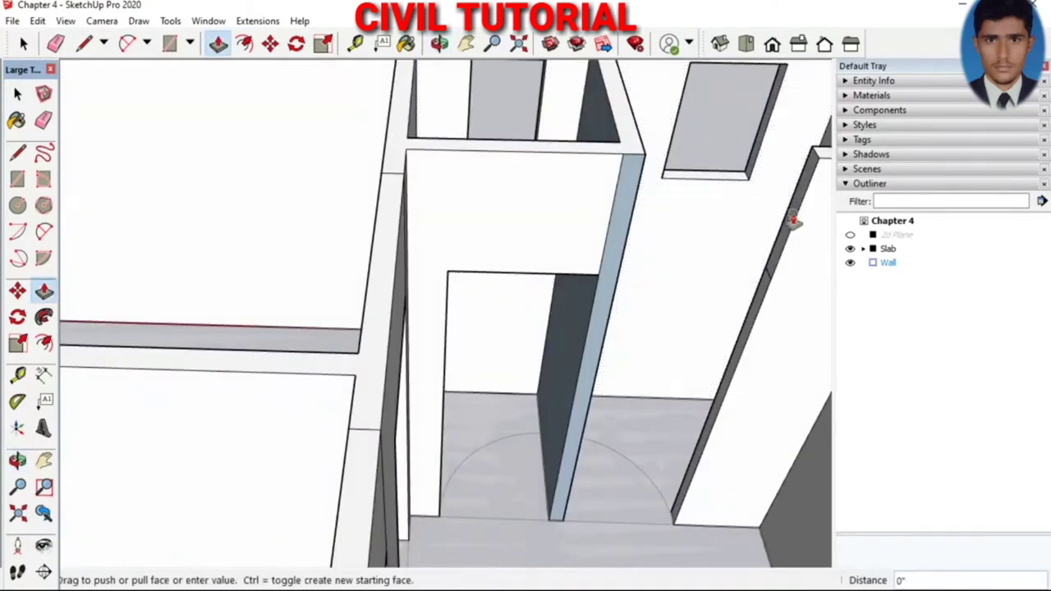
{"action": "left_click", "coordinate": [624, 255]}
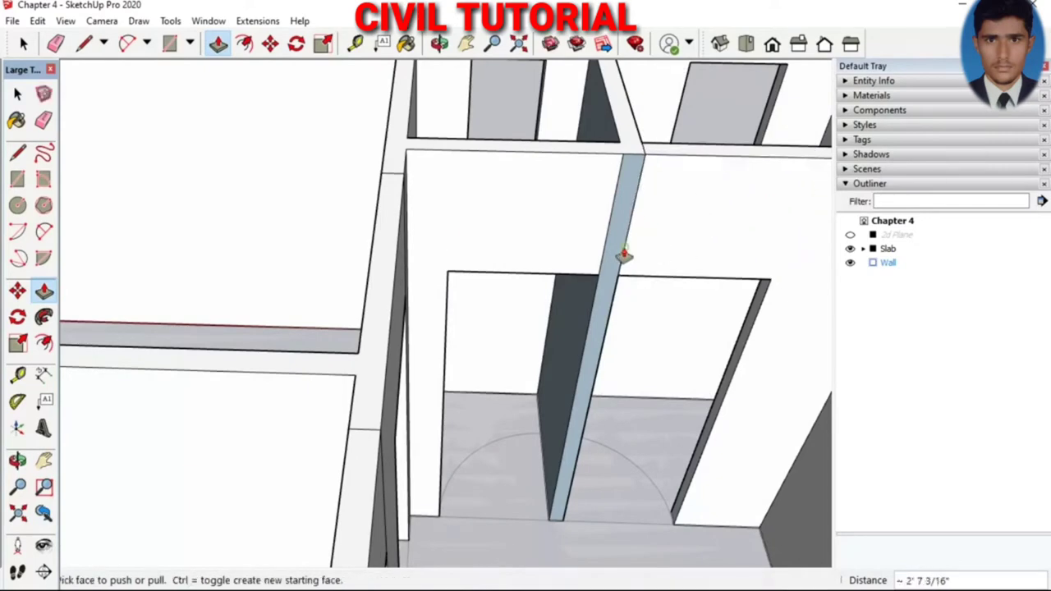
{"action": "scroll", "coordinate": [369, 237], "scroll_direction": "down", "scroll_amount": 3}
{"action": "scroll", "coordinate": [335, 238], "scroll_direction": "down", "scroll_amount": 3}
{"action": "middle_click_drag", "start_coordinate": [422, 251], "coordinate": [645, 332]}
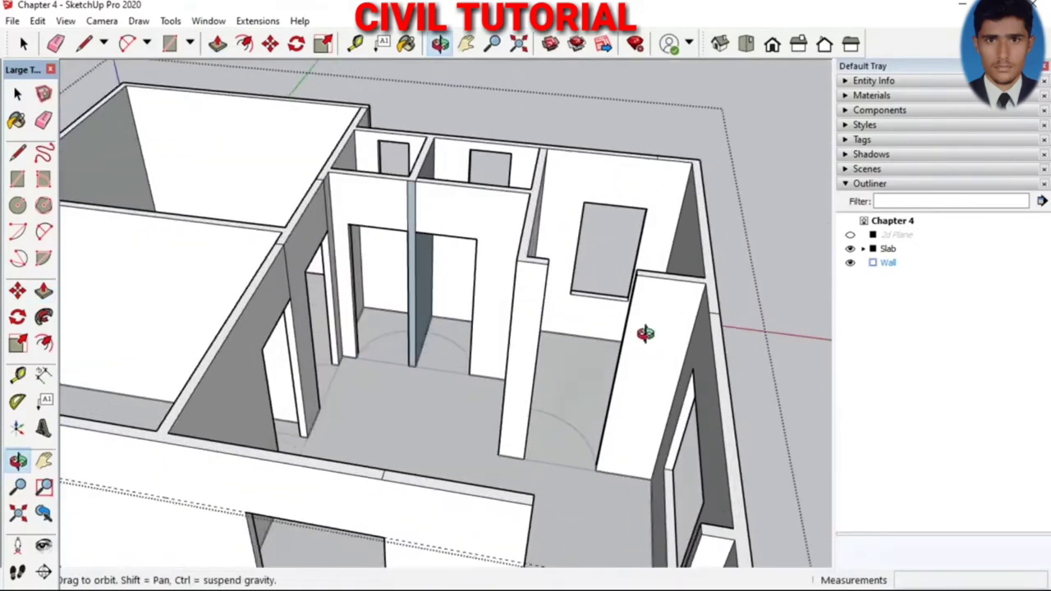
{"action": "scroll", "coordinate": [646, 333], "scroll_direction": "up", "scroll_amount": 3}
{"action": "scroll", "coordinate": [633, 304], "scroll_direction": "up", "scroll_amount": 3}
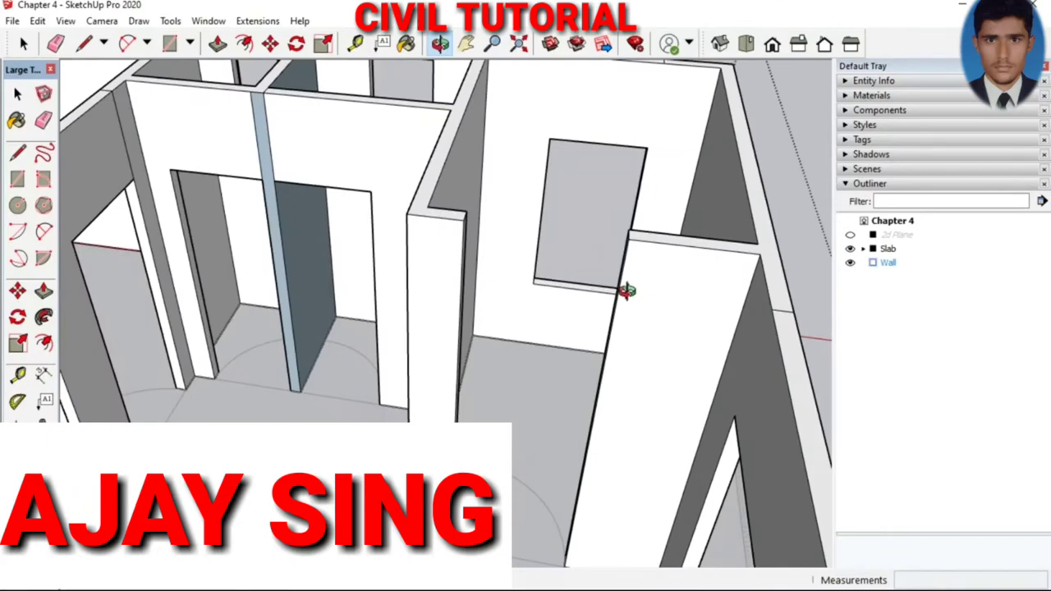
{"action": "middle_click_drag", "start_coordinate": [626, 290], "coordinate": [614, 490]}
Measure up from the wall corner and draw a line splitting the column face
{"action": "key", "text": "t"}
{"action": "left_click", "coordinate": [582, 506]}
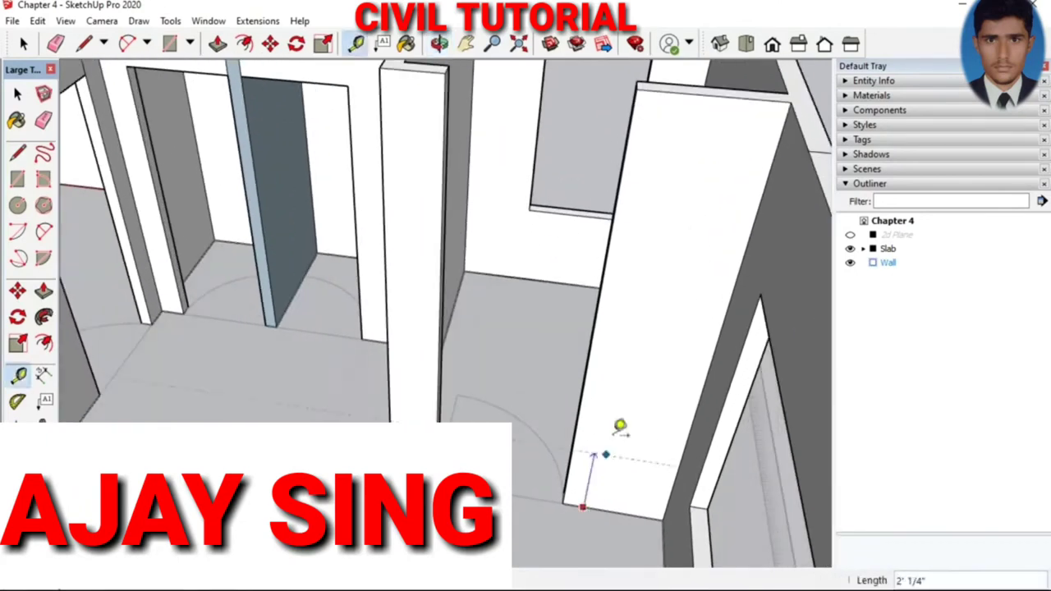
{"action": "key", "text": "l"}
{"action": "mouse_move", "coordinate": [606, 400]}
{"action": "middle_mouse_down"}
{"action": "mouse_move", "coordinate": [457, 246]}
{"action": "mouse_move", "coordinate": [422, 247]}
{"action": "mouse_move", "coordinate": [393, 199]}
{"action": "middle_mouse_up"}
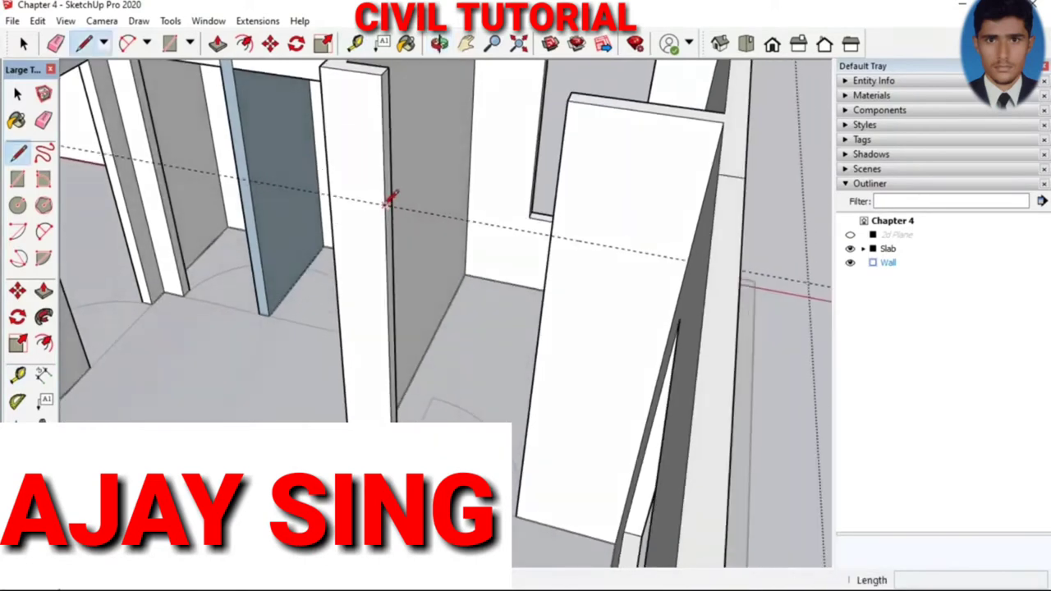
{"action": "left_click", "coordinate": [396, 200]}
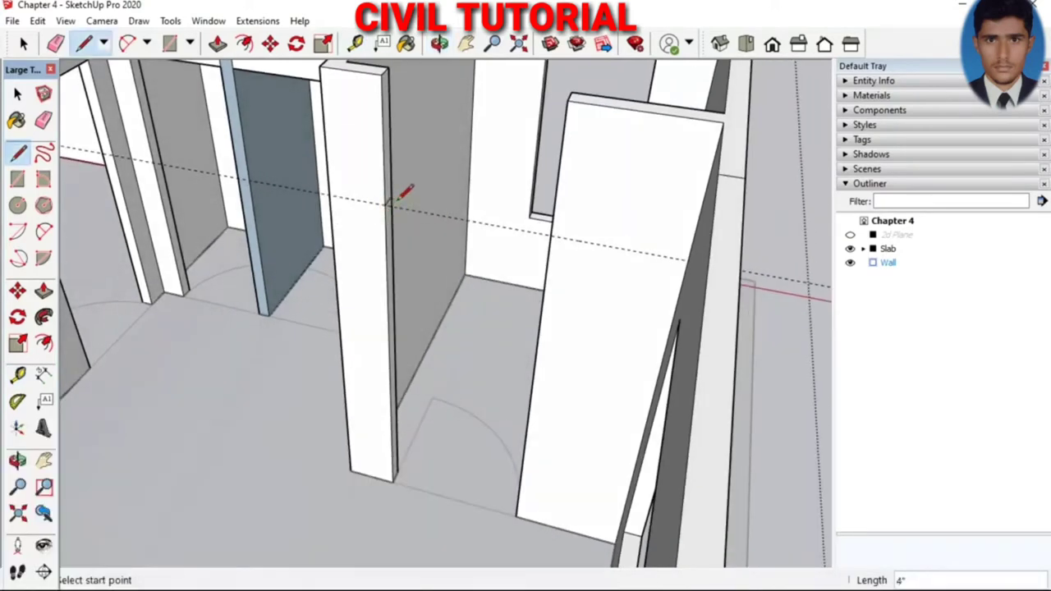
Pull the column's upper face across the gap as a lintel and erase its seam
{"action": "key", "text": "p"}
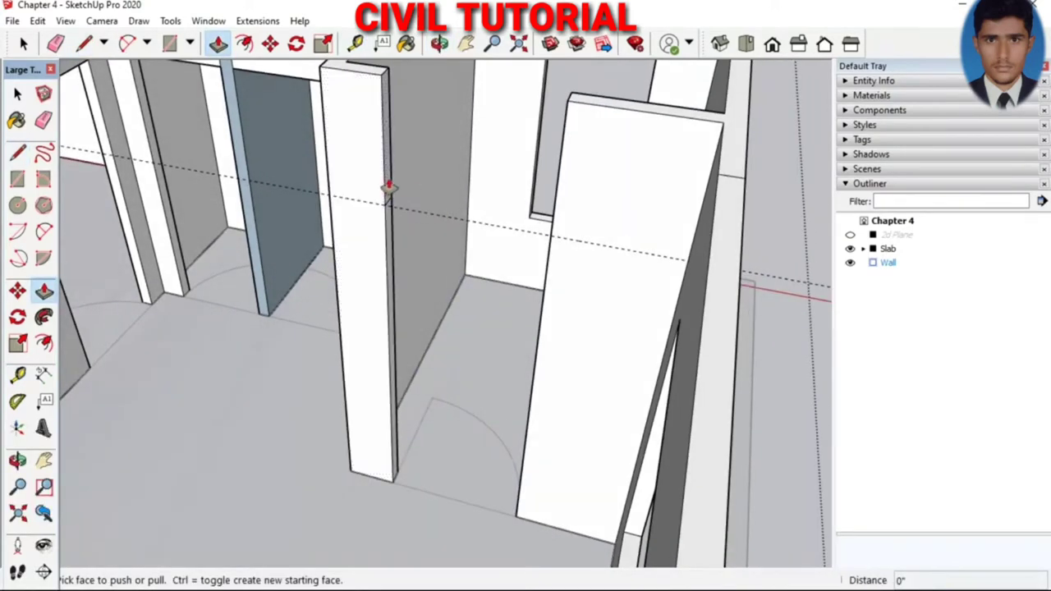
{"action": "left_click", "coordinate": [386, 188]}
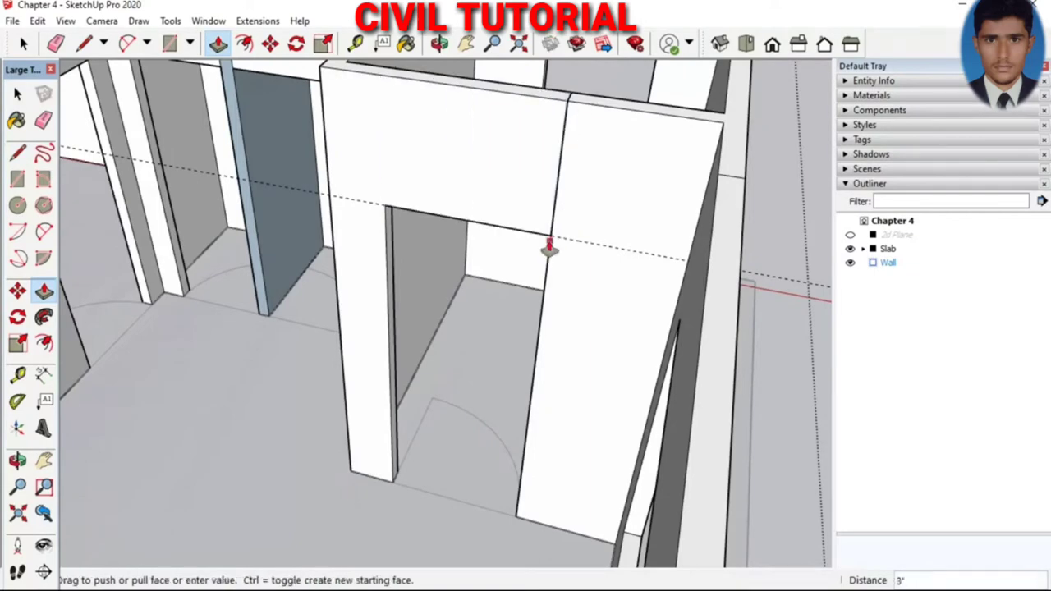
{"action": "middle_click_drag", "start_coordinate": [549, 246], "coordinate": [486, 308]}
{"action": "key", "text": "e"}
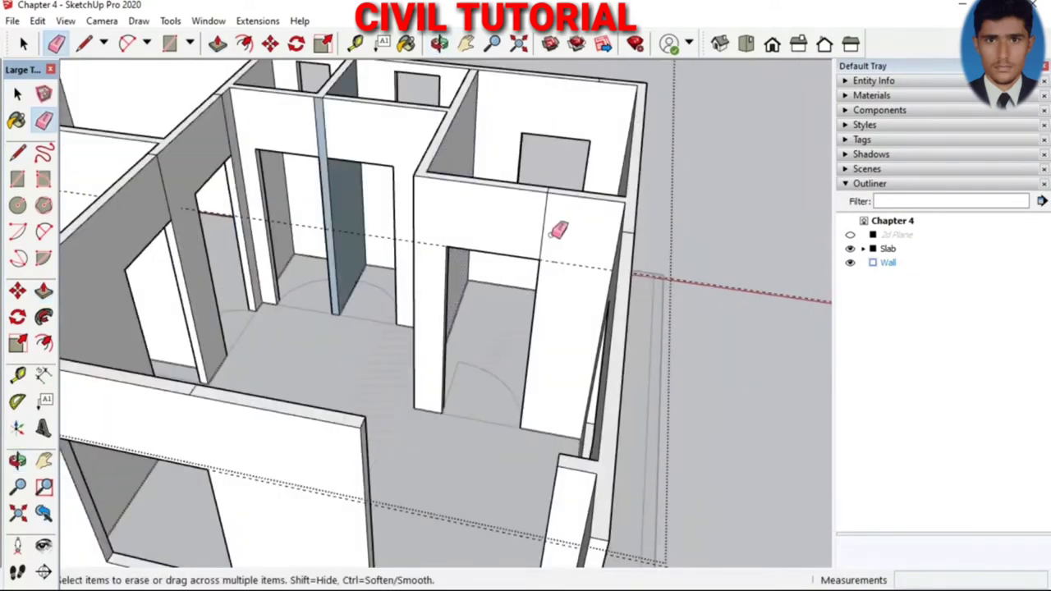
{"action": "left_click", "coordinate": [164, 161]}
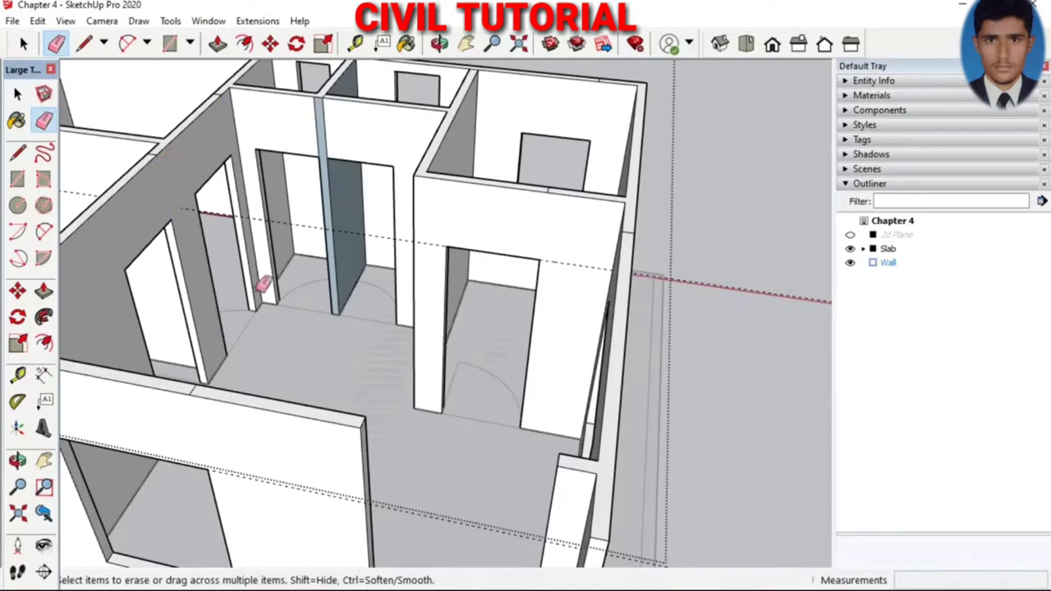
Pull the wall end face 4' over the wide front opening to the corner wall
{"action": "middle_click_drag", "start_coordinate": [262, 281], "coordinate": [377, 334]}
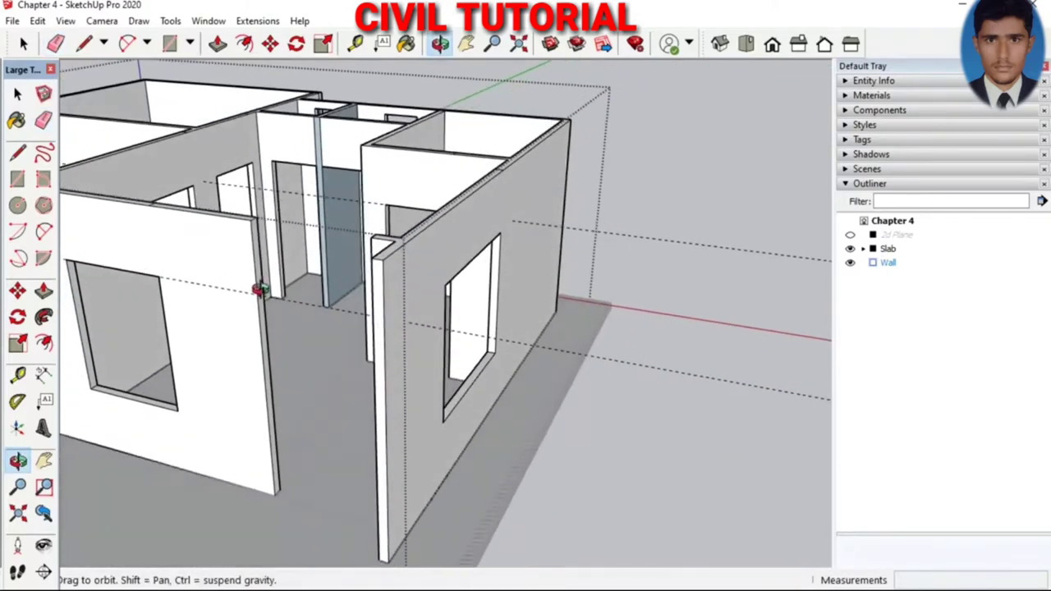
{"action": "scroll", "coordinate": [258, 291], "scroll_direction": "up", "scroll_amount": 2}
{"action": "scroll", "coordinate": [265, 293], "scroll_direction": "up", "scroll_amount": 2}
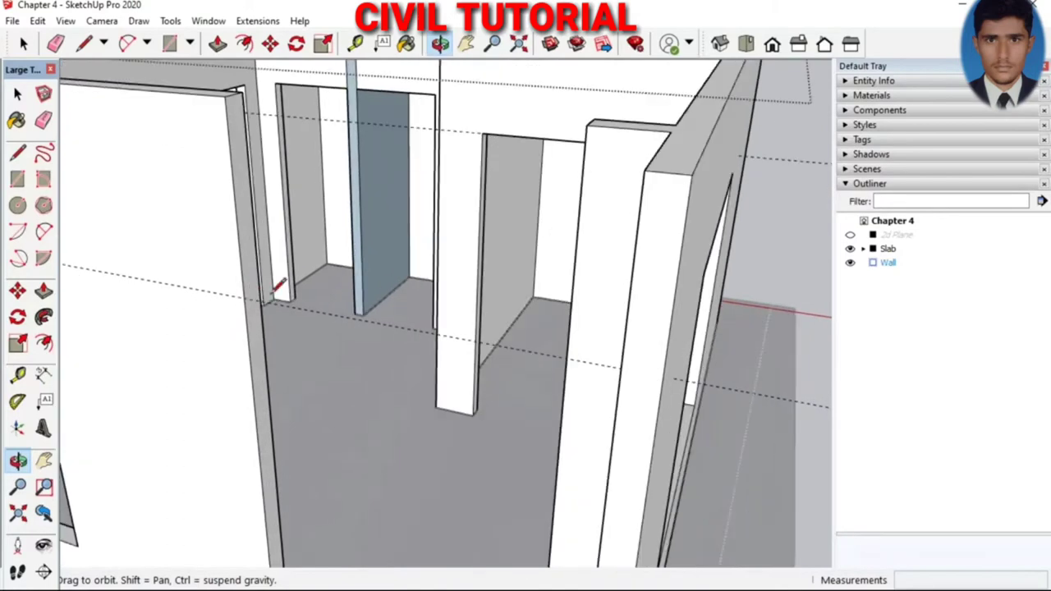
{"action": "key", "text": "l"}
{"action": "left_click", "coordinate": [245, 296]}
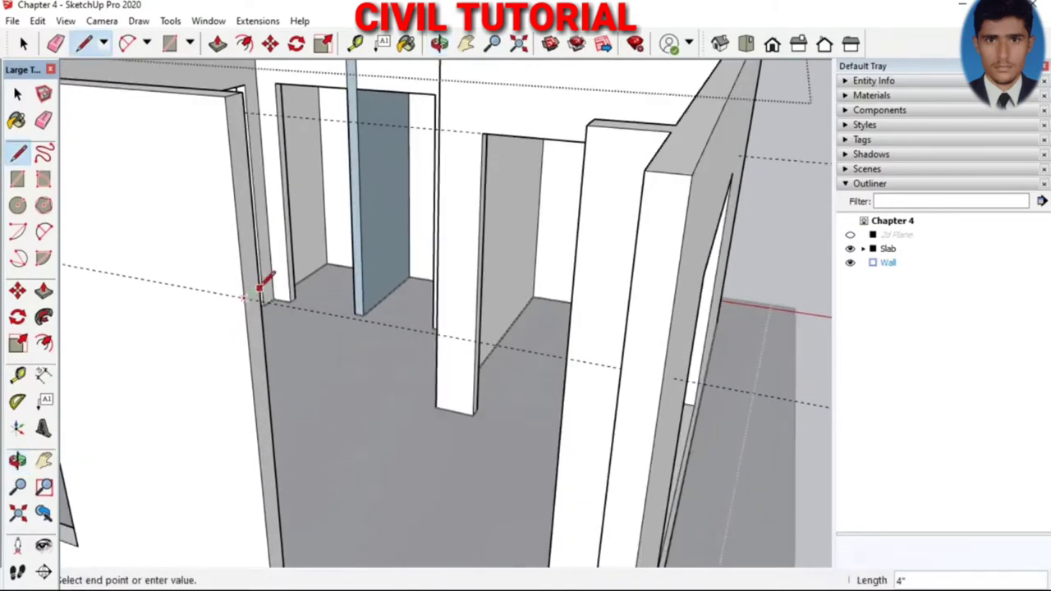
{"action": "key", "text": "Escape"}
{"action": "key", "text": "p"}
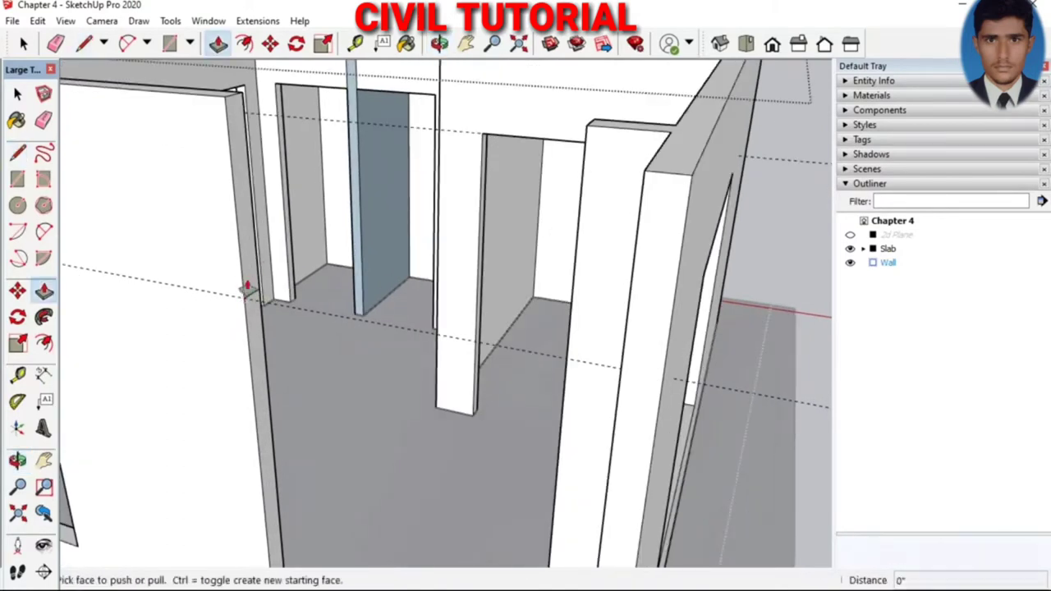
{"action": "left_click", "coordinate": [246, 285]}
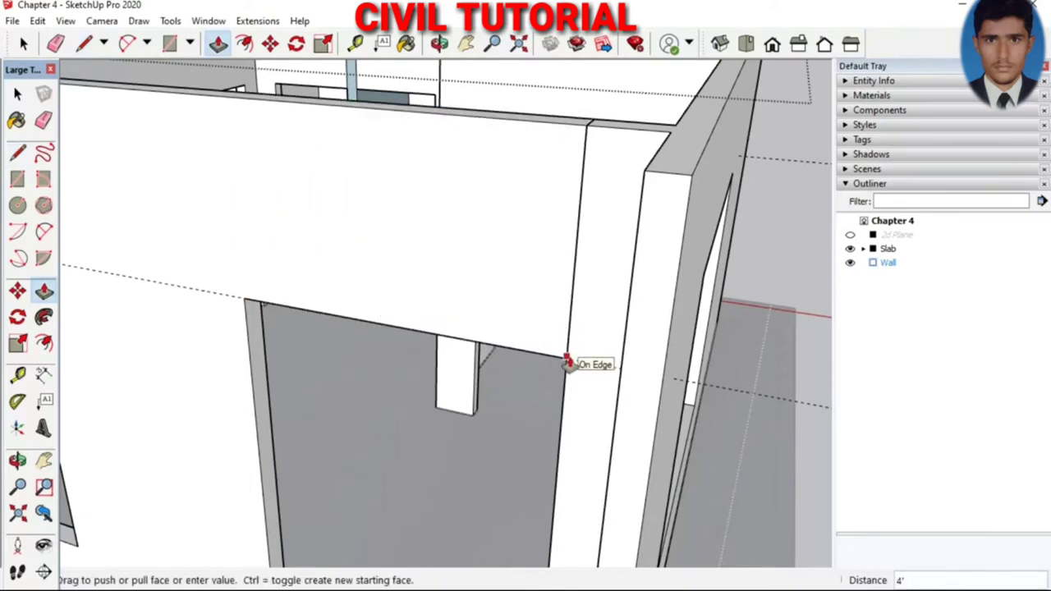
{"action": "left_click", "coordinate": [566, 361]}
{"action": "key", "text": "e"}
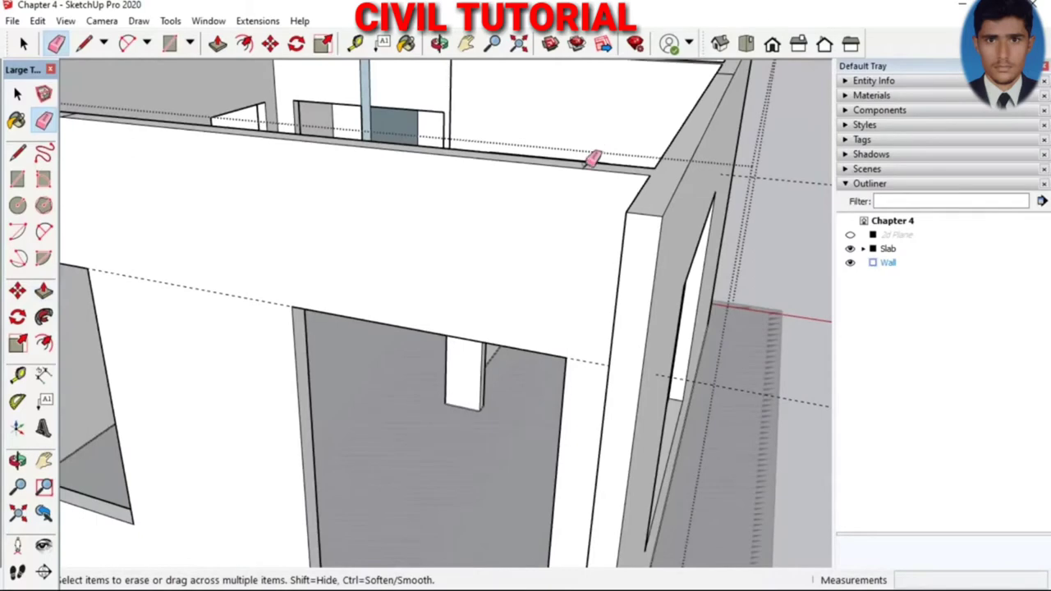
{"action": "scroll", "coordinate": [544, 188], "scroll_direction": "down", "scroll_amount": 5}
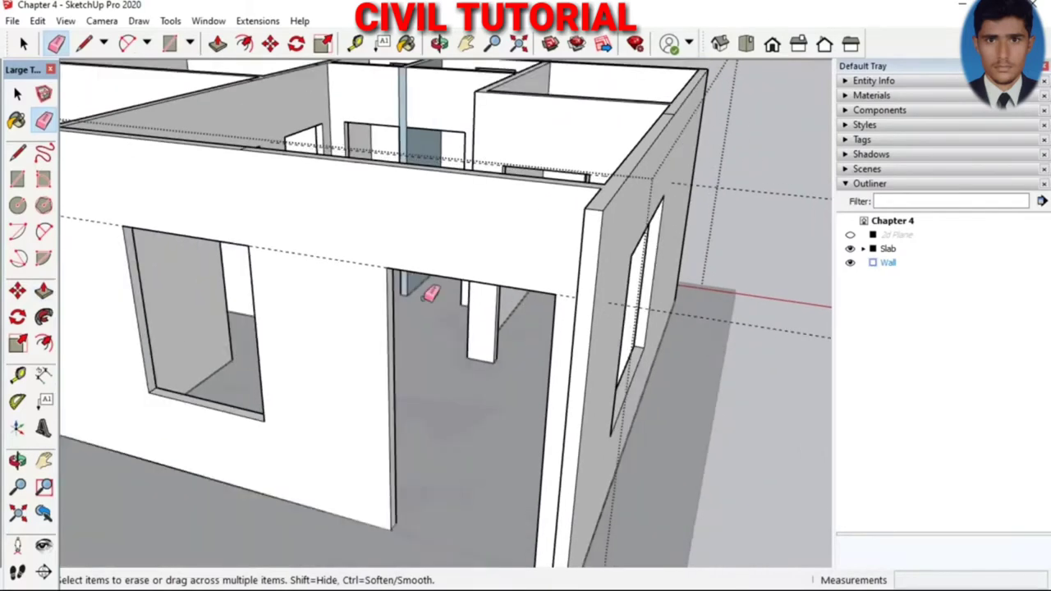
{"action": "mouse_move", "coordinate": [430, 293]}
{"action": "middle_mouse_down"}
{"action": "mouse_move", "coordinate": [336, 334]}
{"action": "mouse_move", "coordinate": [443, 317]}
{"action": "middle_mouse_up"}
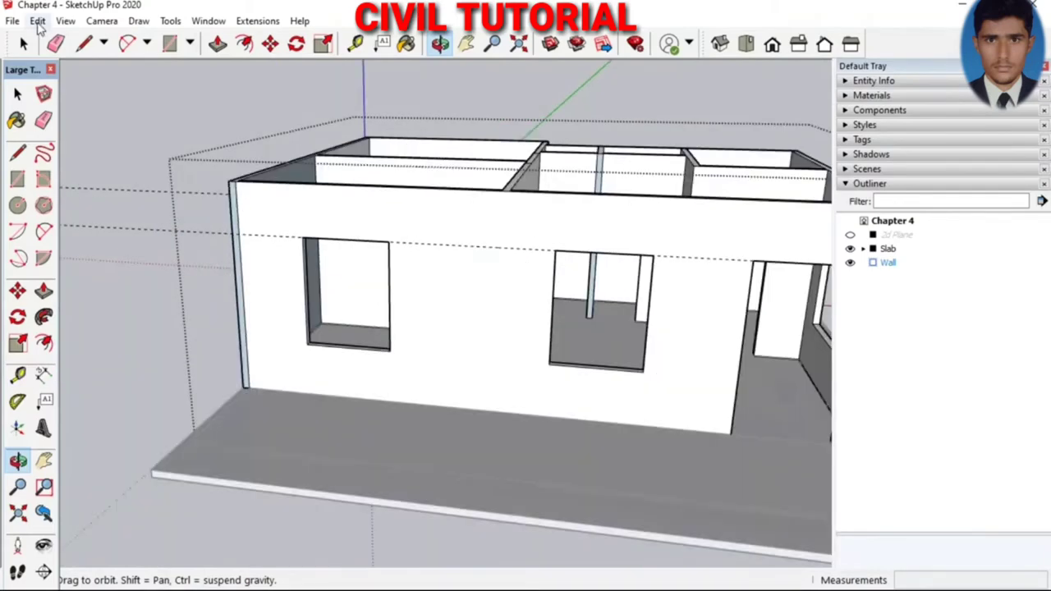
Delete all guides from the Edit menu and zoom in on one window opening
{"action": "left_click", "coordinate": [38, 21]}
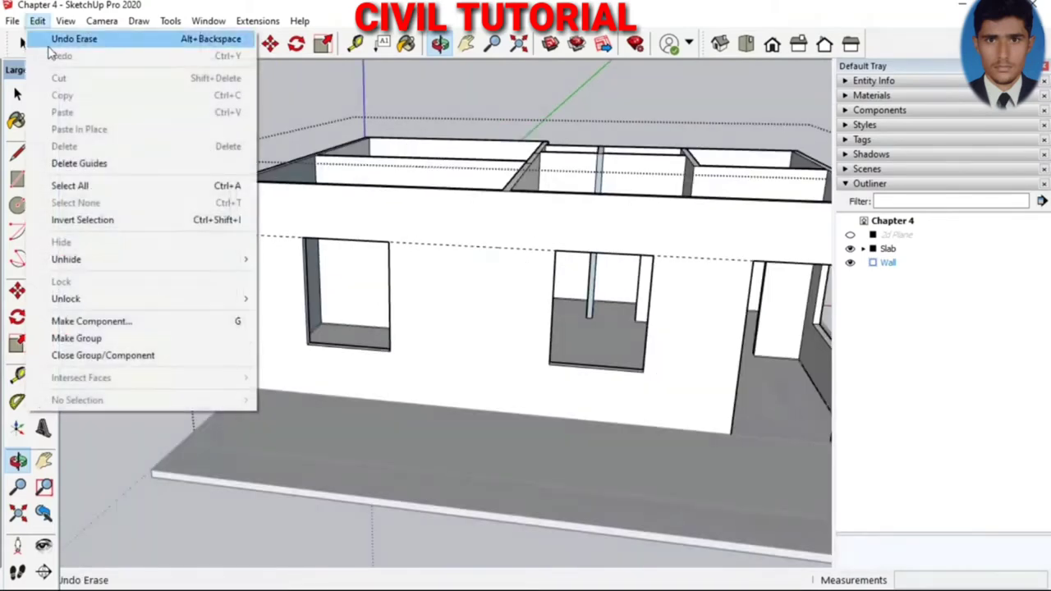
{"action": "left_click", "coordinate": [62, 164]}
{"action": "scroll", "coordinate": [359, 162], "scroll_direction": "up", "scroll_amount": 3}
{"action": "scroll", "coordinate": [353, 152], "scroll_direction": "up", "scroll_amount": 2}
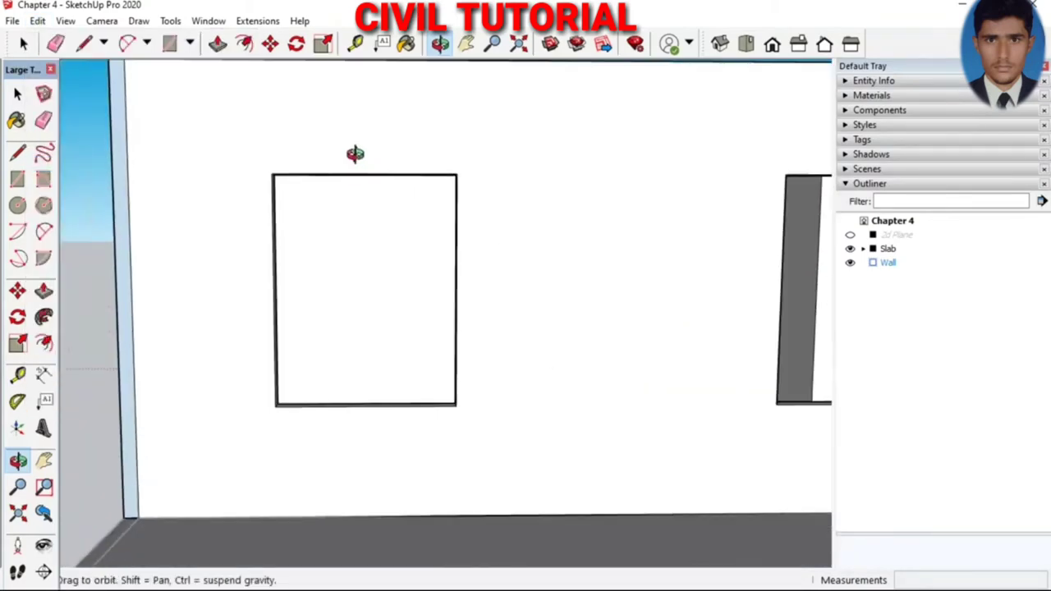
{"action": "scroll", "coordinate": [357, 164], "scroll_direction": "up", "scroll_amount": 2}
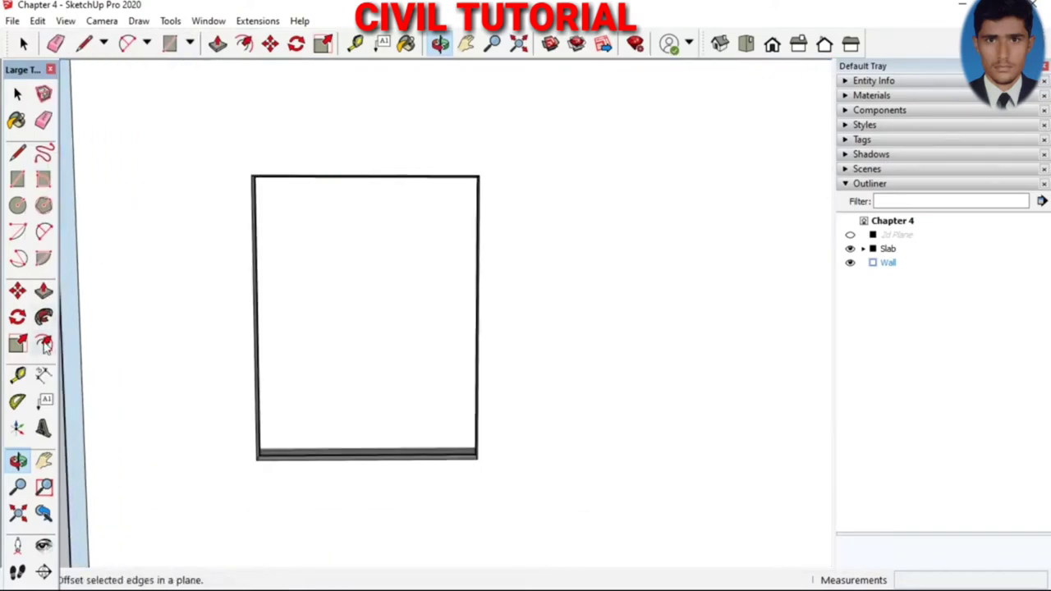
Draw a rectangle spanning the window opening from corner to corner
{"action": "left_click", "coordinate": [170, 45]}
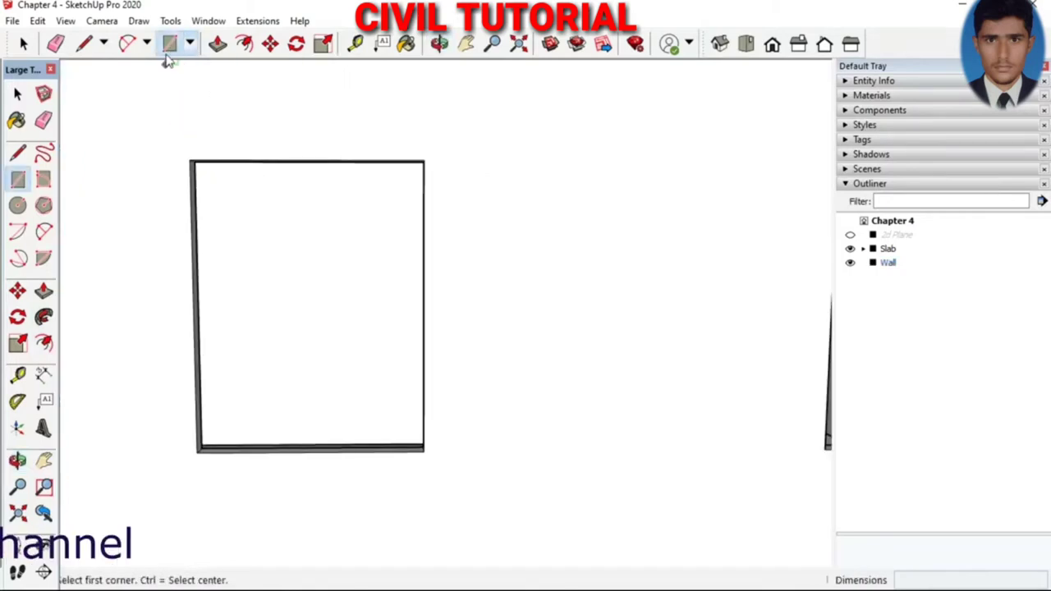
{"action": "left_click", "coordinate": [193, 161]}
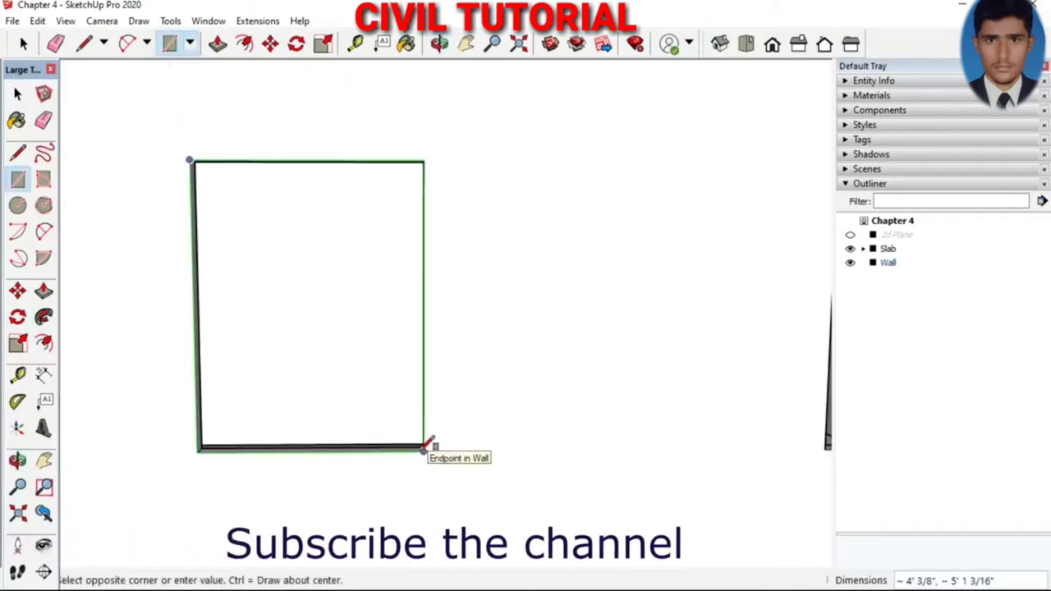
{"action": "left_click", "coordinate": [424, 451]}
{"action": "key", "text": "space"}
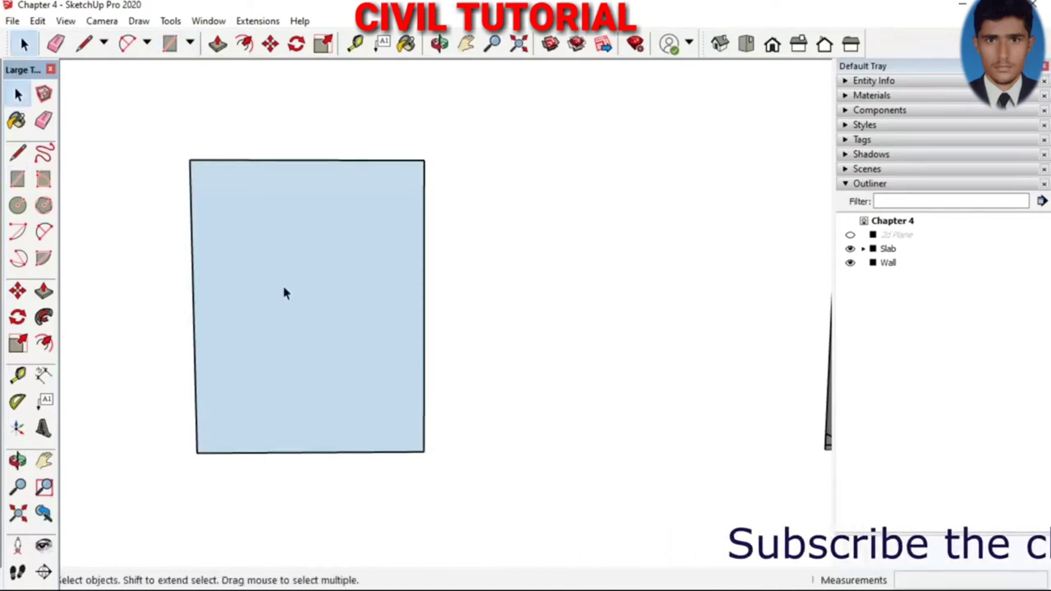
Make the rectangle a group named Window and pick it up by its corner
{"action": "left_click", "coordinate": [284, 293]}
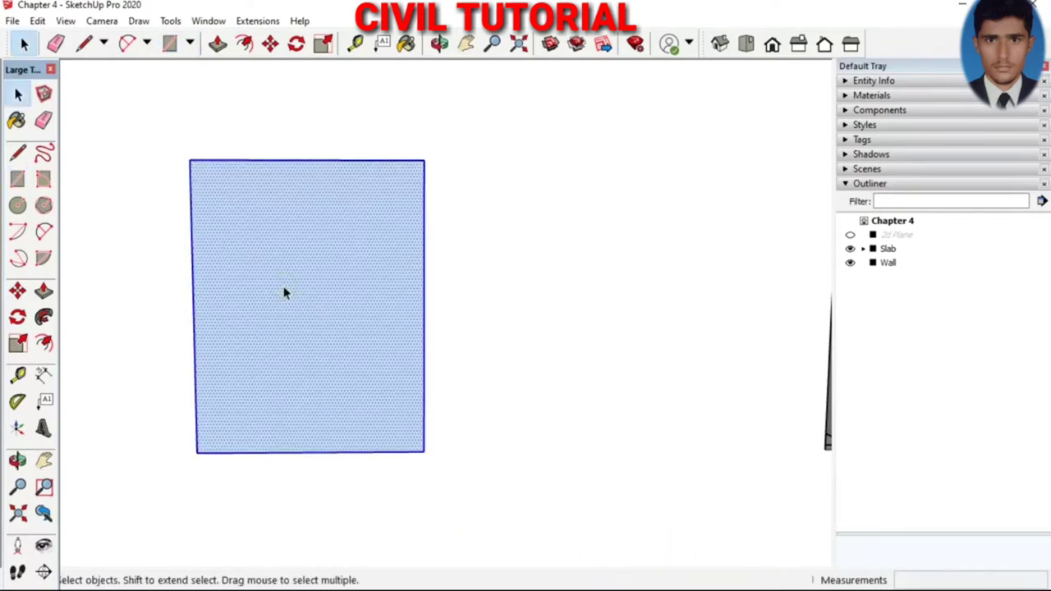
{"action": "right_click", "coordinate": [284, 293]}
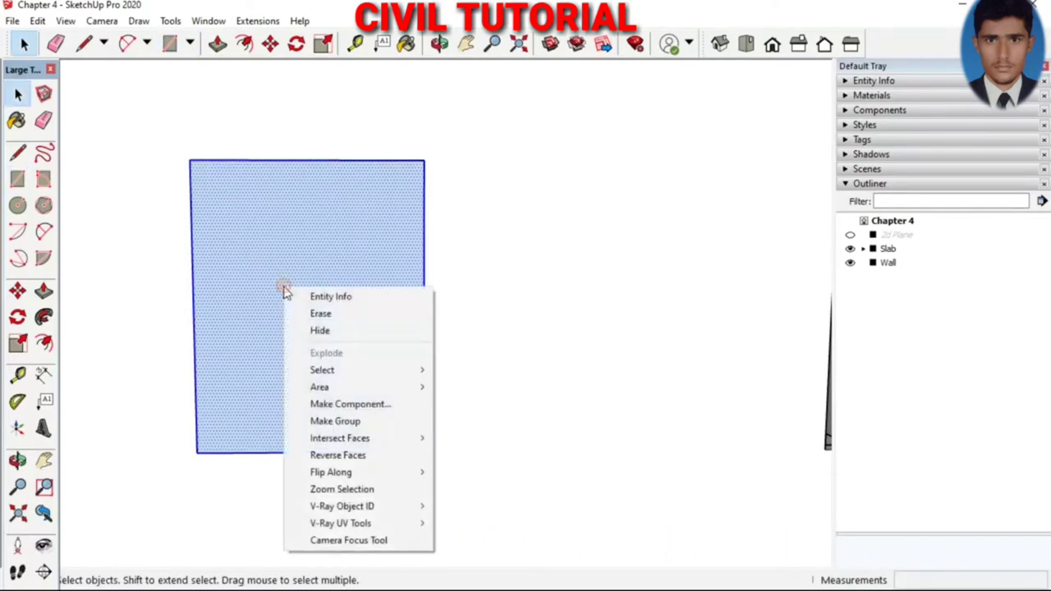
{"action": "left_click", "coordinate": [316, 421]}
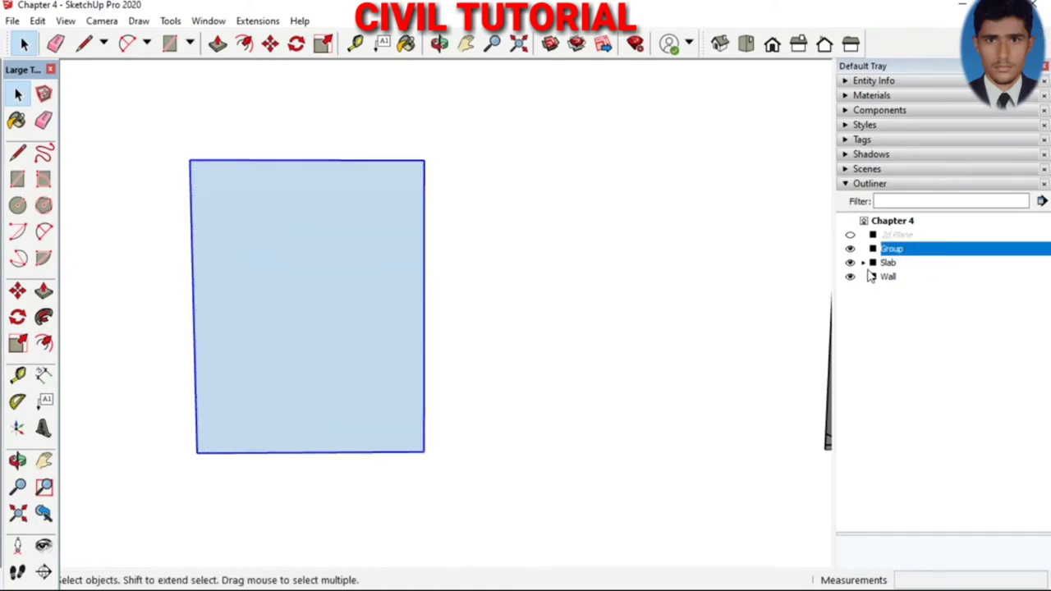
{"action": "key", "text": "BackSpace"}
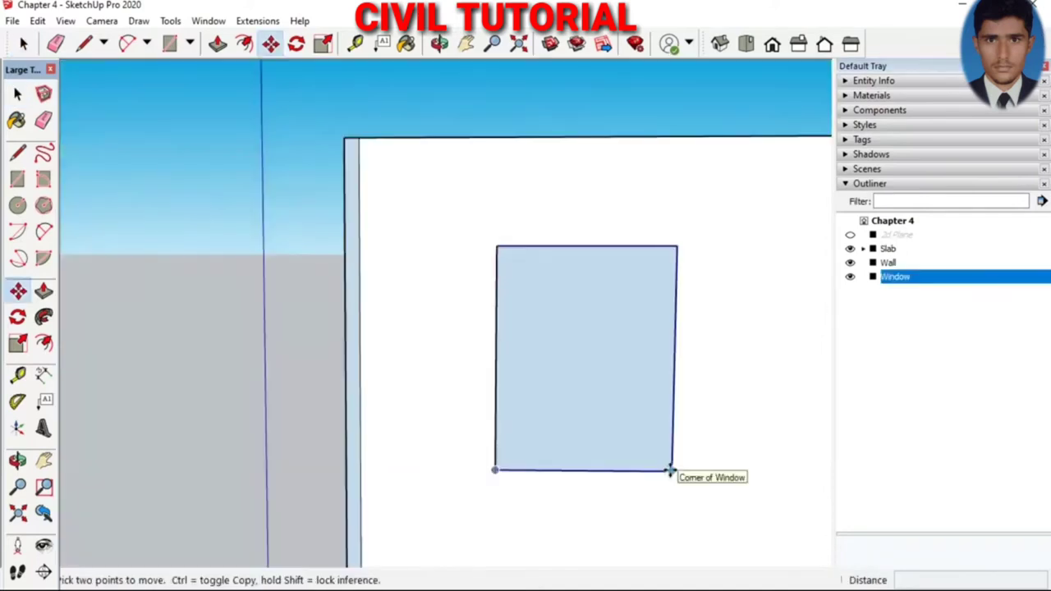
{"action": "left_click", "coordinate": [670, 469]}
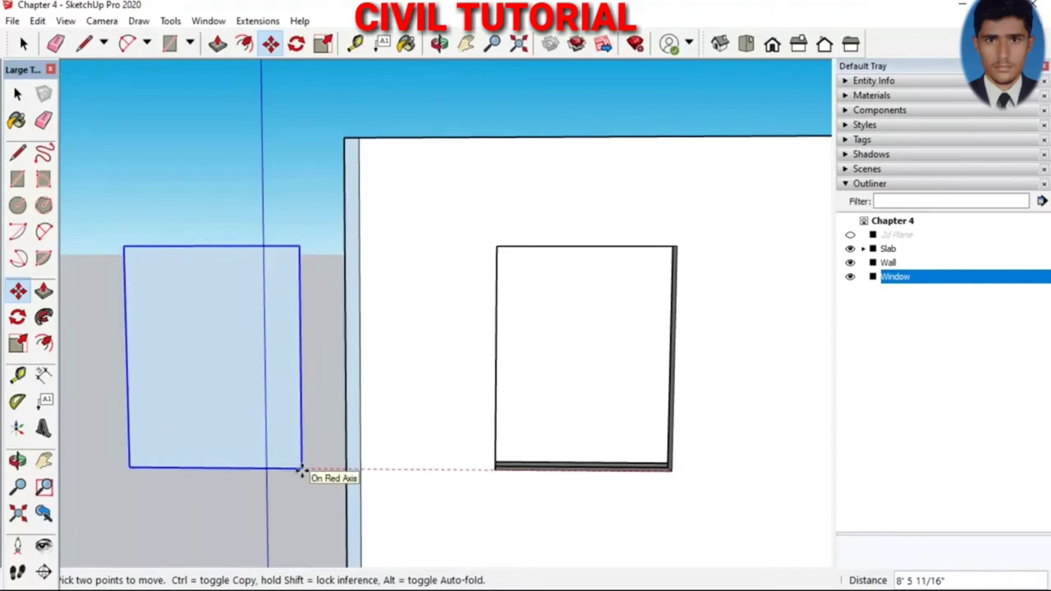
Drop the Window group 8' 5 11/16" from its opening and enter it
{"action": "left_click", "coordinate": [301, 470]}
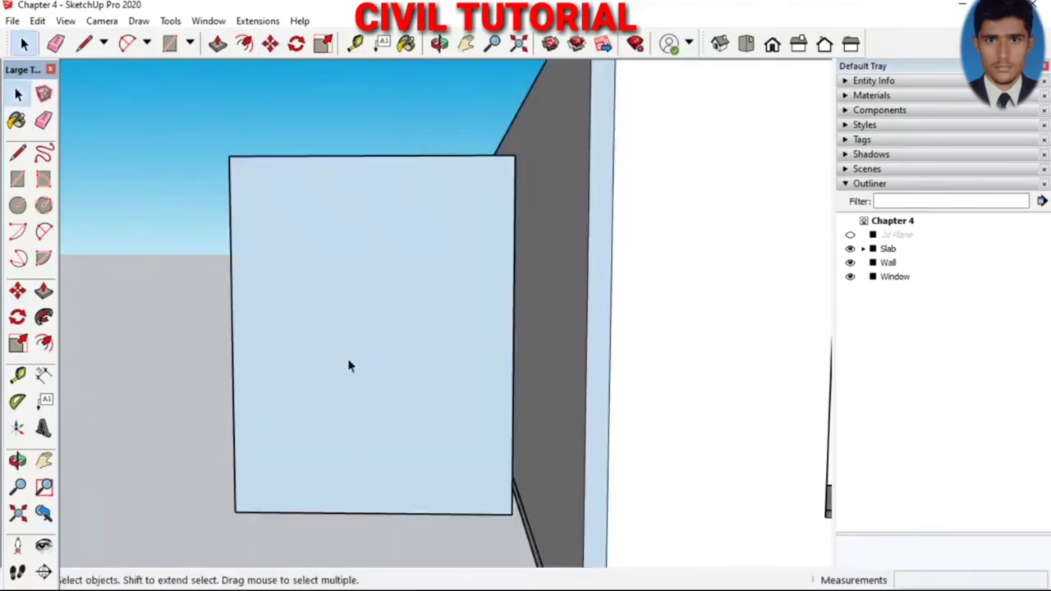
{"action": "left_click", "coordinate": [349, 366]}
{"action": "double_click", "coordinate": [367, 361]}
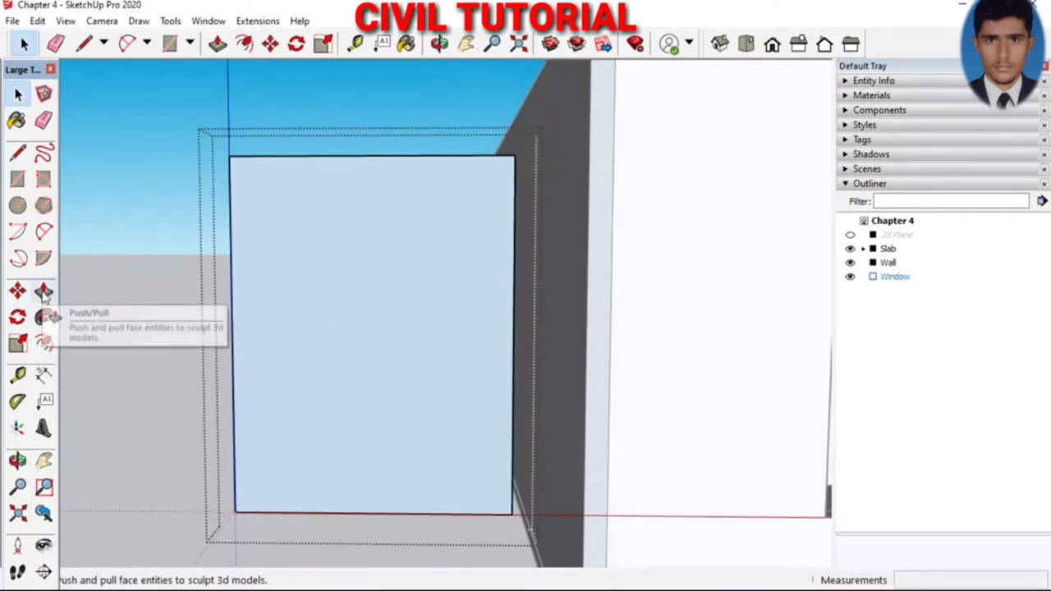
Offset the window face inward for a frame and draw a vertical centre line
{"action": "left_click", "coordinate": [44, 343]}
{"action": "left_click", "coordinate": [253, 357]}
{"action": "left_click", "coordinate": [245, 355]}
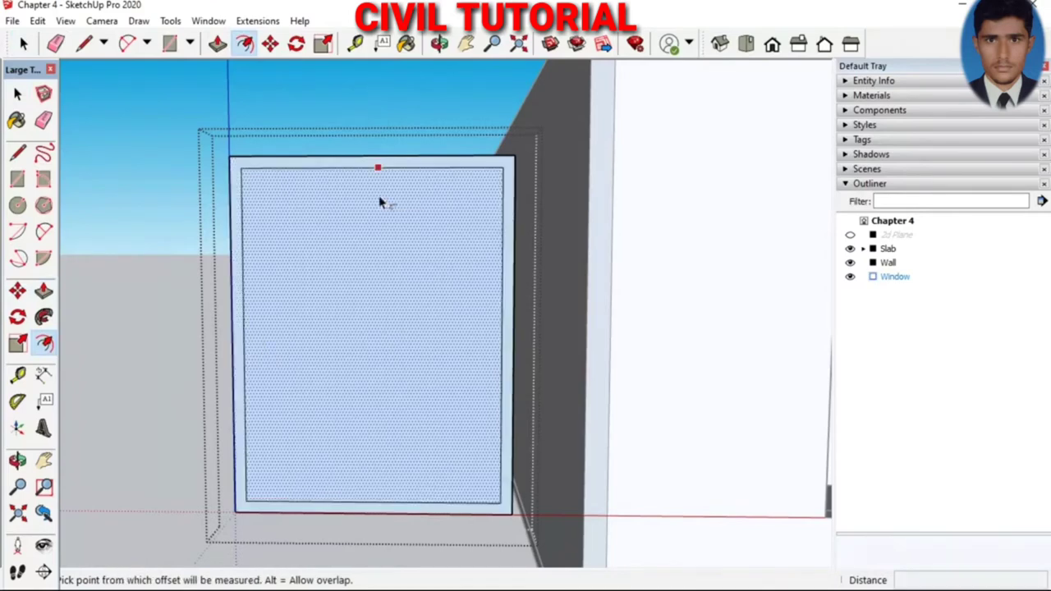
{"action": "key", "text": "l"}
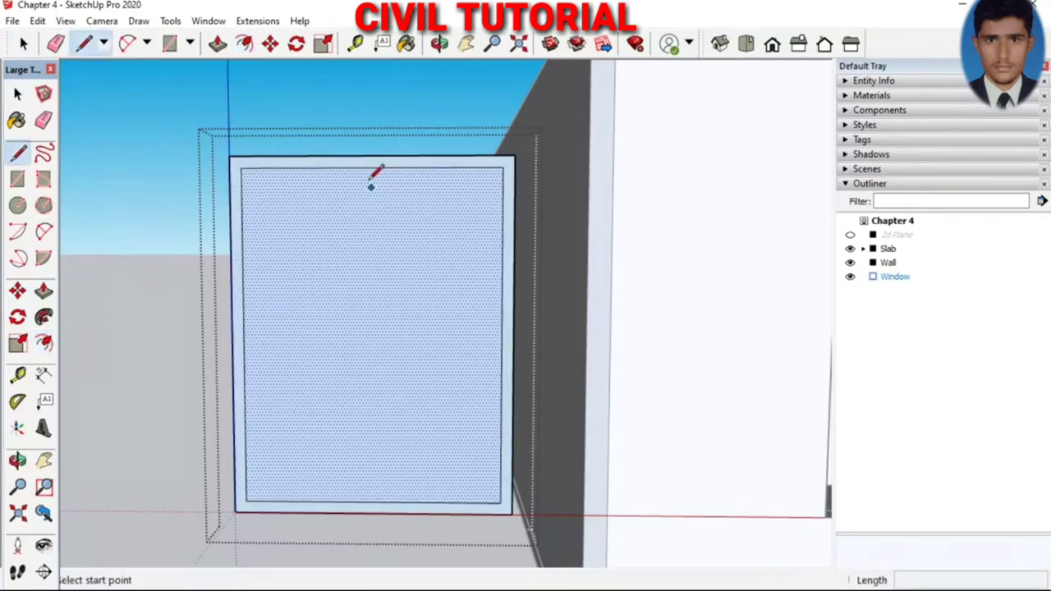
{"action": "left_click", "coordinate": [371, 169]}
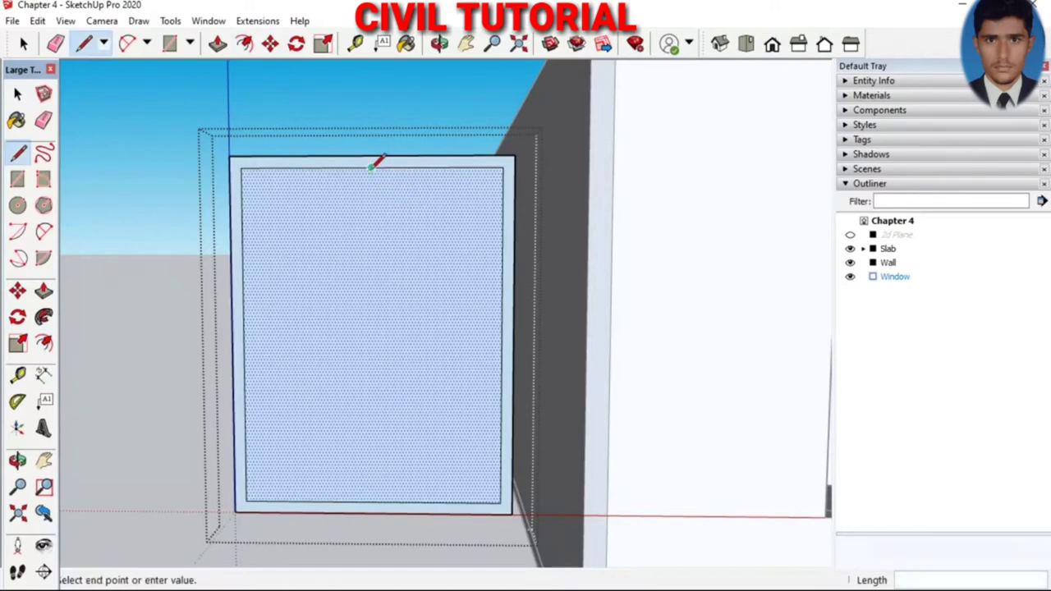
{"action": "left_click", "coordinate": [374, 500]}
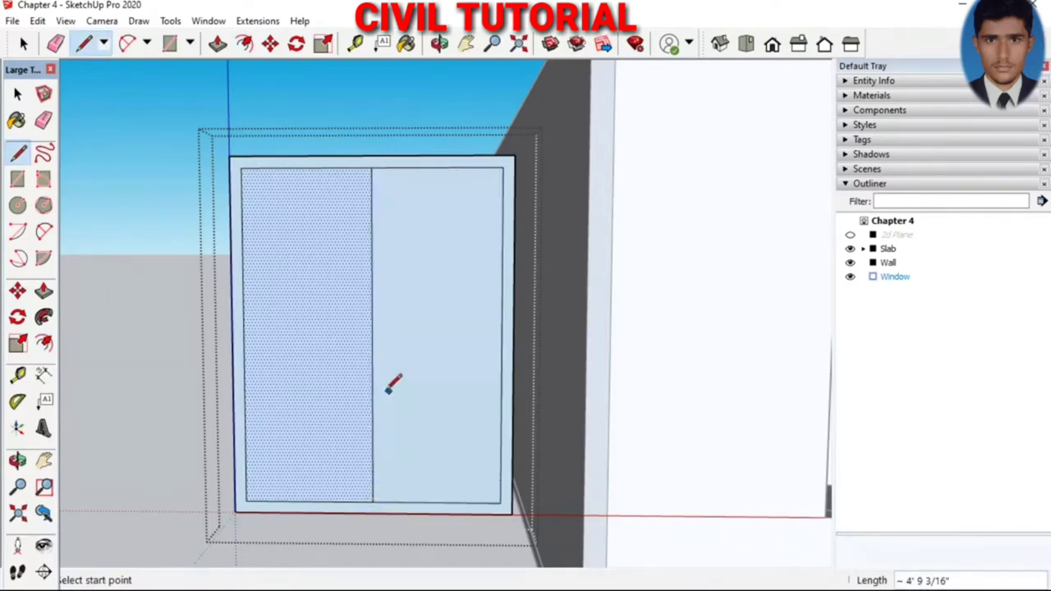
Offset the right and left halves inward to form two glass panes
{"action": "left_click", "coordinate": [43, 344]}
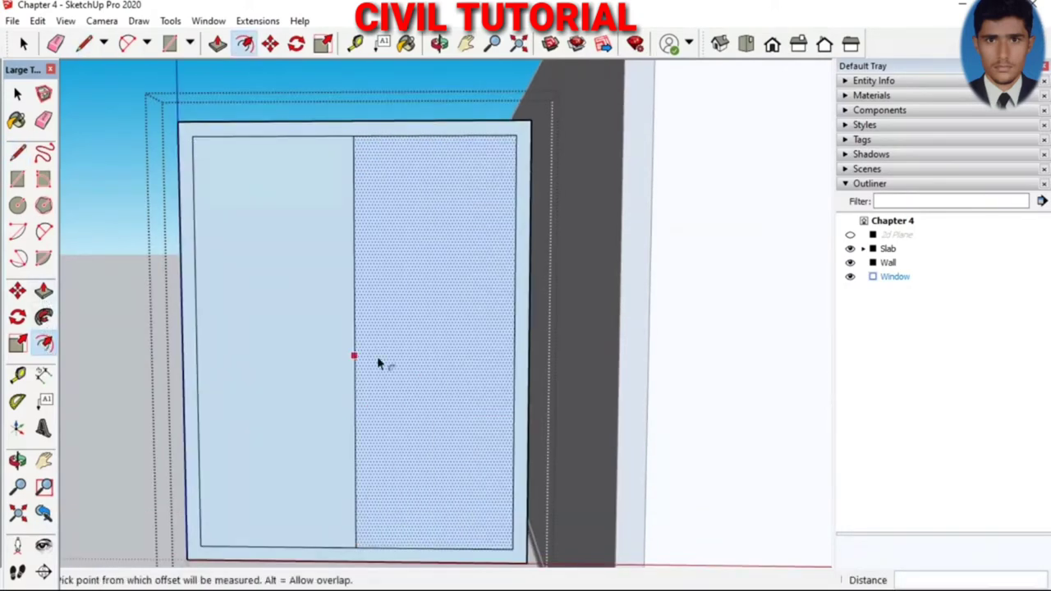
{"action": "left_click", "coordinate": [378, 361]}
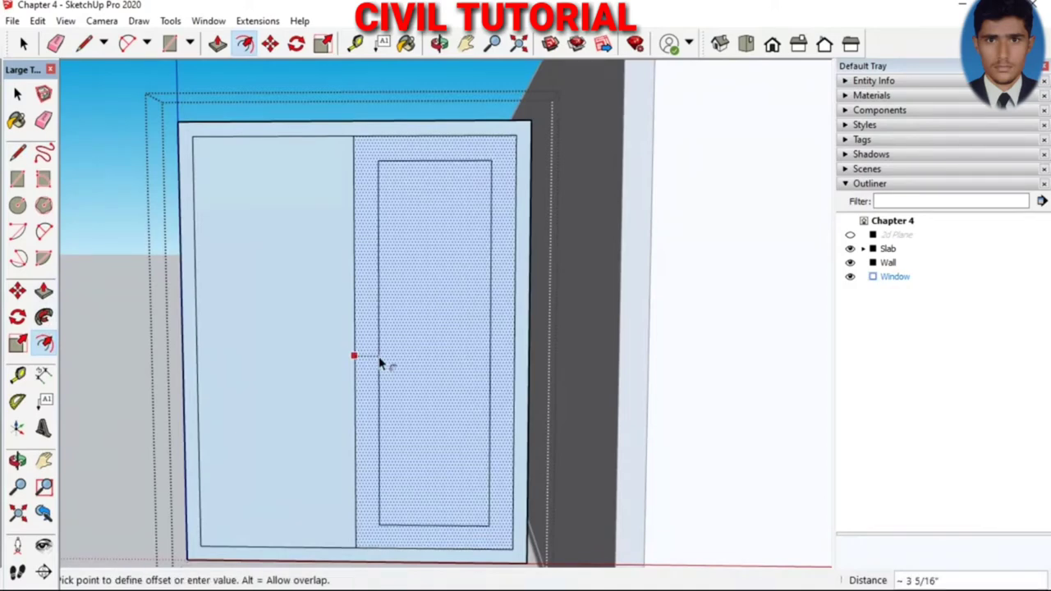
{"action": "type", "text": "1"}
{"action": "key", "text": "Return"}
{"action": "double_click", "coordinate": [254, 338]}
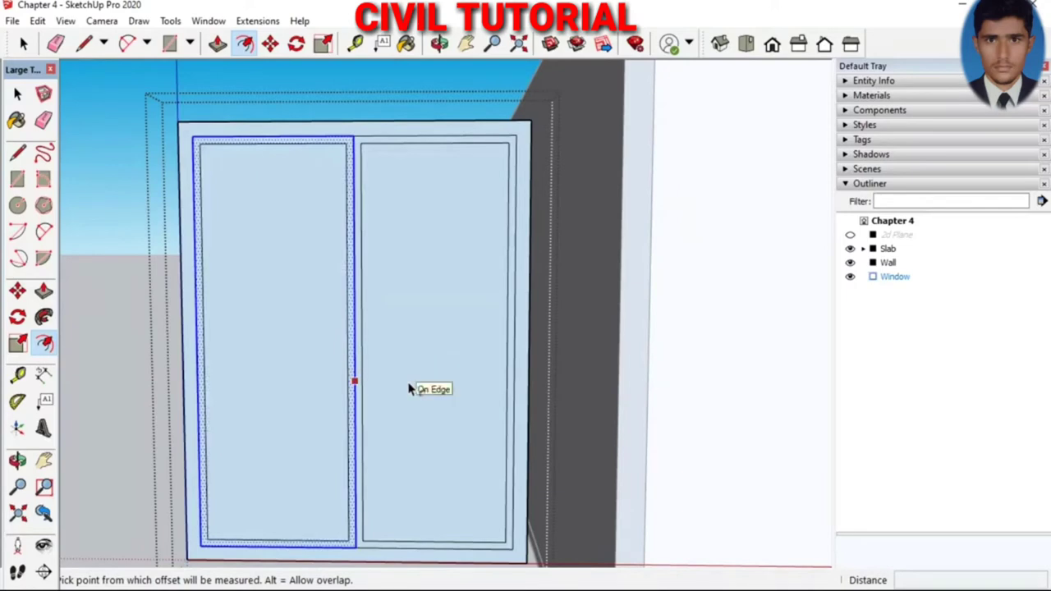
Erase stray edges in the right pane and view the window at an angle
{"action": "key", "text": "e"}
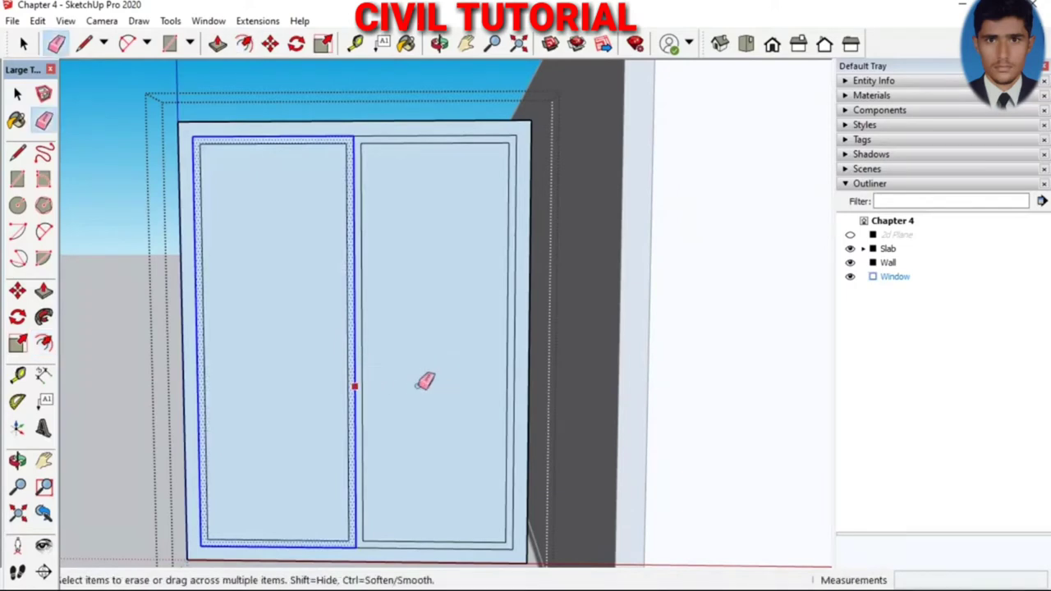
{"action": "key", "text": "space"}
{"action": "left_click", "coordinate": [419, 391]}
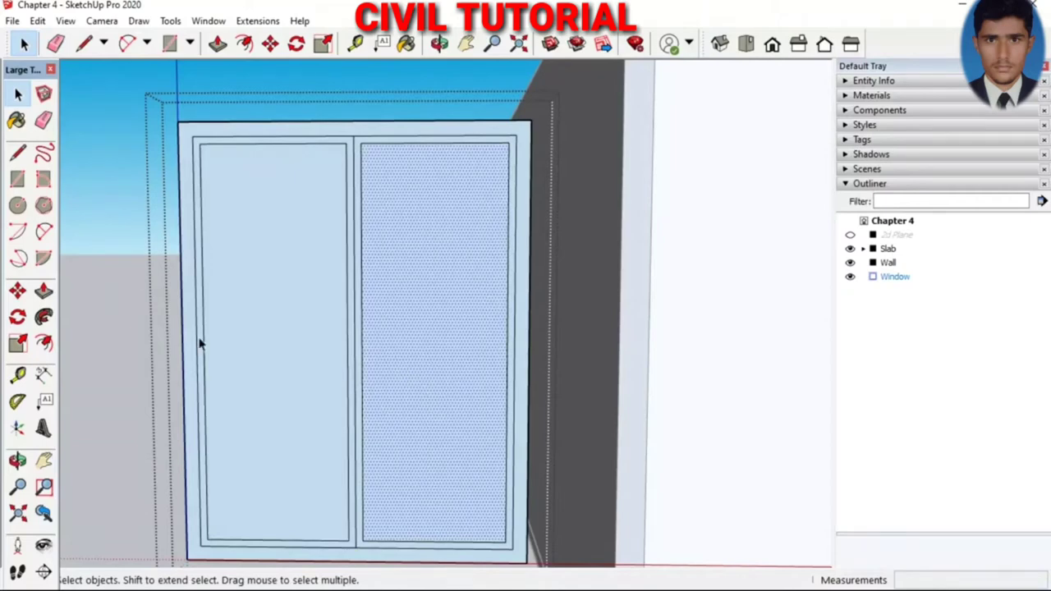
{"action": "key", "text": "e"}
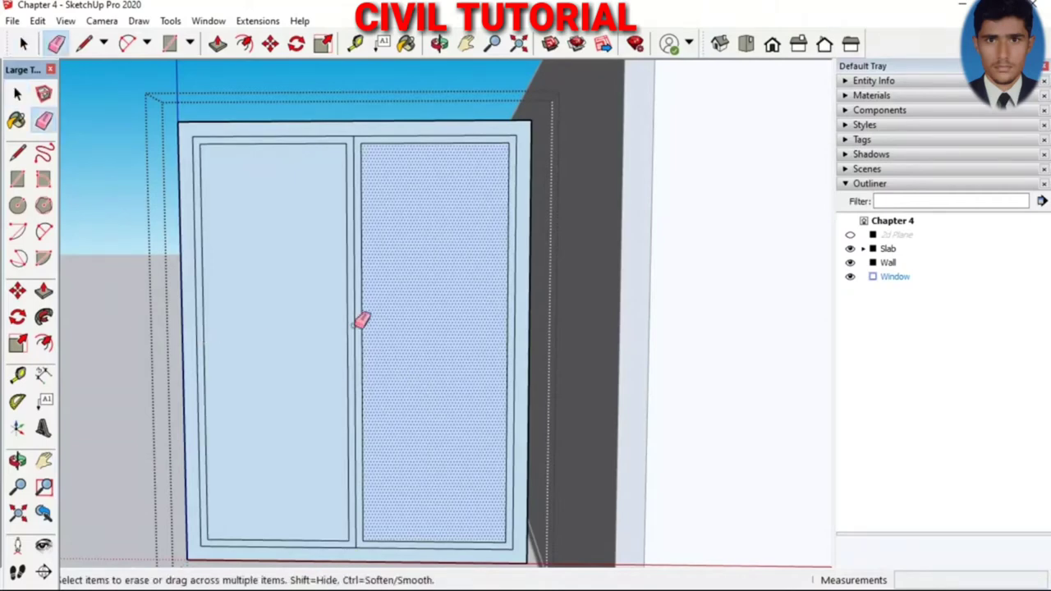
{"action": "middle_click_drag", "start_coordinate": [366, 320], "coordinate": [372, 387]}
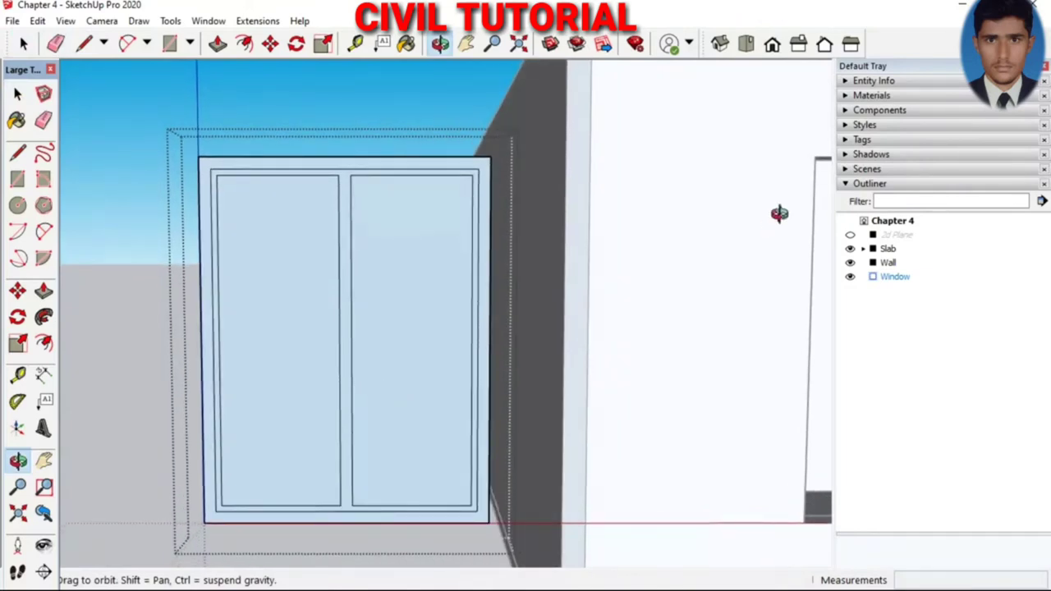
{"action": "key", "text": "b"}
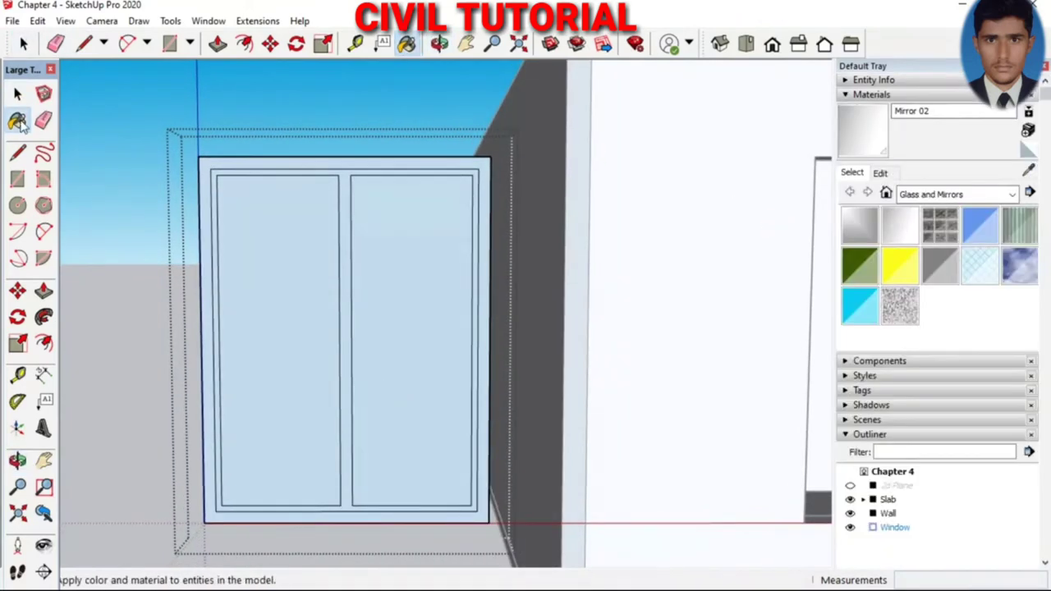
Pick Wood Veneer 01 from the Wood collection and paint the outer frame, sashes and mullion
{"action": "left_click", "coordinate": [908, 96]}
{"action": "left_click", "coordinate": [908, 96]}
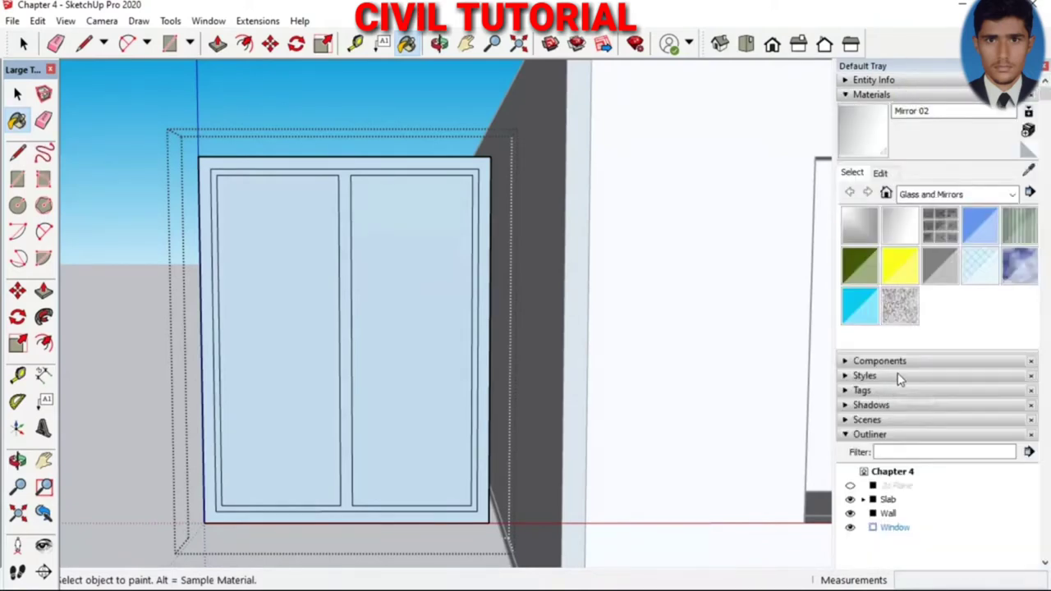
{"action": "left_click", "coordinate": [1017, 194]}
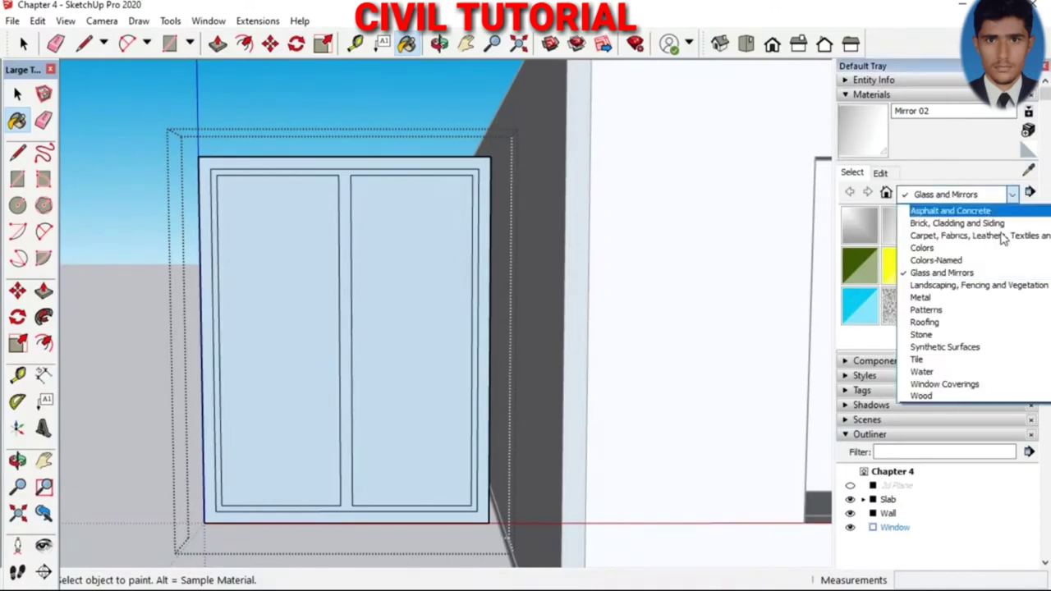
{"action": "left_click", "coordinate": [921, 396]}
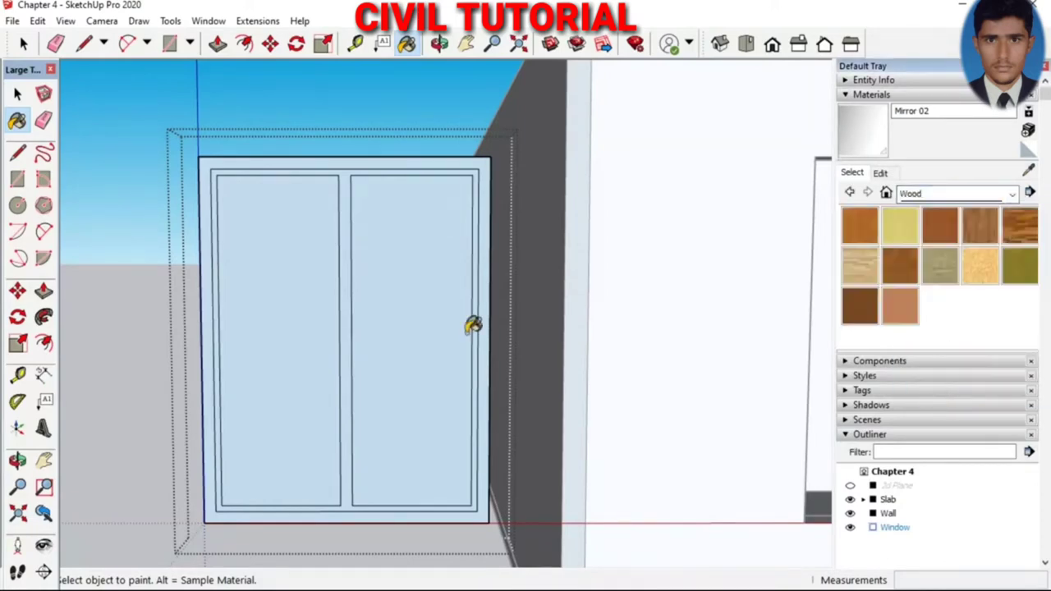
{"action": "left_click", "coordinate": [865, 314]}
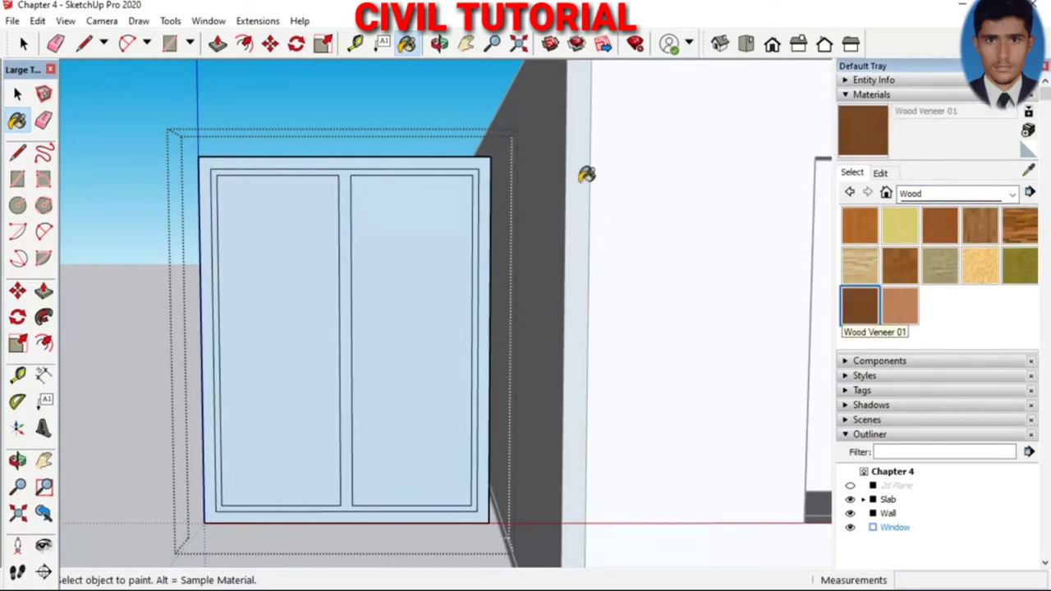
{"action": "left_click", "coordinate": [320, 154]}
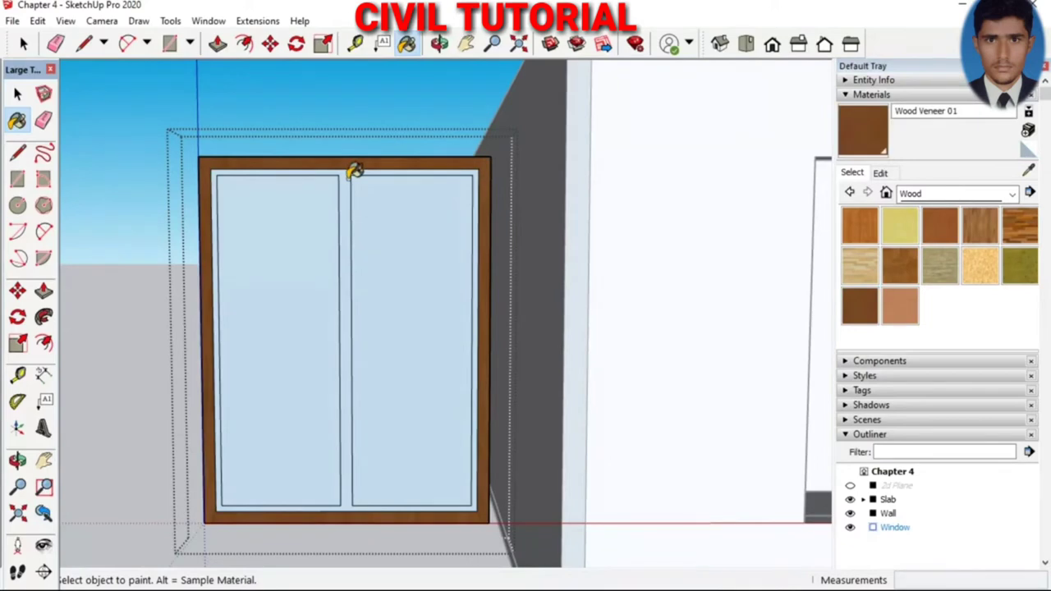
{"action": "left_click", "coordinate": [349, 172]}
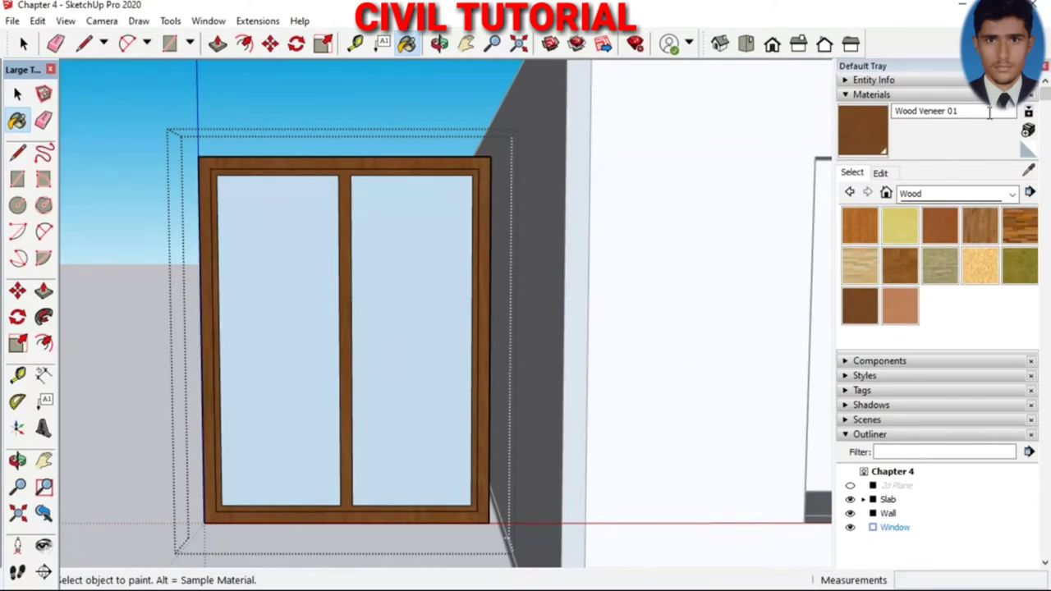
{"action": "left_click", "coordinate": [956, 194]}
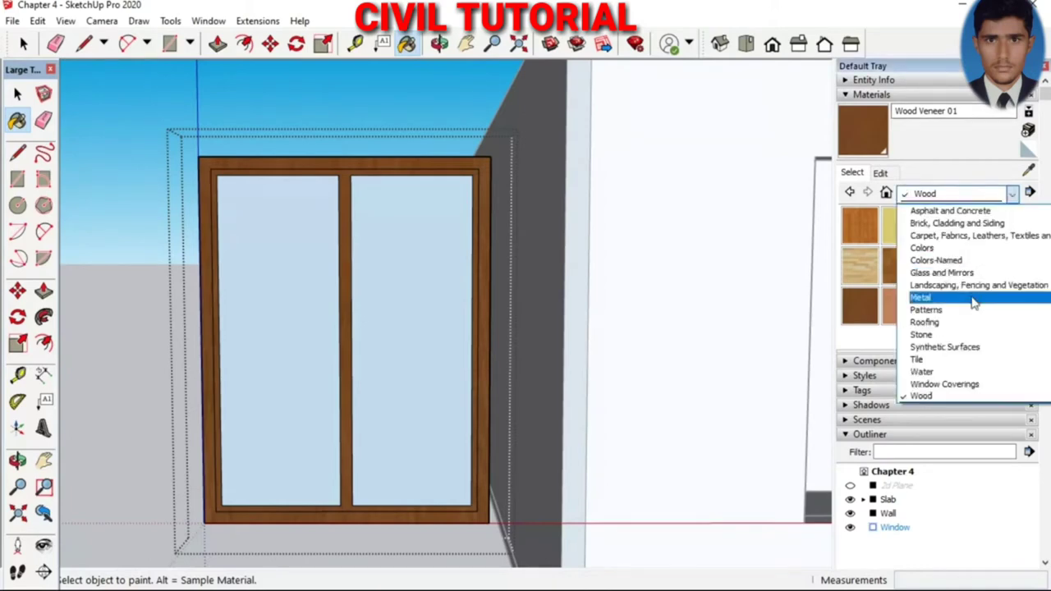
Fill the right and left window panes with Translucent Glass Blue
{"action": "left_click", "coordinate": [941, 273]}
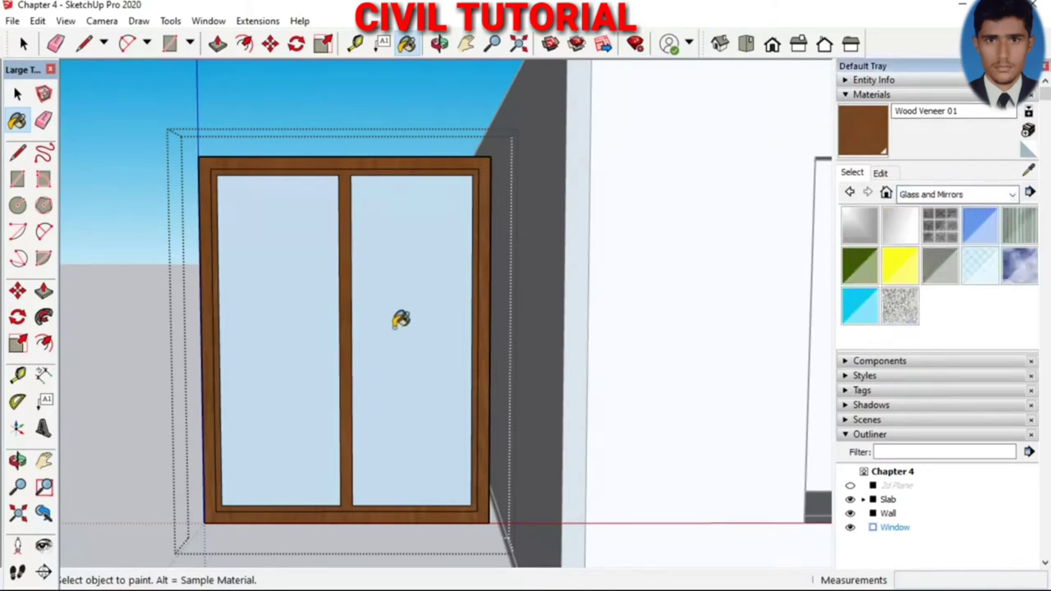
{"action": "left_click", "coordinate": [979, 228]}
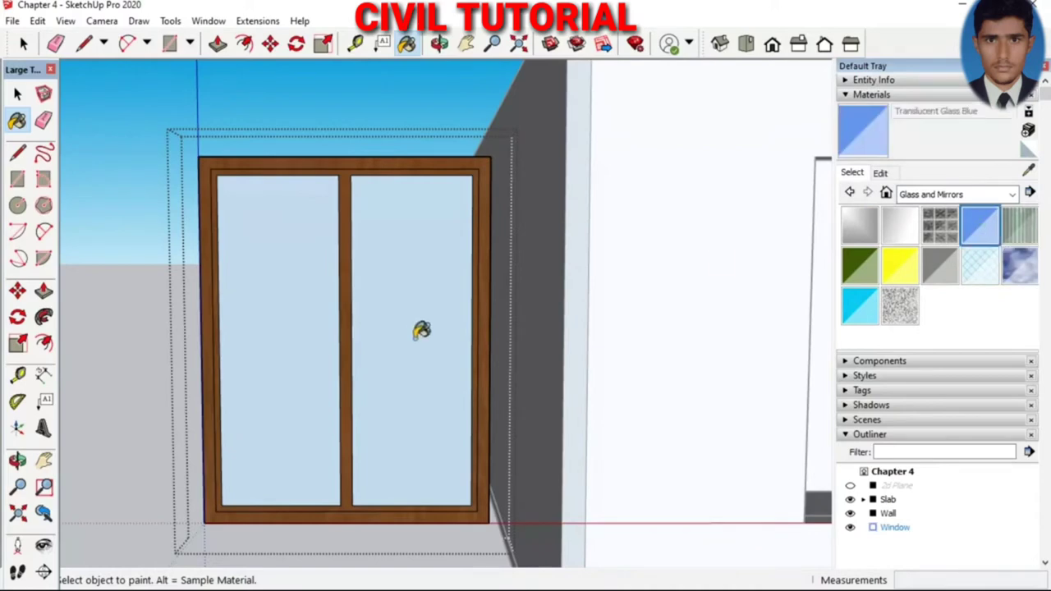
{"action": "left_click", "coordinate": [423, 328]}
{"action": "left_click", "coordinate": [311, 328]}
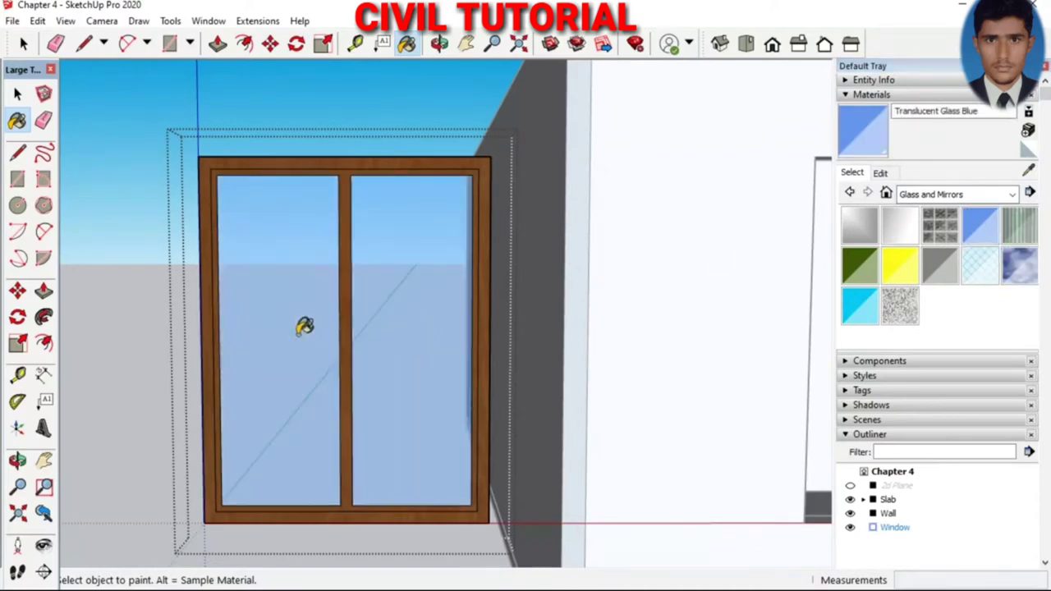
{"action": "scroll", "coordinate": [300, 324], "scroll_direction": "up", "scroll_amount": 1}
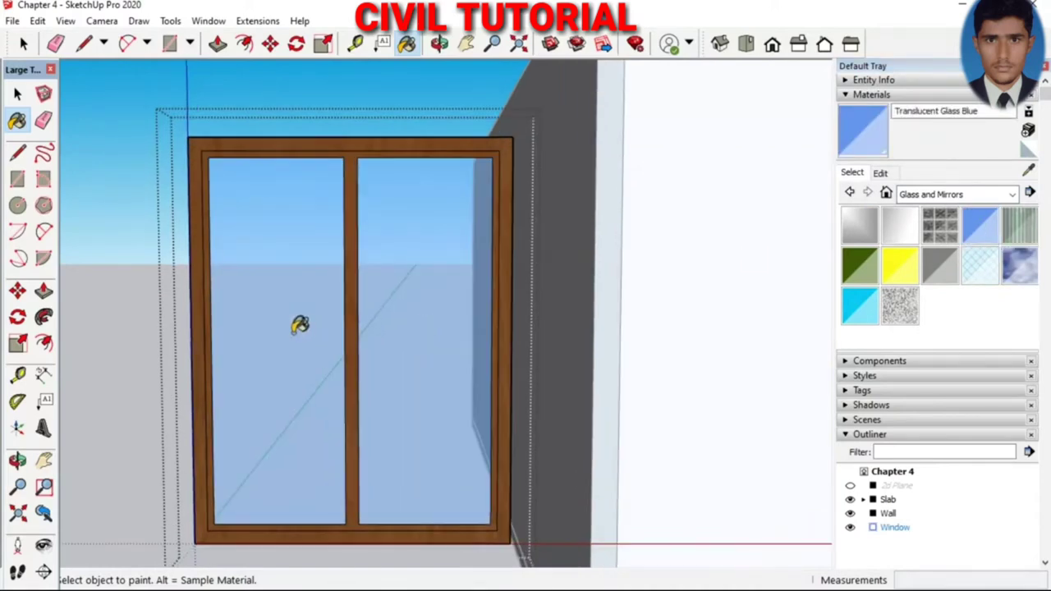
{"action": "scroll", "coordinate": [299, 325], "scroll_direction": "down", "scroll_amount": 2}
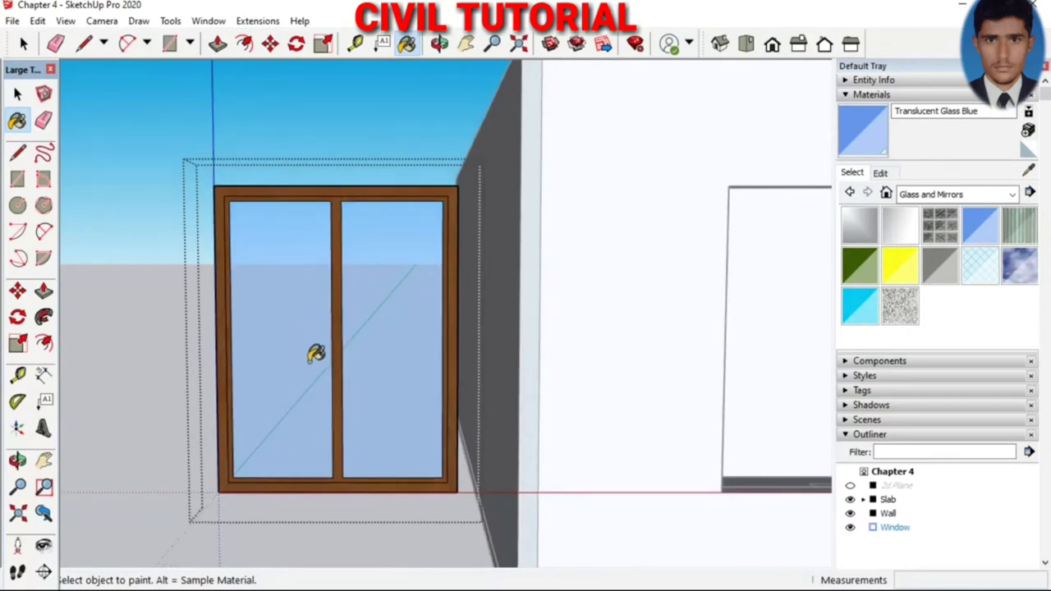
From the side view, paint the back of the frame, sashes and mullion in Wood Veneer 01
{"action": "mouse_move", "coordinate": [319, 356]}
{"action": "middle_mouse_down"}
{"action": "mouse_move", "coordinate": [692, 281]}
{"action": "mouse_move", "coordinate": [750, 284]}
{"action": "mouse_move", "coordinate": [734, 277]}
{"action": "mouse_move", "coordinate": [650, 343]}
{"action": "mouse_move", "coordinate": [637, 370]}
{"action": "middle_mouse_up"}
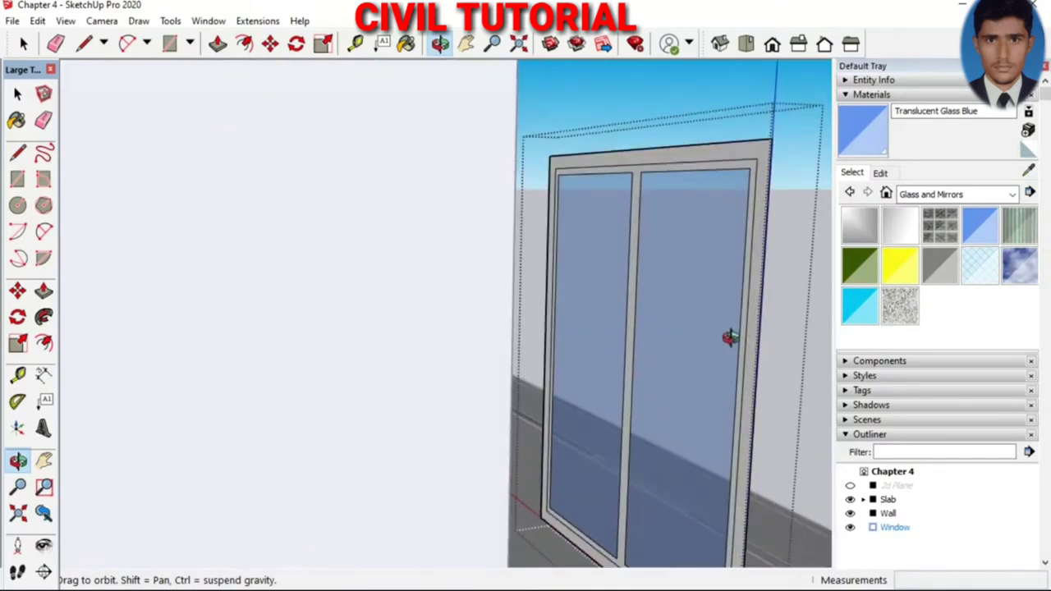
{"action": "left_click", "coordinate": [661, 166]}
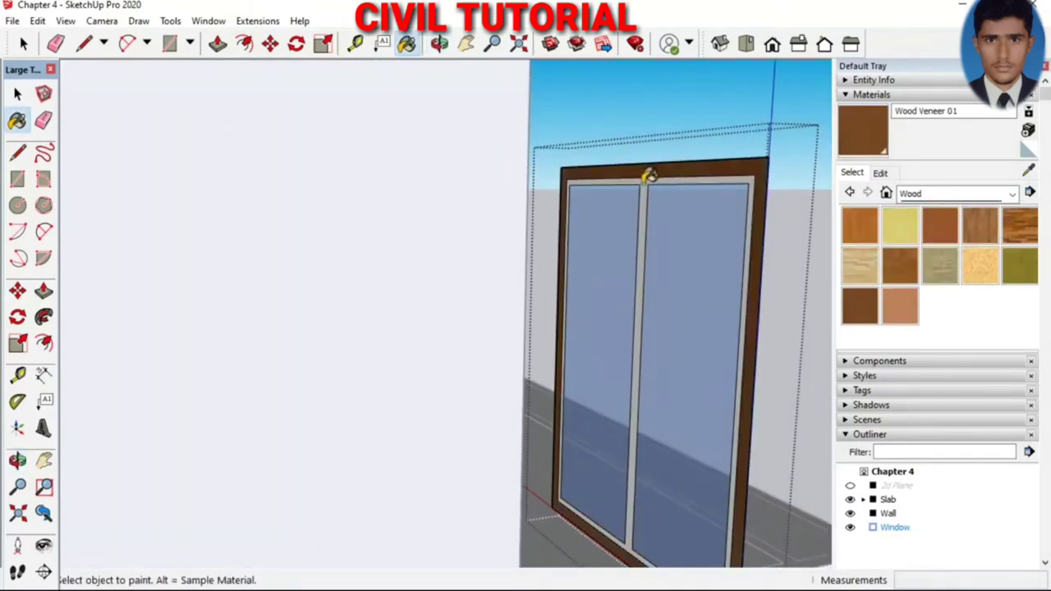
{"action": "left_click", "coordinate": [648, 176]}
{"action": "scroll", "coordinate": [548, 277], "scroll_direction": "down", "scroll_amount": 2}
{"action": "mouse_move", "coordinate": [549, 277]}
{"action": "middle_mouse_down"}
{"action": "mouse_move", "coordinate": [616, 361]}
{"action": "mouse_move", "coordinate": [648, 370]}
{"action": "middle_mouse_up"}
{"action": "key", "text": "space"}
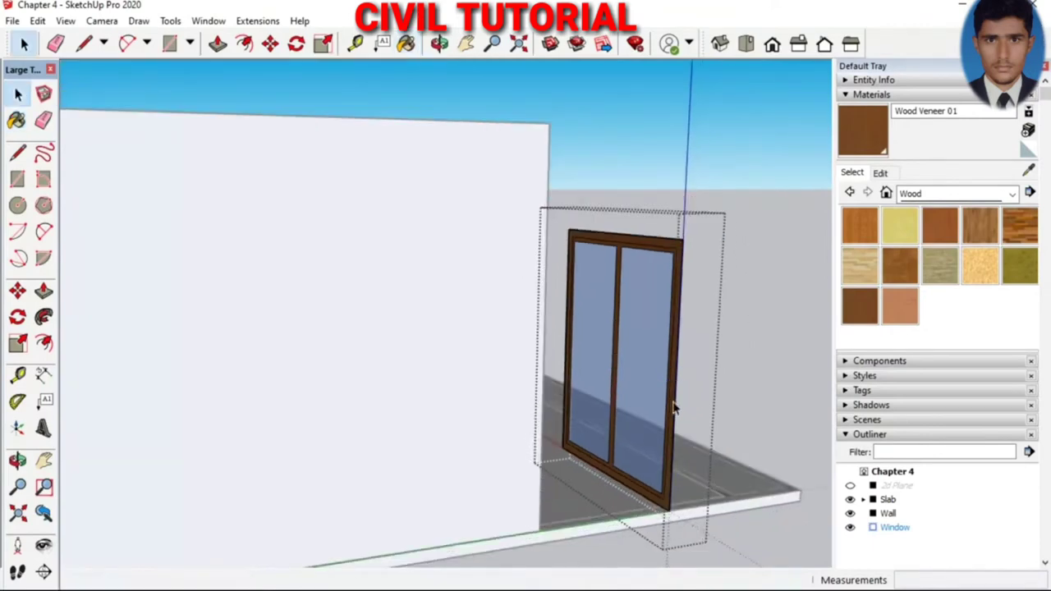
{"action": "key", "text": "o"}
{"action": "mouse_move", "coordinate": [674, 398]}
{"action": "left_mouse_down"}
{"action": "mouse_move", "coordinate": [736, 398]}
{"action": "mouse_move", "coordinate": [757, 370]}
{"action": "left_mouse_up"}
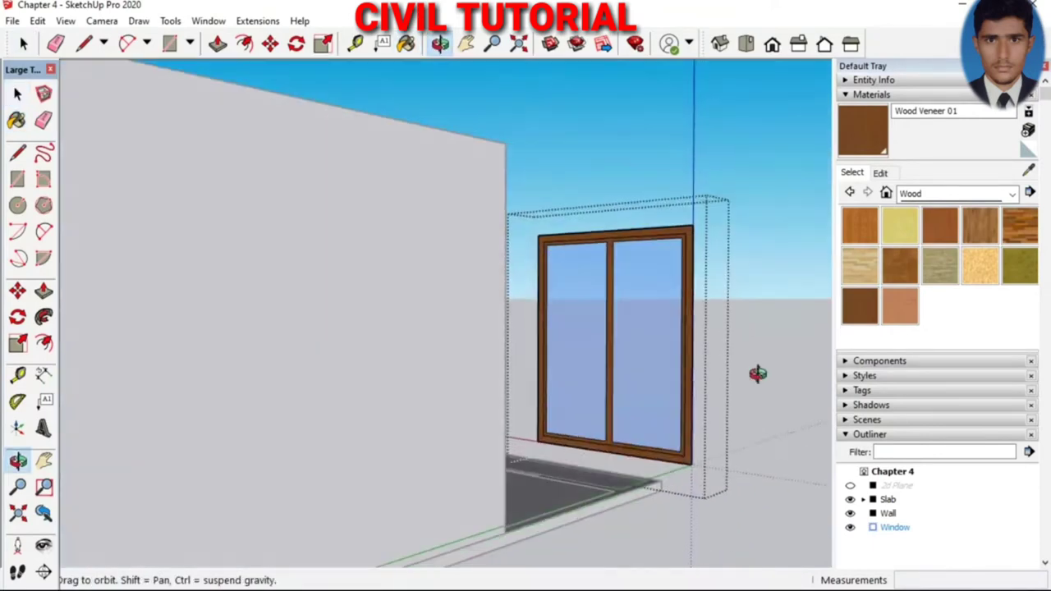
Push/pull the window frame face outward to give it thickness
{"action": "mouse_move", "coordinate": [663, 347]}
{"action": "left_mouse_down"}
{"action": "mouse_move", "coordinate": [549, 360]}
{"action": "mouse_move", "coordinate": [640, 375]}
{"action": "mouse_move", "coordinate": [628, 387]}
{"action": "mouse_move", "coordinate": [291, 348]}
{"action": "mouse_move", "coordinate": [467, 453]}
{"action": "left_mouse_up"}
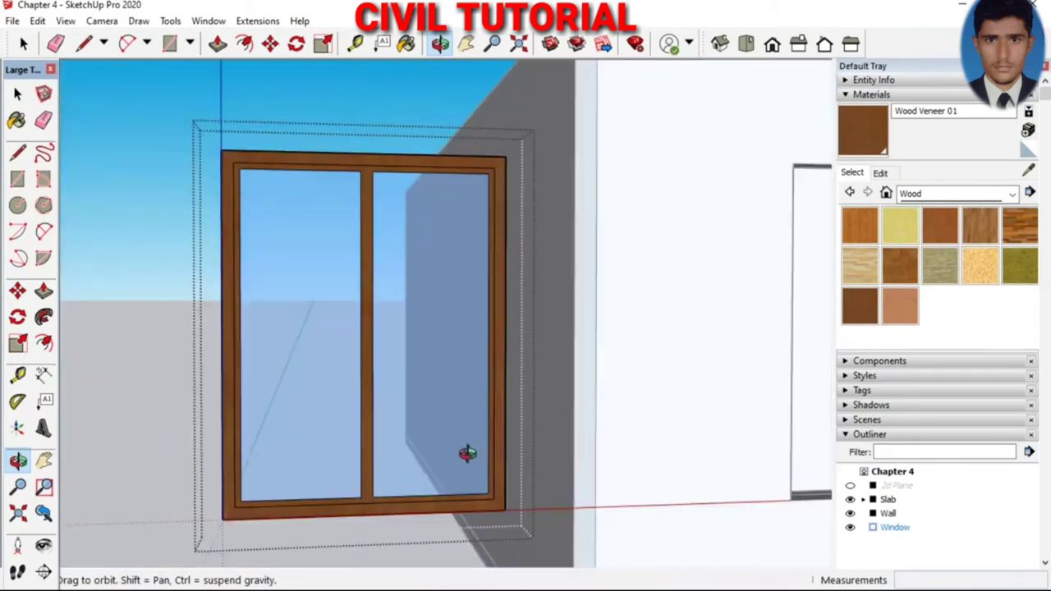
{"action": "key", "text": "p"}
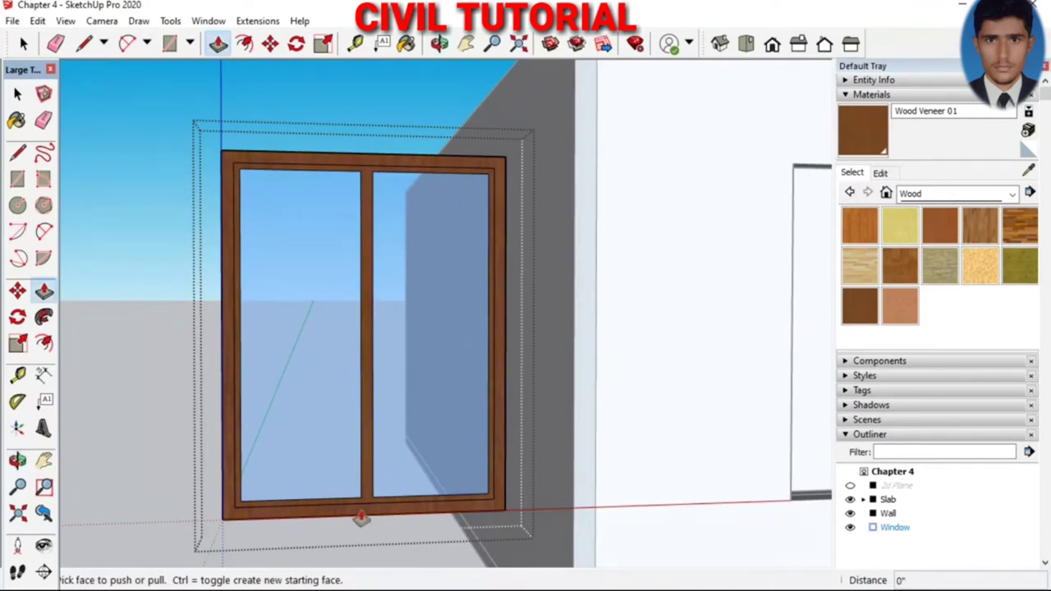
{"action": "left_click", "coordinate": [361, 517]}
{"action": "type", "text": "1"}
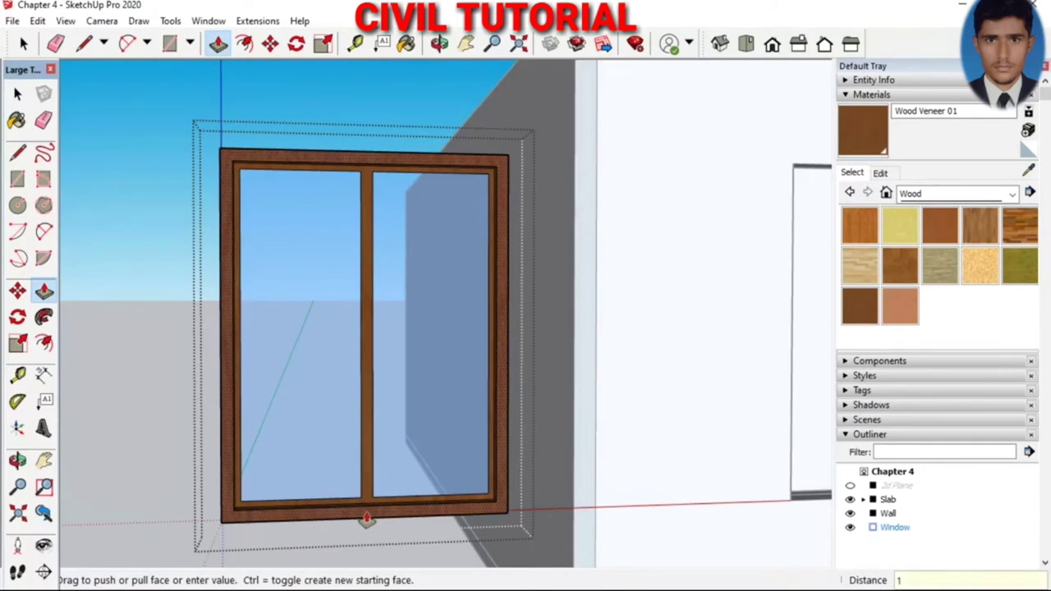
{"action": "key", "text": "Return"}
{"action": "key", "text": "o"}
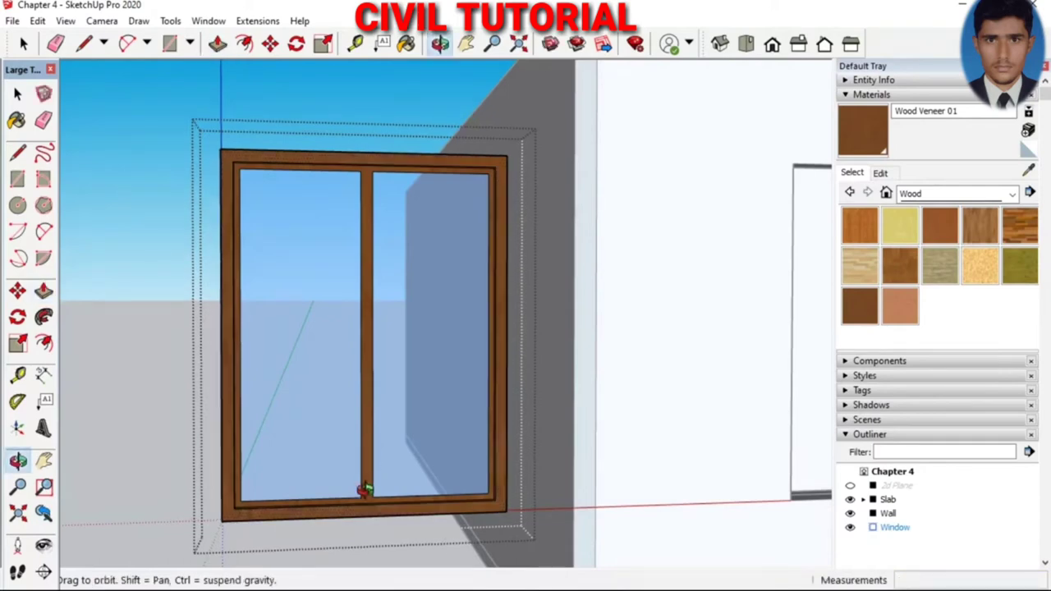
Start pulling the left glass pane face, then orbit to a nearly frontal window view
{"action": "key", "text": "p"}
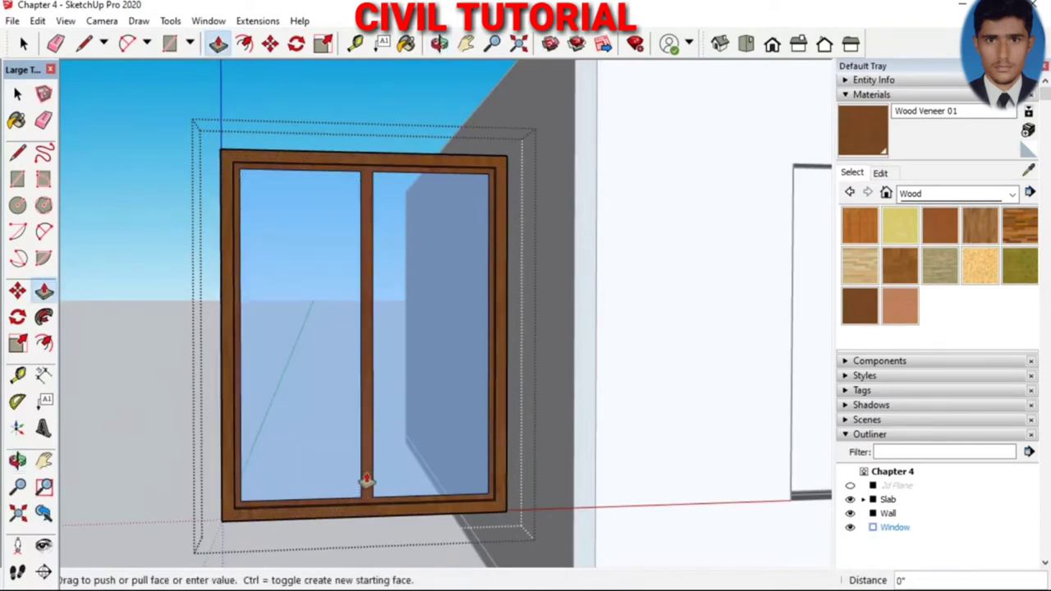
{"action": "left_click", "coordinate": [317, 481]}
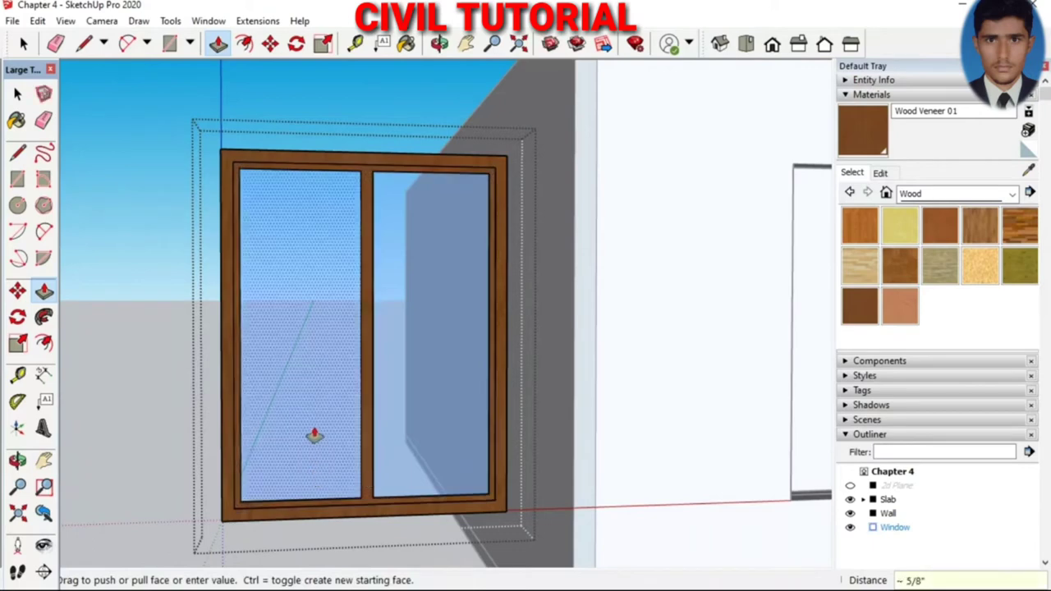
{"action": "key", "text": "o"}
{"action": "left_click_drag", "start_coordinate": [262, 405], "coordinate": [497, 467]}
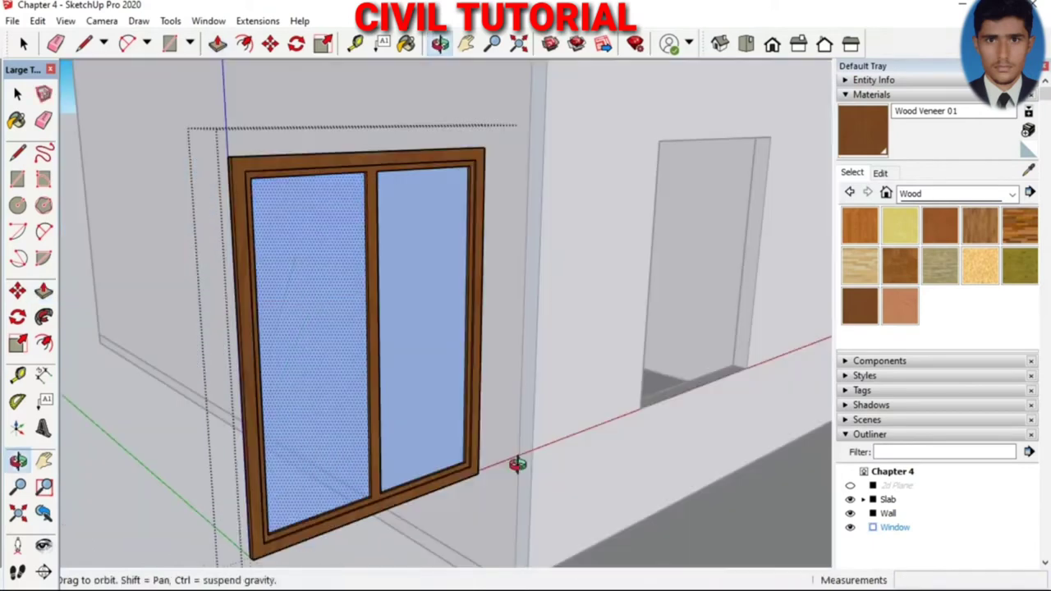
{"action": "scroll", "coordinate": [390, 470], "scroll_direction": "up", "scroll_amount": 5}
{"action": "left_click_drag", "start_coordinate": [616, 481], "coordinate": [488, 504]}
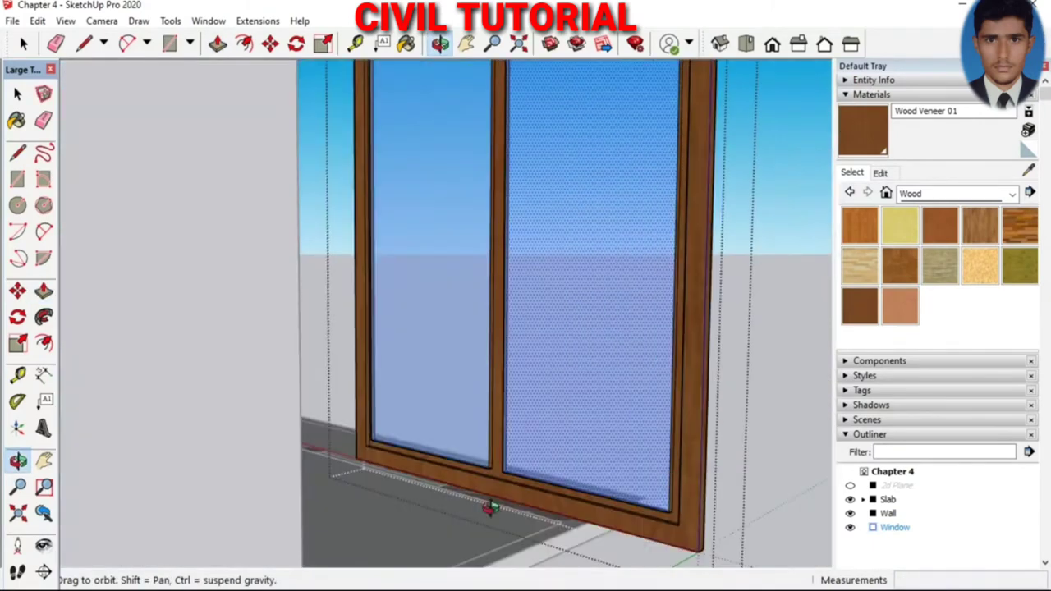
{"action": "scroll", "coordinate": [544, 461], "scroll_direction": "up", "scroll_amount": 2}
{"action": "left_click_drag", "start_coordinate": [522, 462], "coordinate": [506, 462]}
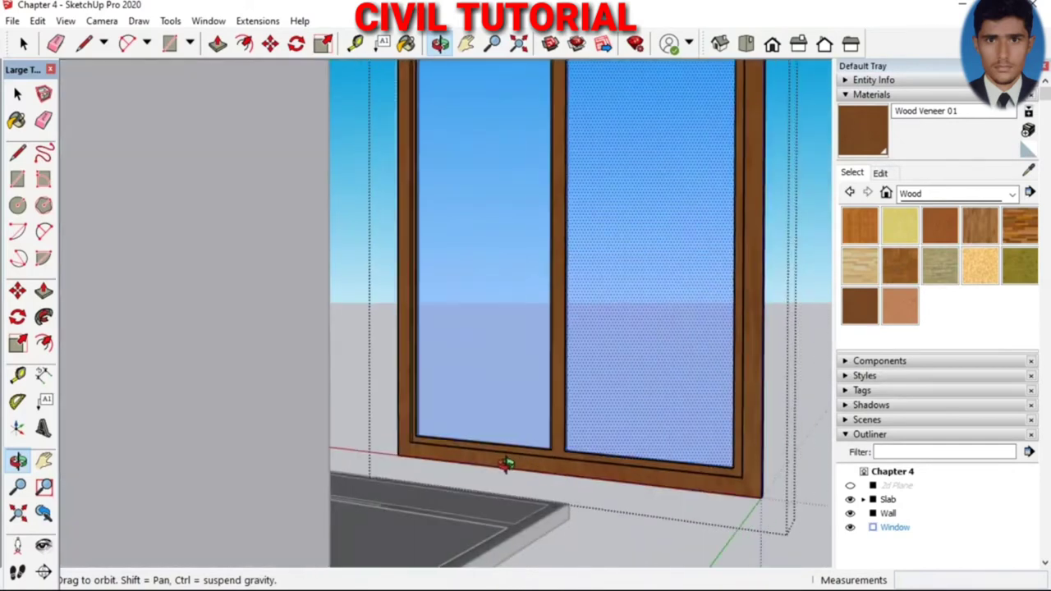
Pull the window frame face outward again, entering the distance in inches
{"action": "key", "text": "p"}
{"action": "left_click", "coordinate": [555, 477]}
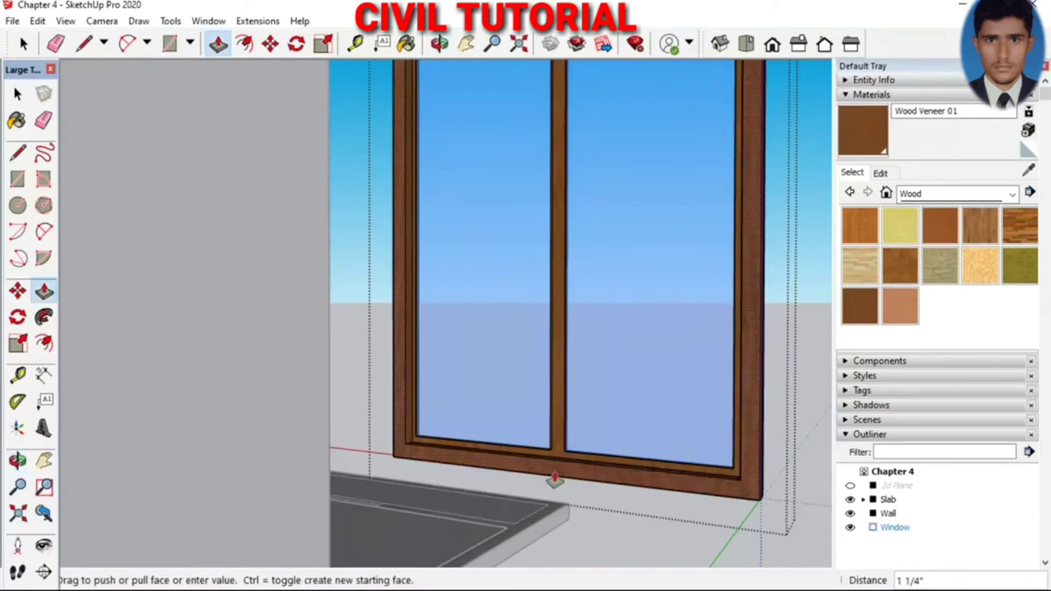
{"action": "type", "text": "1\""}
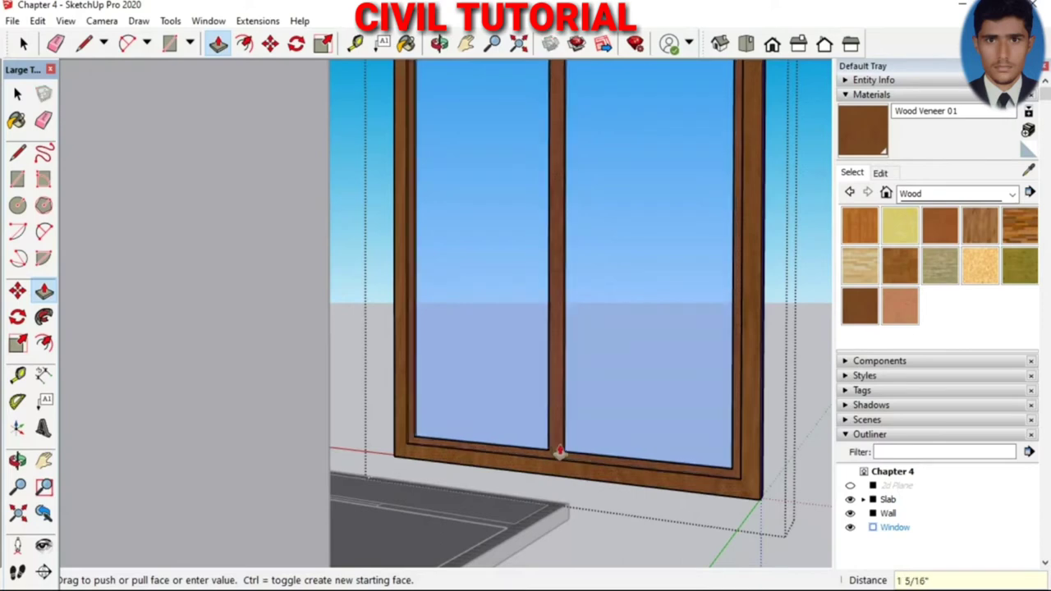
{"action": "mouse_move", "coordinate": [562, 451]}
{"action": "middle_mouse_down"}
{"action": "mouse_move", "coordinate": [315, 458]}
{"action": "mouse_move", "coordinate": [225, 429]}
{"action": "middle_mouse_up"}
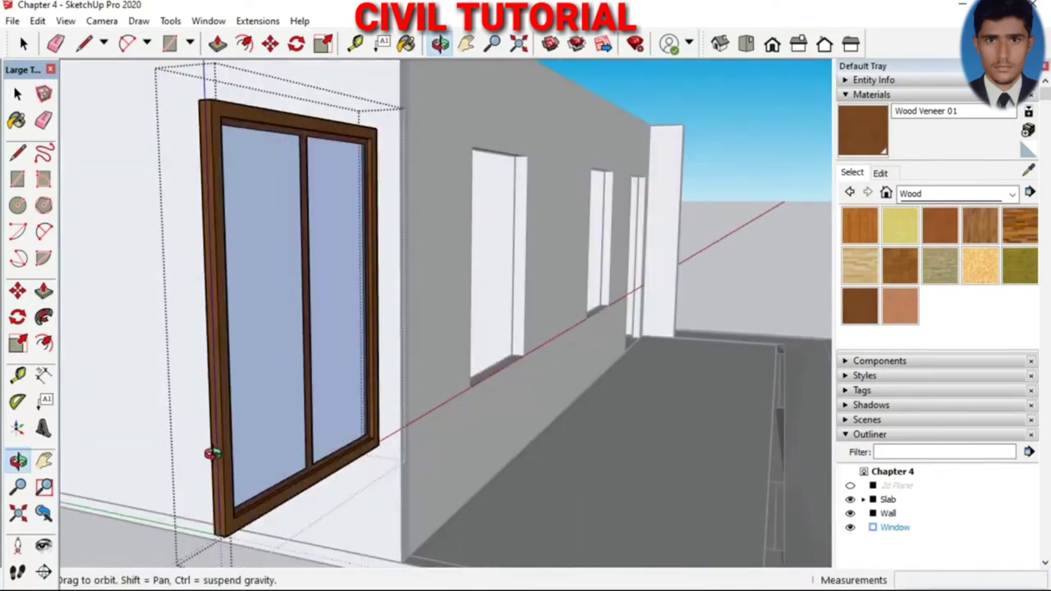
Select the Window component and move it by its bottom corner into the wall opening
{"action": "mouse_move", "coordinate": [430, 383]}
{"action": "middle_mouse_down"}
{"action": "mouse_move", "coordinate": [478, 426]}
{"action": "mouse_move", "coordinate": [282, 441]}
{"action": "mouse_move", "coordinate": [129, 317]}
{"action": "mouse_move", "coordinate": [248, 399]}
{"action": "mouse_move", "coordinate": [248, 291]}
{"action": "mouse_move", "coordinate": [265, 252]}
{"action": "mouse_move", "coordinate": [495, 243]}
{"action": "mouse_move", "coordinate": [471, 293]}
{"action": "middle_mouse_up"}
{"action": "mouse_move", "coordinate": [312, 304]}
{"action": "middle_mouse_down"}
{"action": "mouse_move", "coordinate": [490, 305]}
{"action": "mouse_move", "coordinate": [377, 496]}
{"action": "middle_mouse_up"}
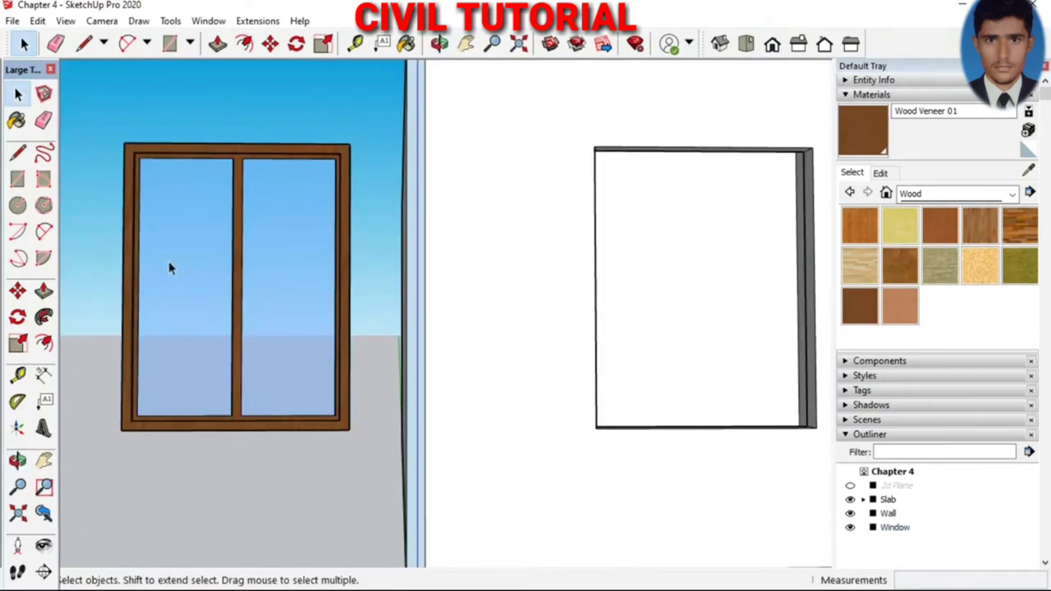
{"action": "left_click", "coordinate": [235, 420]}
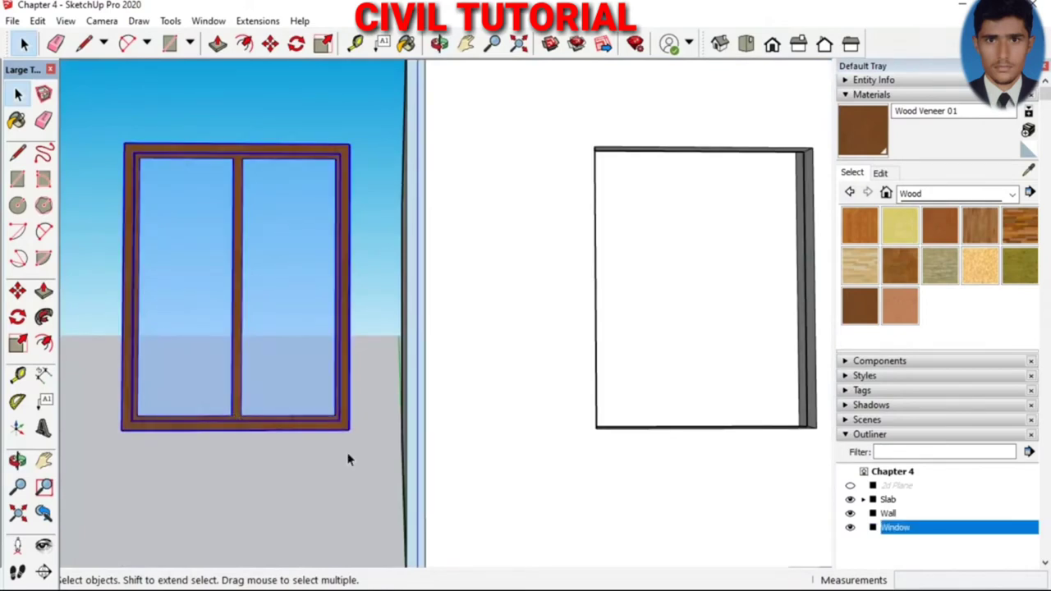
{"action": "key", "text": "m"}
{"action": "scroll", "coordinate": [148, 368], "scroll_direction": "down", "scroll_amount": 2}
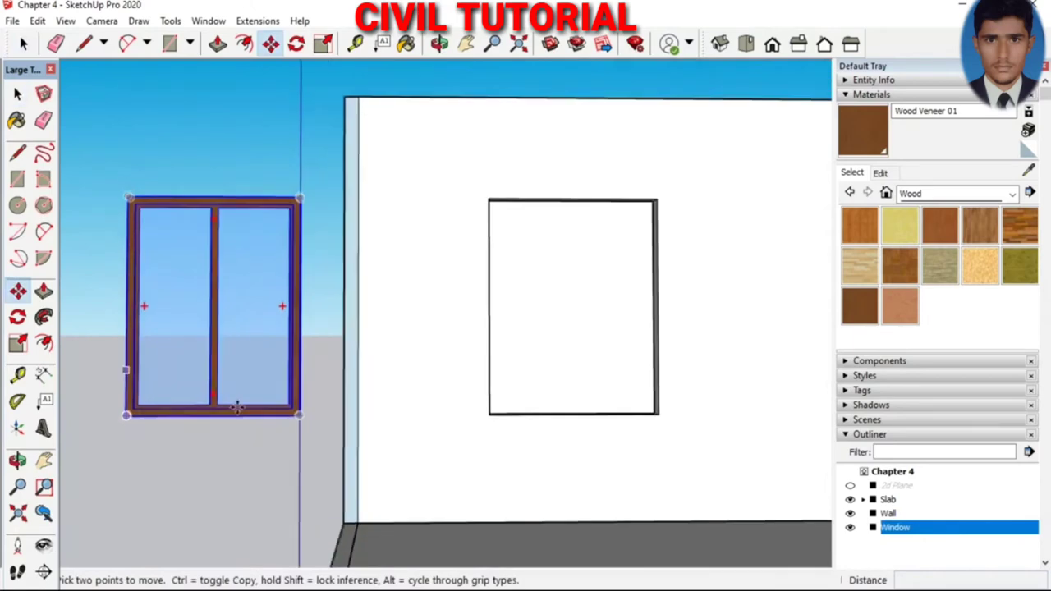
{"action": "left_click", "coordinate": [298, 417]}
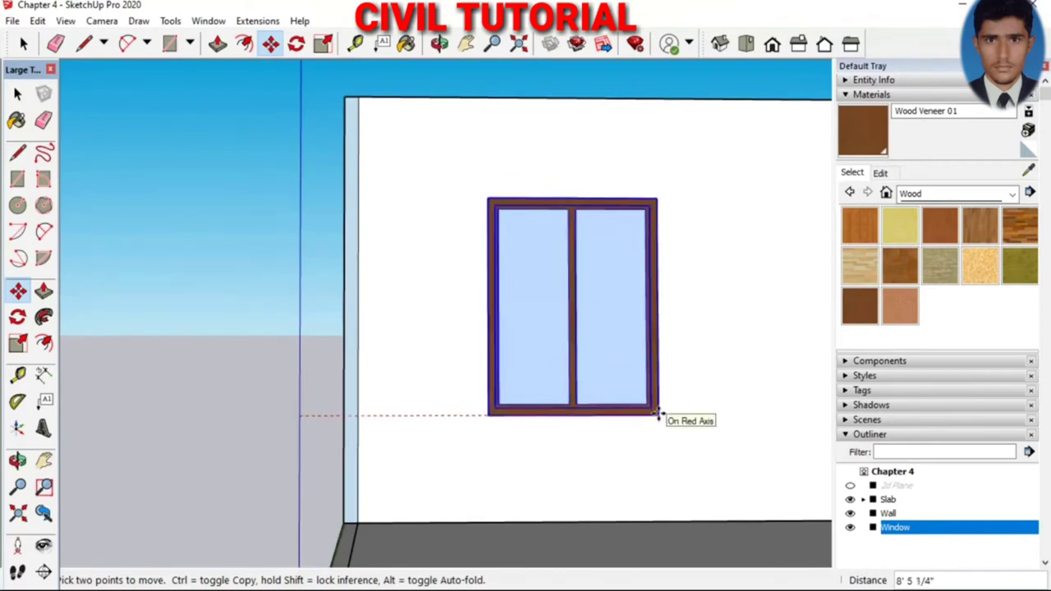
{"action": "left_click", "coordinate": [656, 414]}
Orbit around the placed window and adjust its position from the bottom-right corner
{"action": "key", "text": "shift+z"}
{"action": "key", "text": "o"}
{"action": "mouse_move", "coordinate": [405, 293]}
{"action": "left_mouse_down"}
{"action": "mouse_move", "coordinate": [417, 458]}
{"action": "mouse_move", "coordinate": [272, 431]}
{"action": "left_mouse_up"}
{"action": "key", "text": "m"}
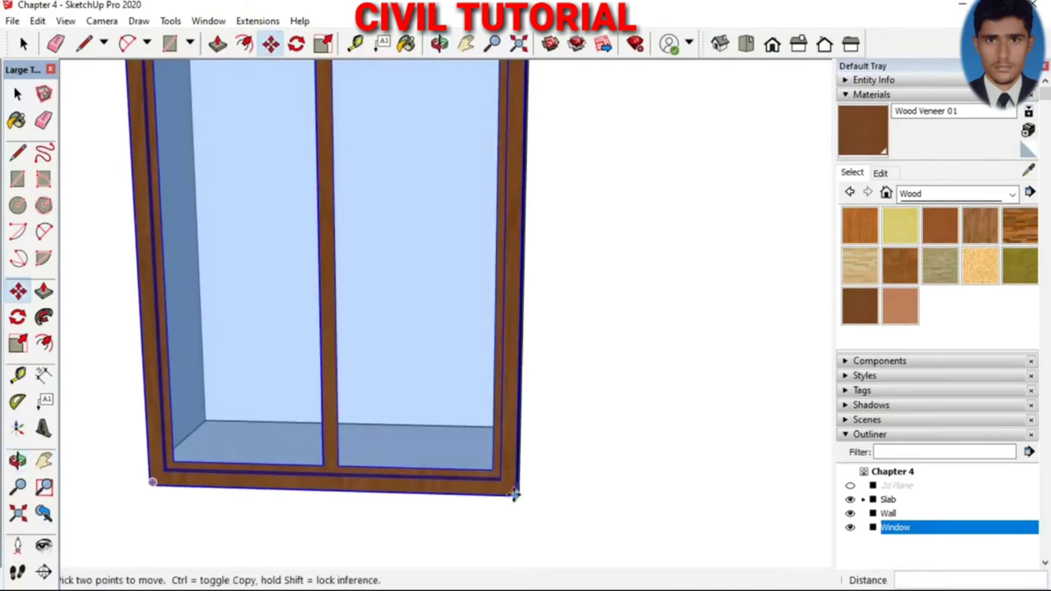
{"action": "left_click", "coordinate": [517, 492]}
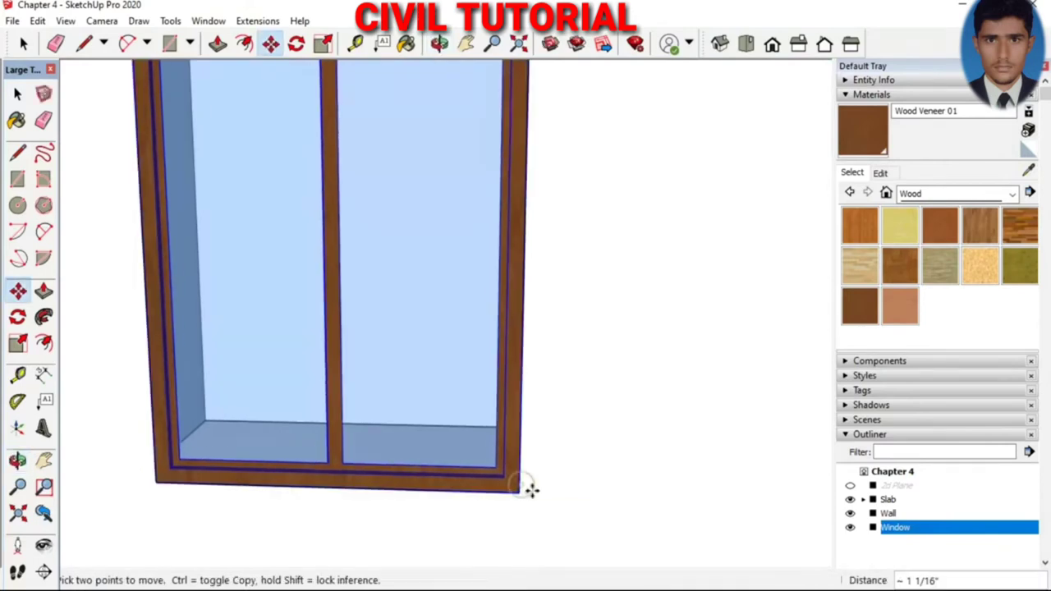
{"action": "mouse_move", "coordinate": [155, 480]}
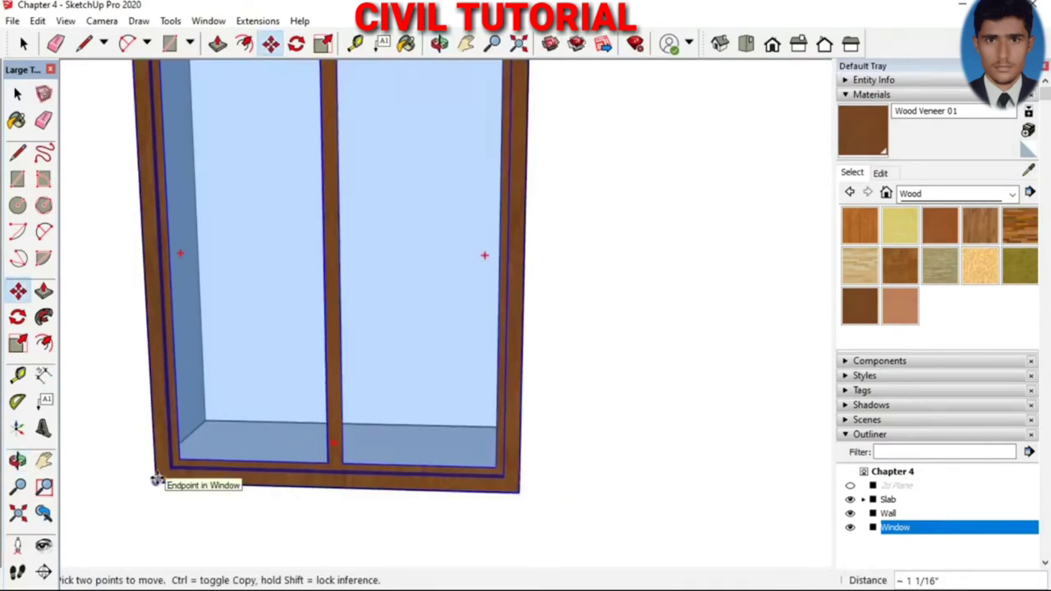
{"action": "key", "text": "o"}
{"action": "mouse_move", "coordinate": [152, 481]}
{"action": "left_mouse_down"}
{"action": "mouse_move", "coordinate": [555, 471]}
{"action": "mouse_move", "coordinate": [507, 310]}
{"action": "mouse_move", "coordinate": [523, 429]}
{"action": "mouse_move", "coordinate": [661, 401]}
{"action": "mouse_move", "coordinate": [415, 422]}
{"action": "mouse_move", "coordinate": [500, 311]}
{"action": "mouse_move", "coordinate": [535, 312]}
{"action": "mouse_move", "coordinate": [534, 352]}
{"action": "mouse_move", "coordinate": [398, 358]}
{"action": "mouse_move", "coordinate": [223, 345]}
{"action": "left_mouse_up"}
Orbit to a high view into the rooms and zoom in on the window
{"action": "scroll", "coordinate": [282, 352], "scroll_direction": "down", "scroll_amount": 2}
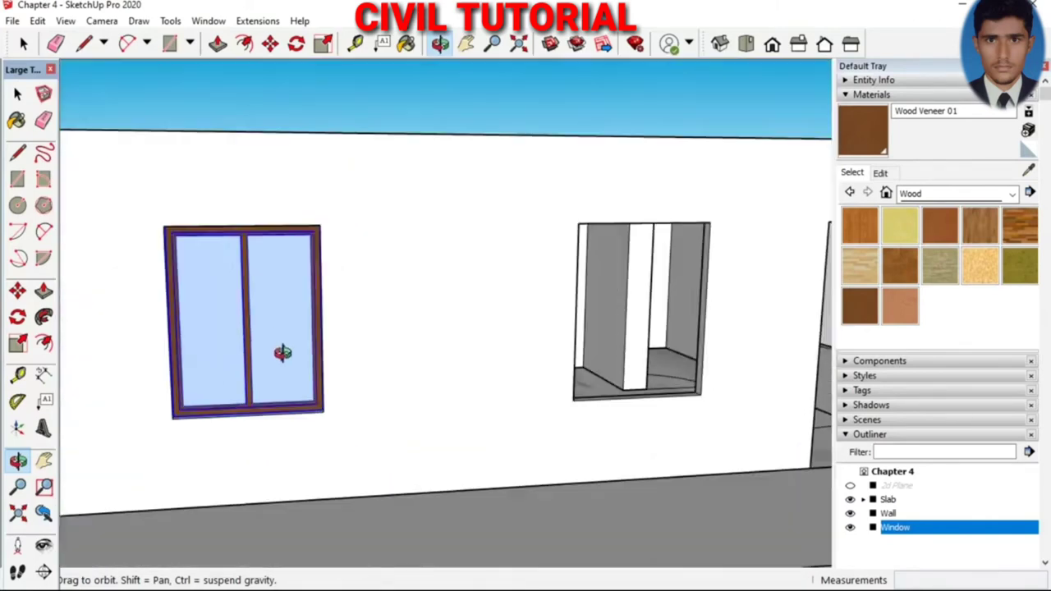
{"action": "scroll", "coordinate": [282, 359], "scroll_direction": "down", "scroll_amount": 2}
{"action": "scroll", "coordinate": [257, 358], "scroll_direction": "down", "scroll_amount": 2}
{"action": "mouse_move", "coordinate": [235, 343]}
{"action": "left_mouse_down"}
{"action": "mouse_move", "coordinate": [549, 381]}
{"action": "mouse_move", "coordinate": [352, 317]}
{"action": "mouse_move", "coordinate": [582, 405]}
{"action": "left_mouse_up"}
{"action": "scroll", "coordinate": [583, 406], "scroll_direction": "up", "scroll_amount": 2}
{"action": "scroll", "coordinate": [563, 394], "scroll_direction": "up", "scroll_amount": 1}
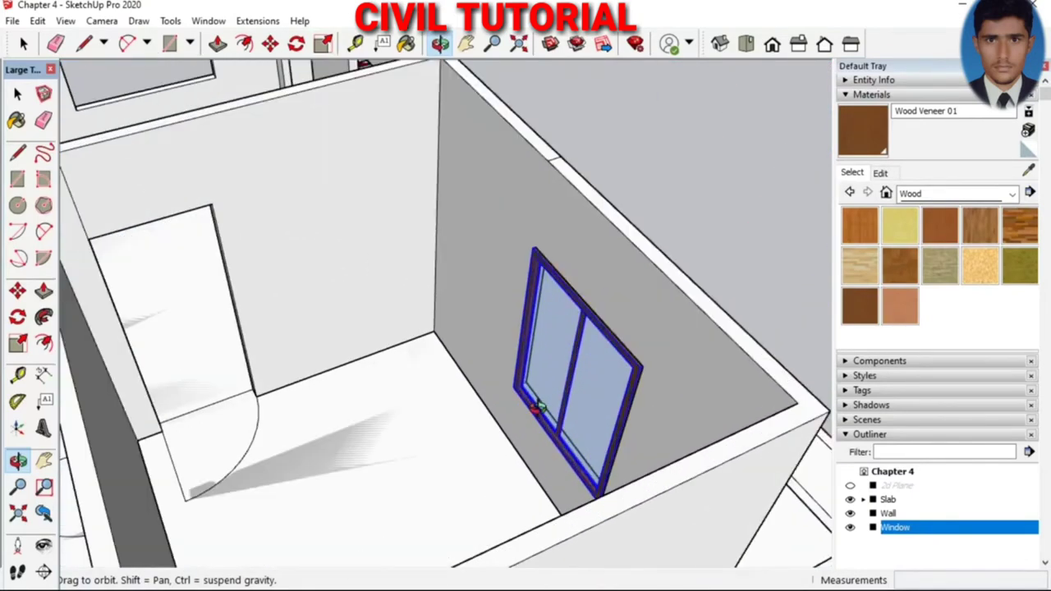
{"action": "scroll", "coordinate": [544, 417], "scroll_direction": "up", "scroll_amount": 2}
{"action": "scroll", "coordinate": [504, 394], "scroll_direction": "up", "scroll_amount": 1}
{"action": "scroll", "coordinate": [526, 398], "scroll_direction": "up", "scroll_amount": 1}
{"action": "scroll", "coordinate": [535, 399], "scroll_direction": "up", "scroll_amount": 2}
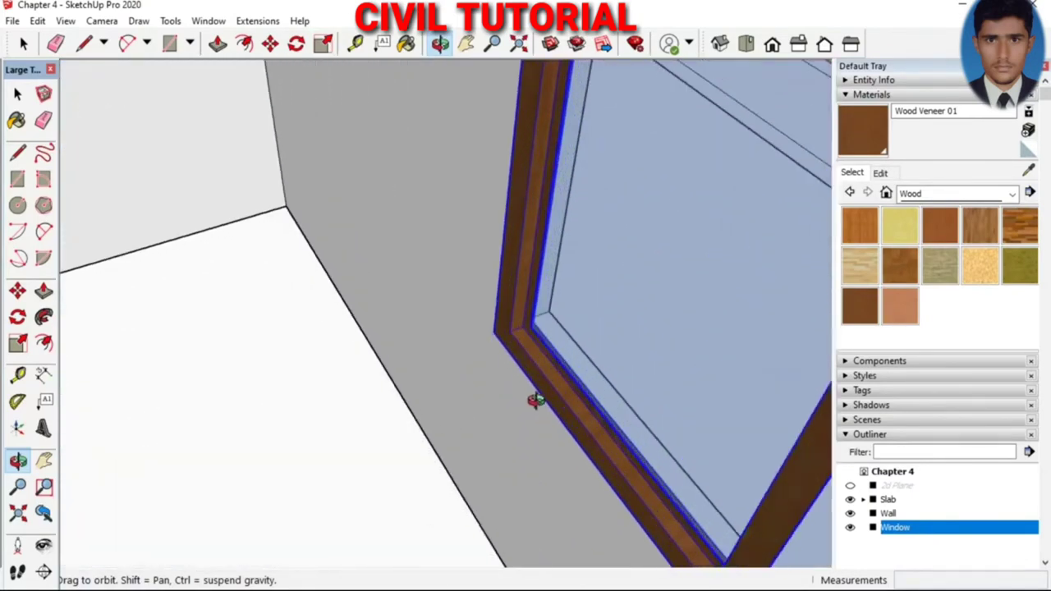
{"action": "scroll", "coordinate": [535, 400], "scroll_direction": "up", "scroll_amount": 1}
{"action": "scroll", "coordinate": [534, 400], "scroll_direction": "up", "scroll_amount": 2}
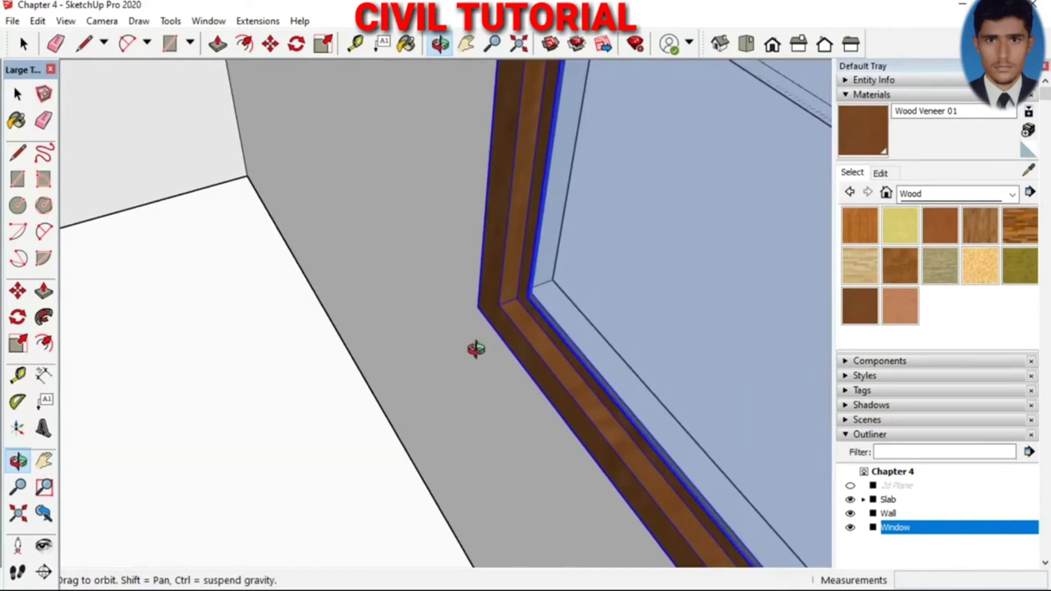
Nudge the window by its frame corner into its final position in the wall
{"action": "key", "text": "m"}
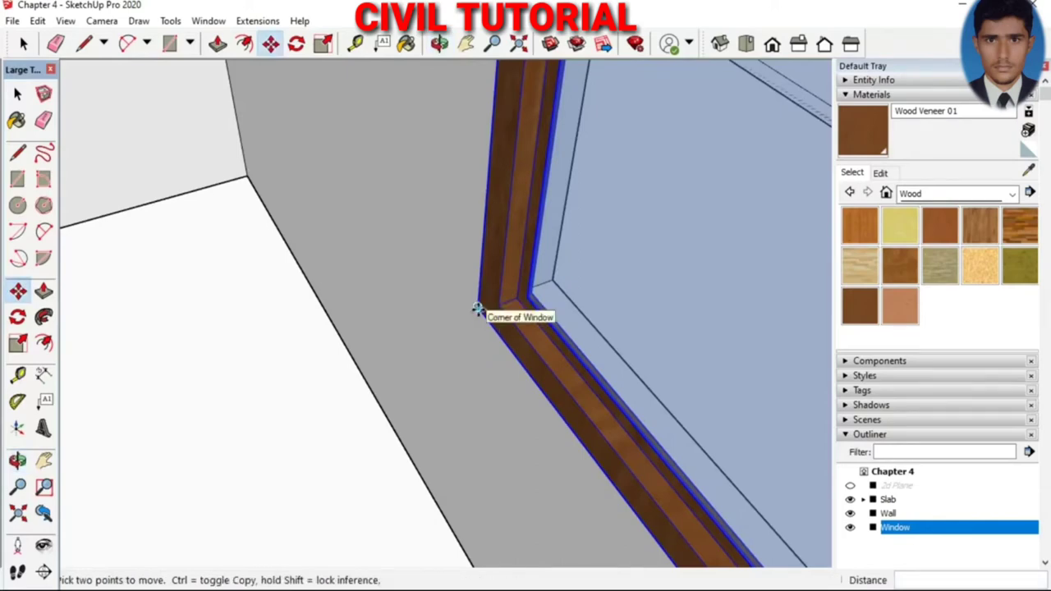
{"action": "left_click", "coordinate": [478, 309]}
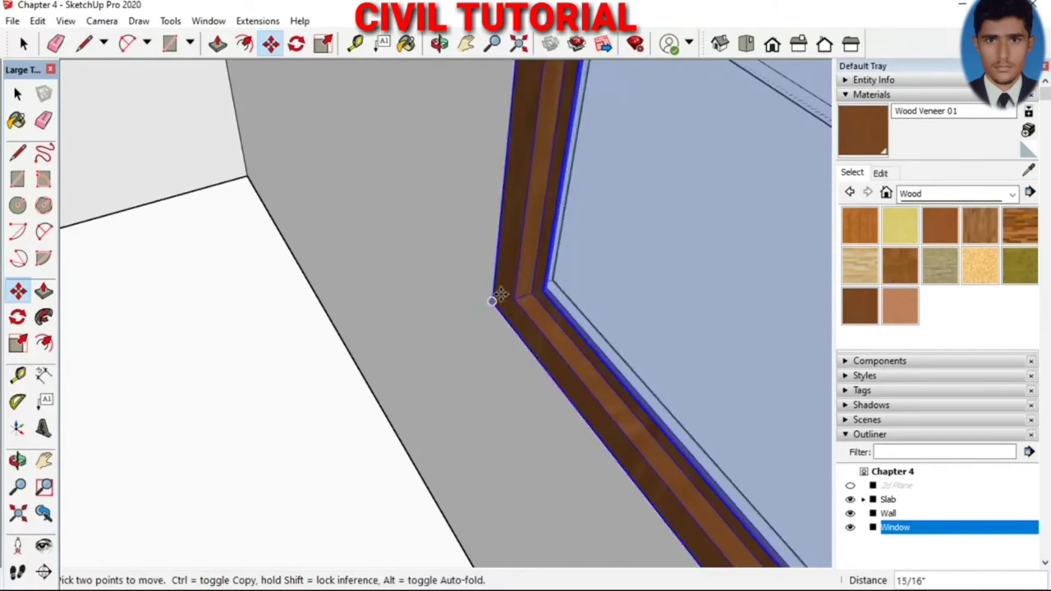
{"action": "left_click", "coordinate": [500, 294]}
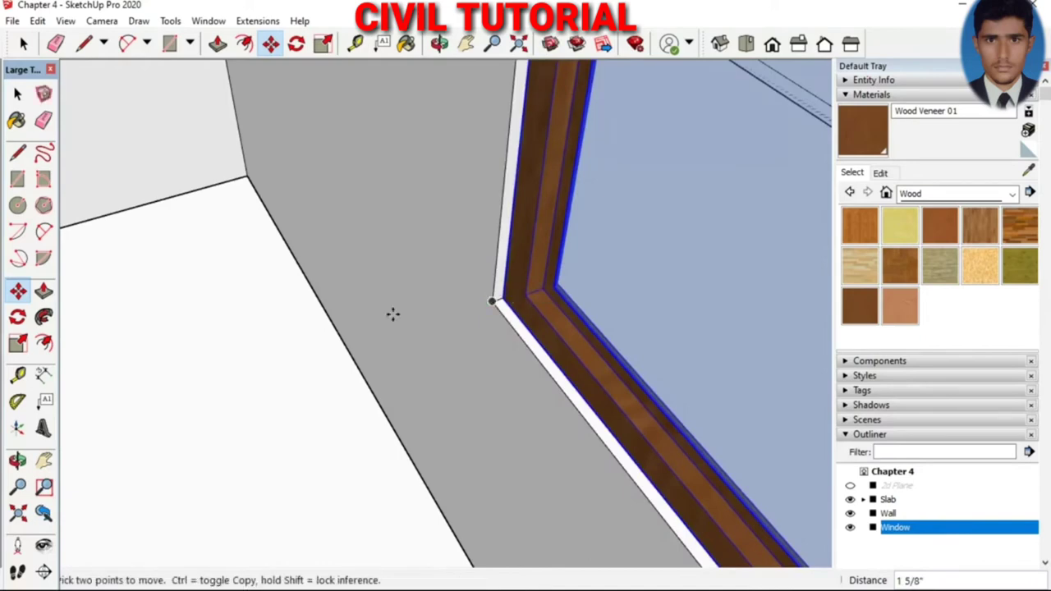
{"action": "scroll", "coordinate": [391, 315], "scroll_direction": "down", "scroll_amount": 1}
{"action": "scroll", "coordinate": [392, 314], "scroll_direction": "down", "scroll_amount": 1}
{"action": "scroll", "coordinate": [392, 314], "scroll_direction": "down", "scroll_amount": 2}
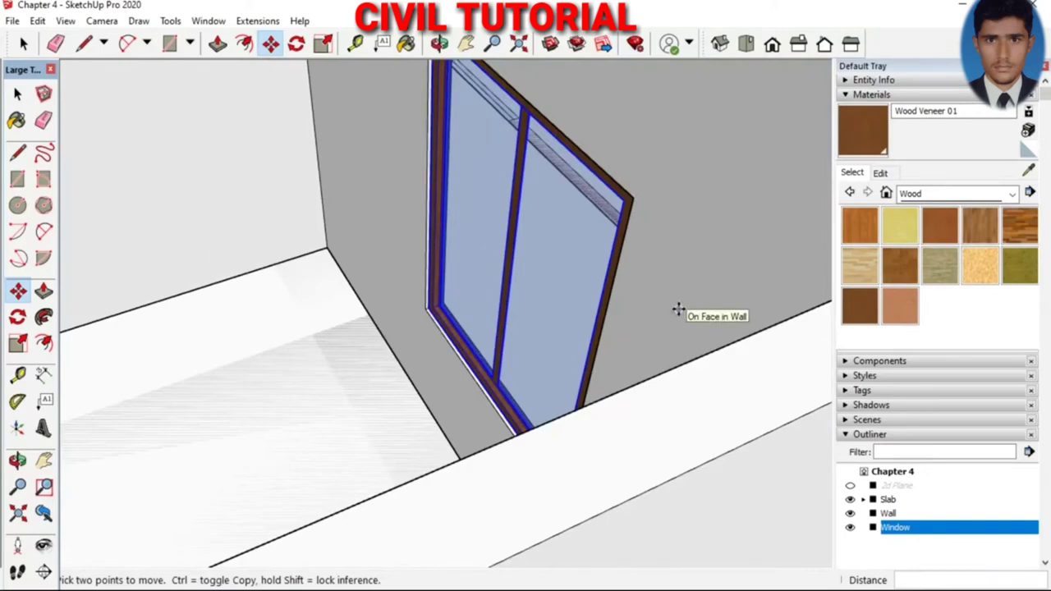
Orbit and zoom to view the fitted window head-on within the whole wall
{"action": "middle_click_drag", "start_coordinate": [678, 310], "coordinate": [295, 269]}
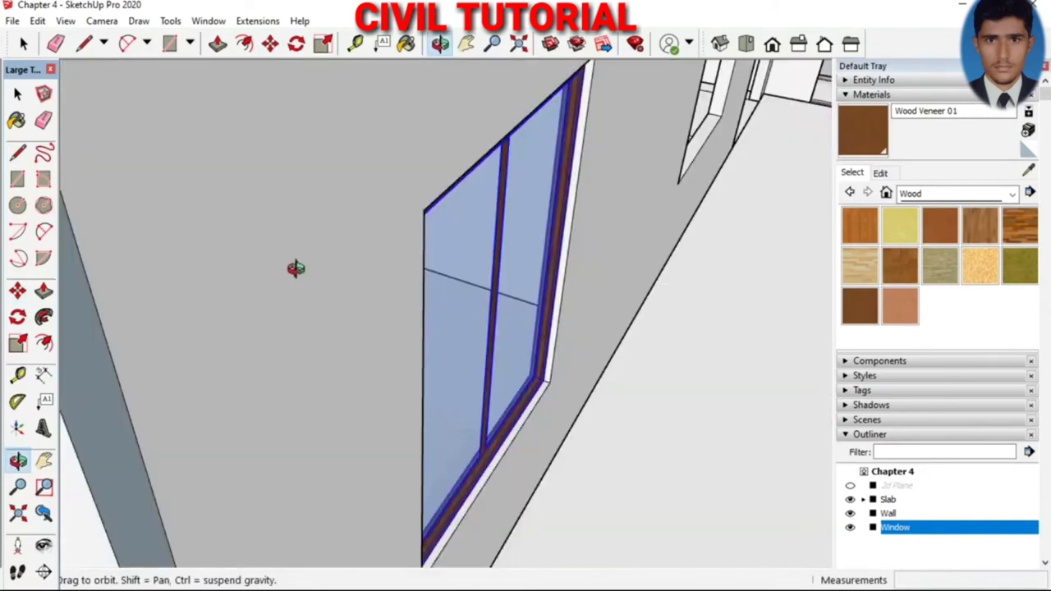
{"action": "left_click_drag", "start_coordinate": [296, 268], "coordinate": [272, 261]}
{"action": "left_click_drag", "start_coordinate": [591, 298], "coordinate": [482, 266]}
{"action": "left_click_drag", "start_coordinate": [301, 257], "coordinate": [430, 325]}
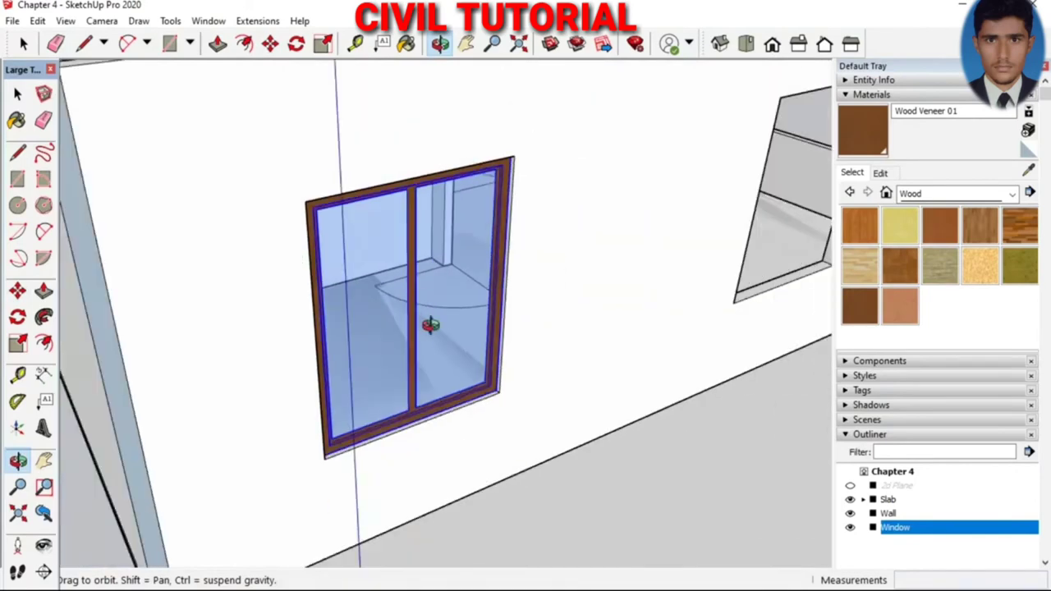
{"action": "mouse_move", "coordinate": [490, 348]}
{"action": "left_mouse_down"}
{"action": "mouse_move", "coordinate": [410, 222]}
{"action": "mouse_move", "coordinate": [364, 222]}
{"action": "left_mouse_up"}
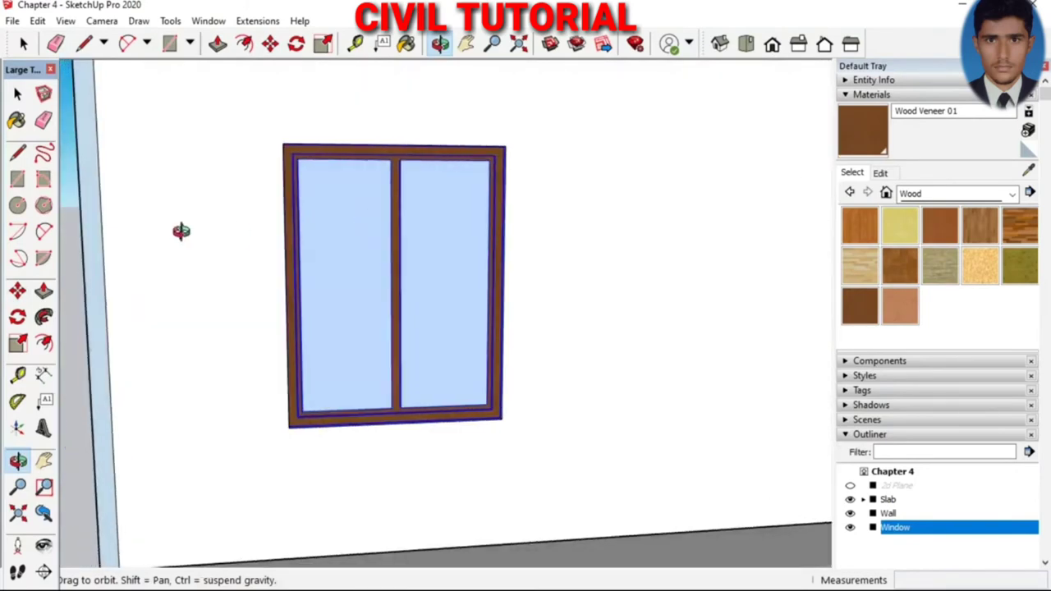
{"action": "scroll", "coordinate": [172, 238], "scroll_direction": "down", "scroll_amount": 3}
{"action": "scroll", "coordinate": [558, 329], "scroll_direction": "down", "scroll_amount": 3}
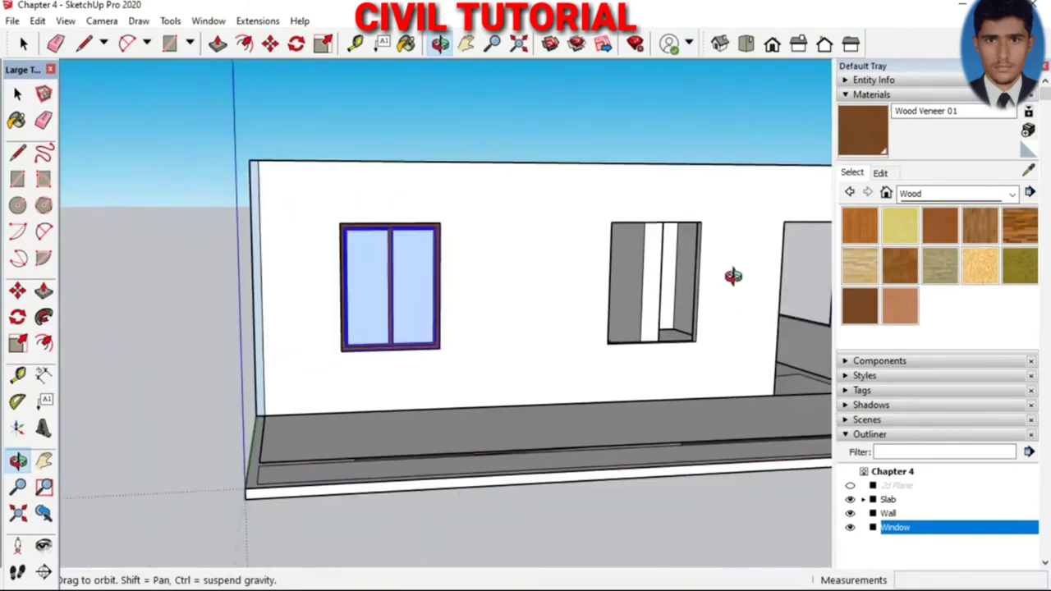
{"action": "scroll", "coordinate": [230, 314], "scroll_direction": "down", "scroll_amount": 3}
{"action": "left_click_drag", "start_coordinate": [216, 316], "coordinate": [598, 300]}
{"action": "scroll", "coordinate": [579, 310], "scroll_direction": "up", "scroll_amount": 3}
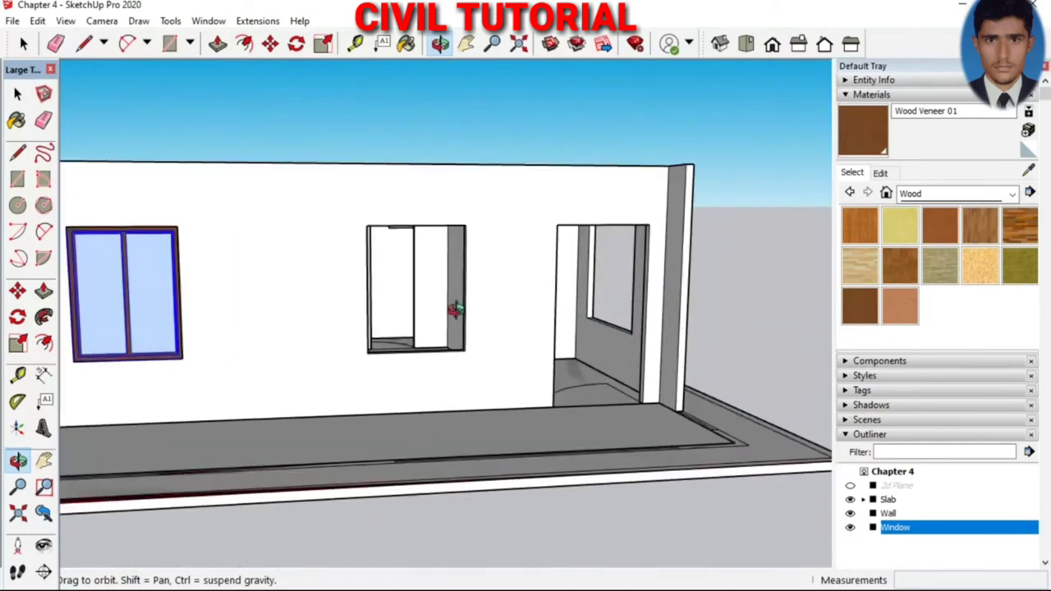
{"action": "scroll", "coordinate": [526, 317], "scroll_direction": "down", "scroll_amount": 2}
{"action": "scroll", "coordinate": [329, 279], "scroll_direction": "up", "scroll_amount": 1}
{"action": "scroll", "coordinate": [304, 312], "scroll_direction": "up", "scroll_amount": 2}
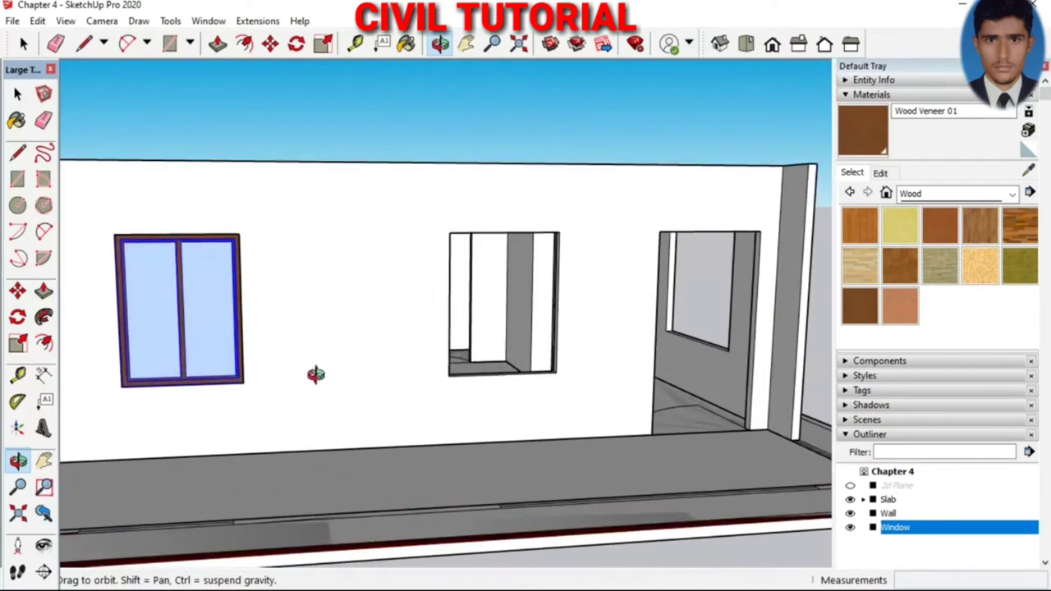
{"action": "scroll", "coordinate": [192, 352], "scroll_direction": "up", "scroll_amount": 1}
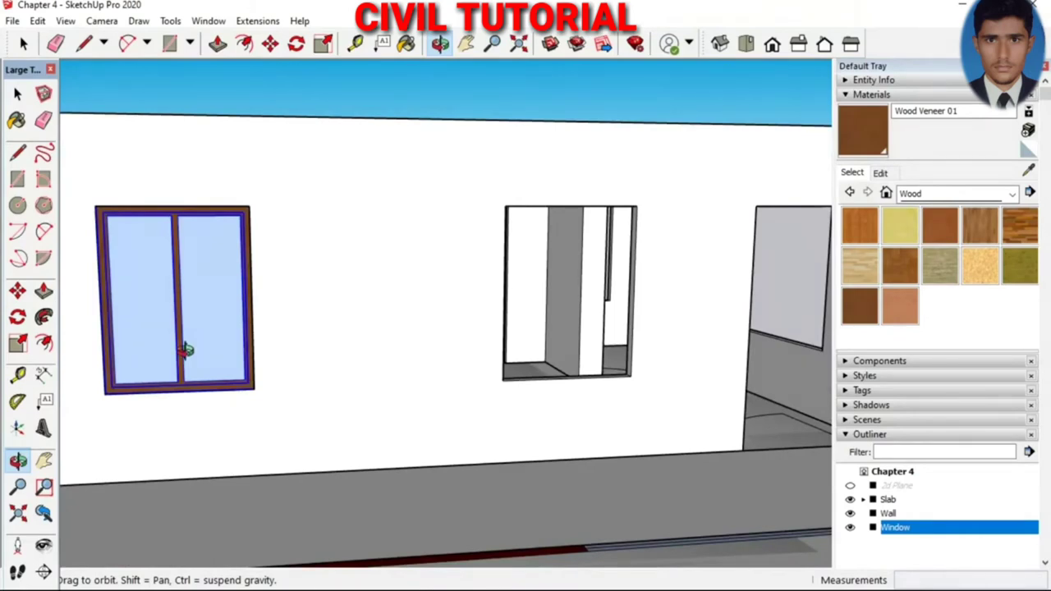
Copy the window from its bottom corner into the middle wall opening
{"action": "key", "text": "m"}
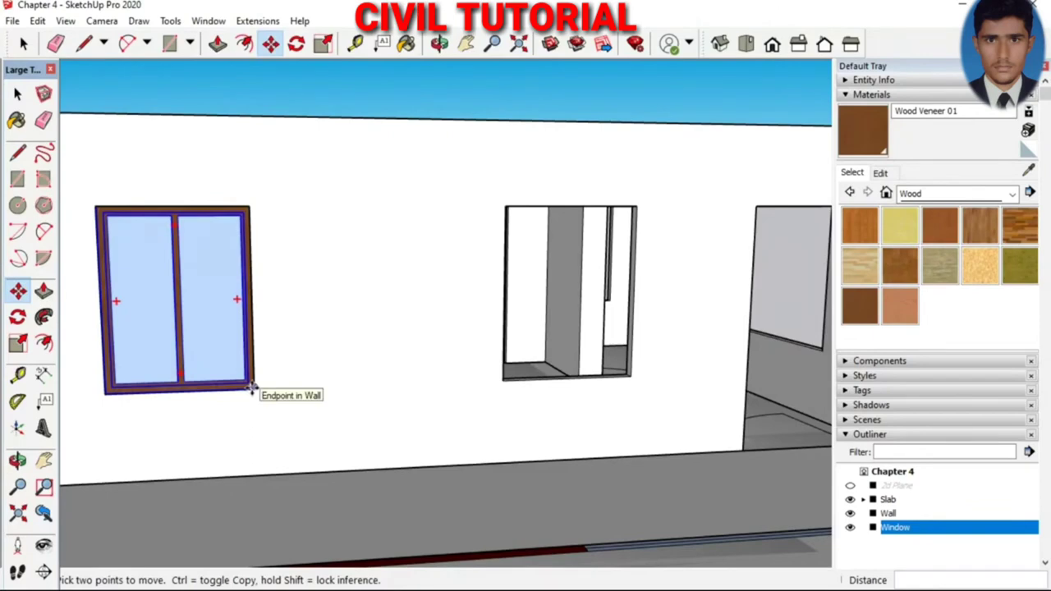
{"action": "key", "text": "ctrl"}
{"action": "left_click", "coordinate": [252, 387]}
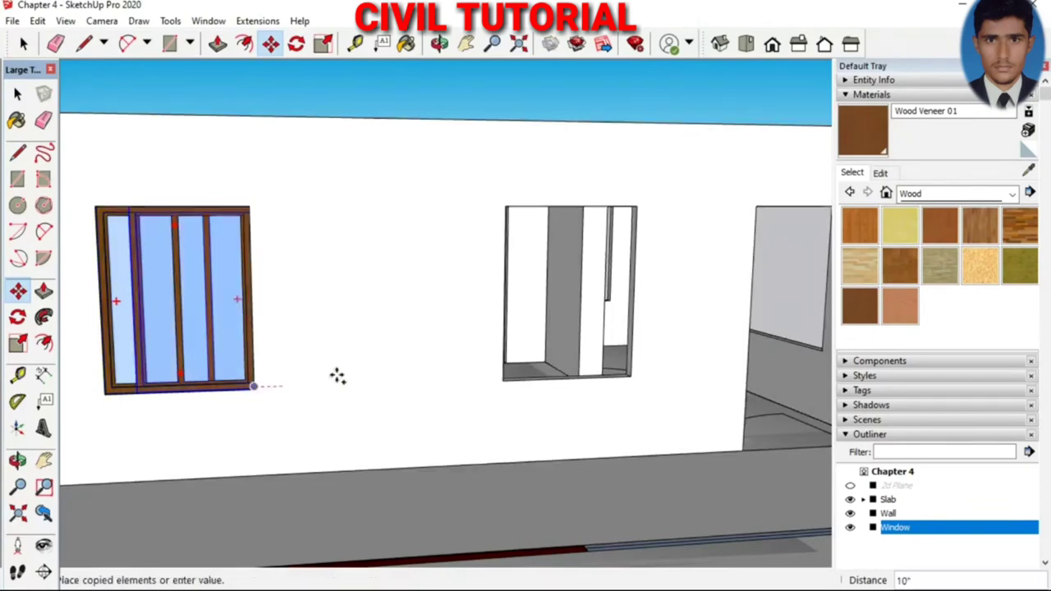
{"action": "left_click", "coordinate": [628, 377]}
{"action": "scroll", "coordinate": [622, 364], "scroll_direction": "up", "scroll_amount": 5}
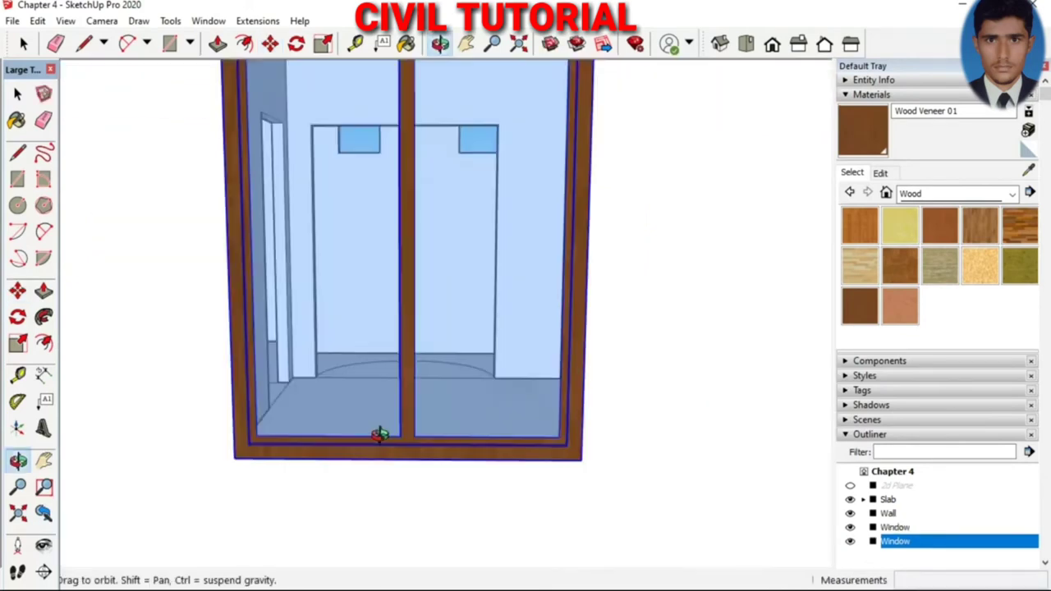
Reposition the copied window flush against the opening's edge and check the whole wall
{"action": "mouse_move", "coordinate": [392, 515]}
{"action": "middle_mouse_down"}
{"action": "mouse_move", "coordinate": [412, 523]}
{"action": "mouse_move", "coordinate": [659, 443]}
{"action": "mouse_move", "coordinate": [708, 410]}
{"action": "middle_mouse_up"}
{"action": "middle_click_drag", "start_coordinate": [331, 444], "coordinate": [326, 461]}
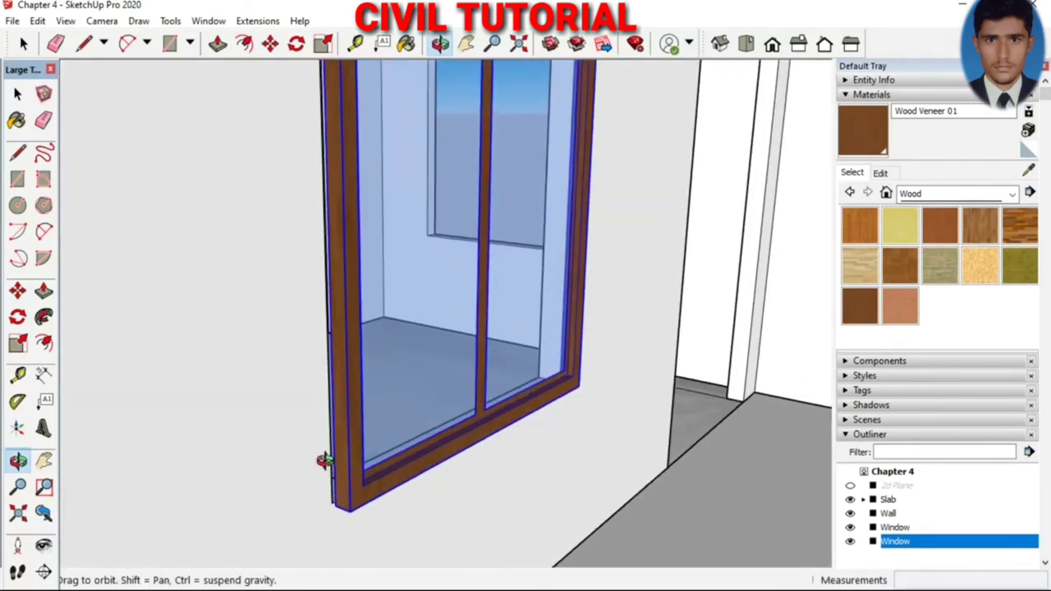
{"action": "middle_click_drag", "start_coordinate": [347, 540], "coordinate": [351, 540]}
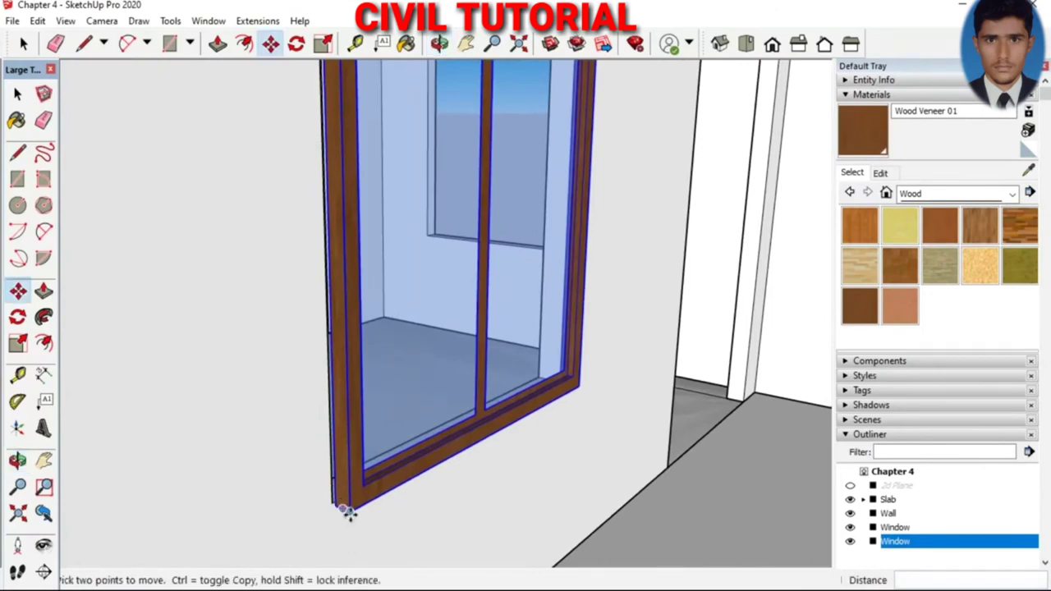
{"action": "left_click", "coordinate": [349, 510]}
{"action": "left_click", "coordinate": [538, 393]}
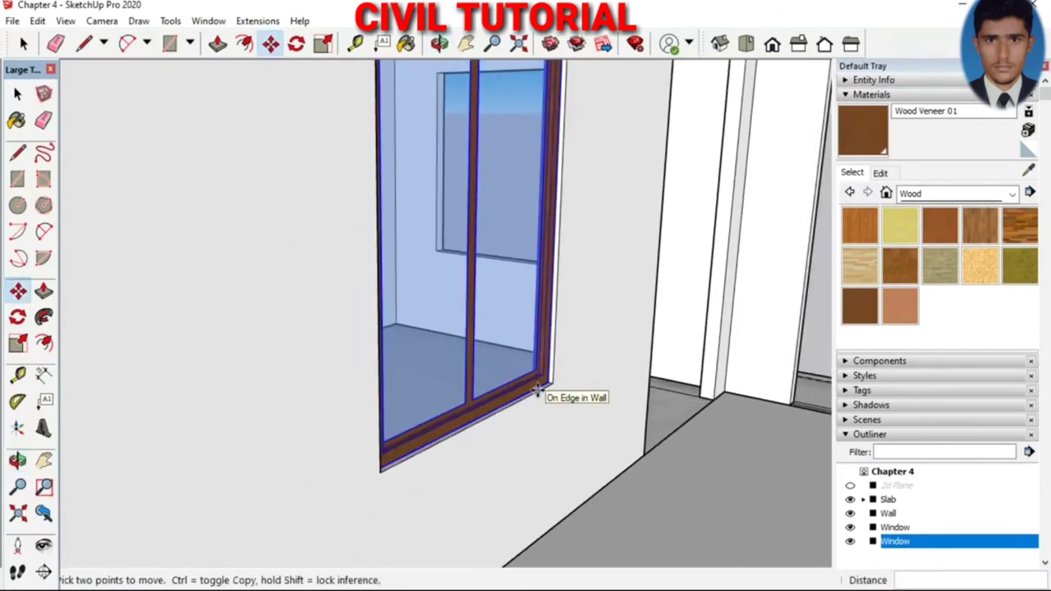
{"action": "scroll", "coordinate": [537, 393], "scroll_direction": "down", "scroll_amount": 3}
{"action": "scroll", "coordinate": [547, 399], "scroll_direction": "down", "scroll_amount": 1}
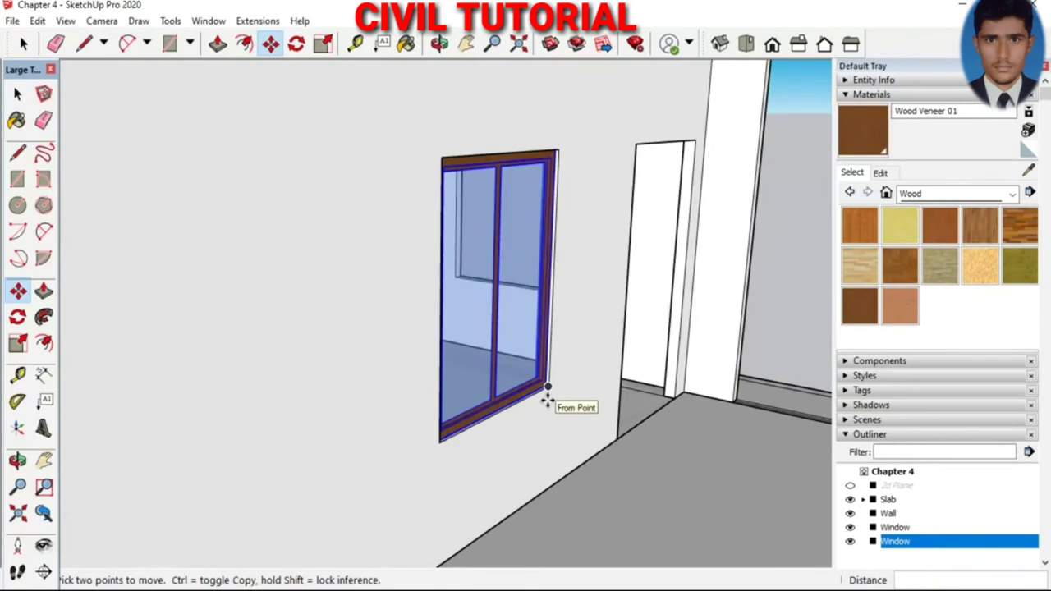
{"action": "mouse_move", "coordinate": [547, 400]}
{"action": "middle_mouse_down"}
{"action": "mouse_move", "coordinate": [555, 418]}
{"action": "mouse_move", "coordinate": [399, 422]}
{"action": "middle_mouse_up"}
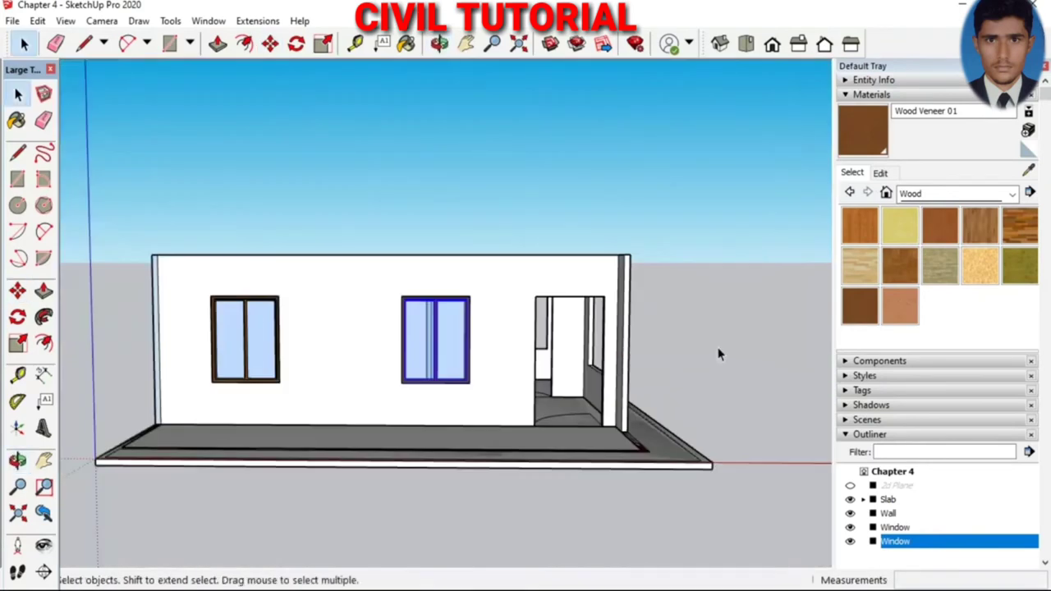
Zoom to a low front view and select the window in the middle opening
{"action": "mouse_move", "coordinate": [512, 367]}
{"action": "middle_mouse_down"}
{"action": "mouse_move", "coordinate": [476, 389]}
{"action": "mouse_move", "coordinate": [389, 403]}
{"action": "mouse_move", "coordinate": [426, 389]}
{"action": "mouse_move", "coordinate": [464, 318]}
{"action": "middle_mouse_up"}
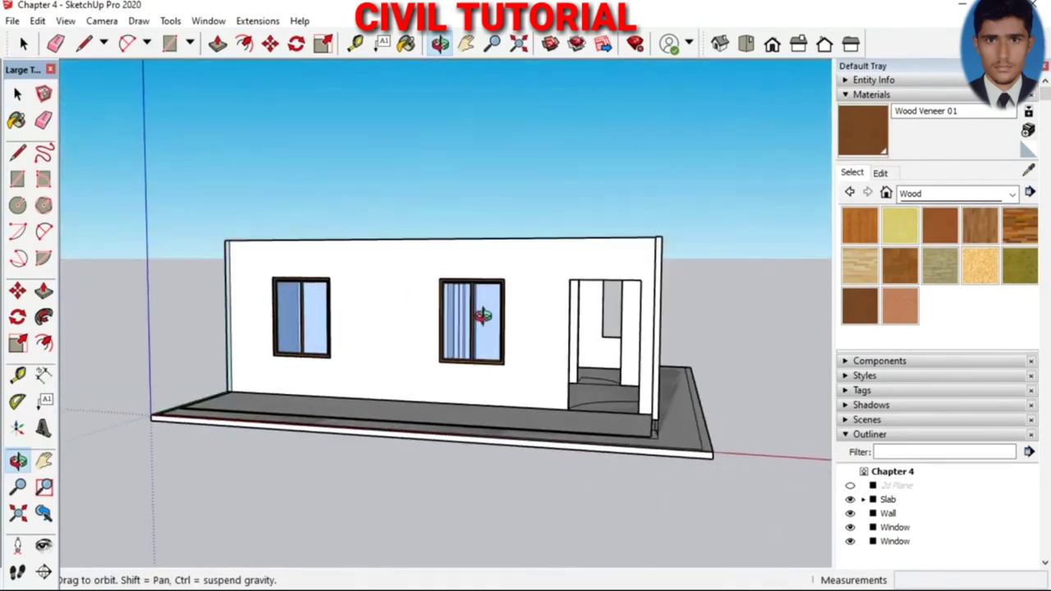
{"action": "scroll", "coordinate": [464, 318], "scroll_direction": "up", "scroll_amount": 2}
{"action": "scroll", "coordinate": [487, 355], "scroll_direction": "up", "scroll_amount": 2}
{"action": "scroll", "coordinate": [486, 356], "scroll_direction": "up", "scroll_amount": 2}
{"action": "scroll", "coordinate": [476, 353], "scroll_direction": "up", "scroll_amount": 2}
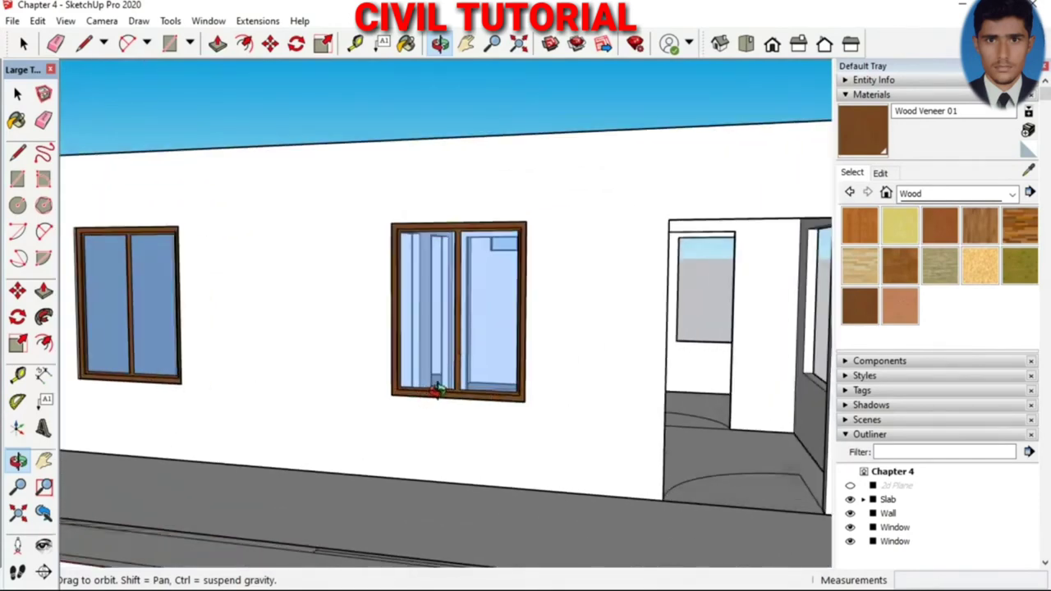
{"action": "key", "text": "space"}
{"action": "left_click", "coordinate": [473, 374]}
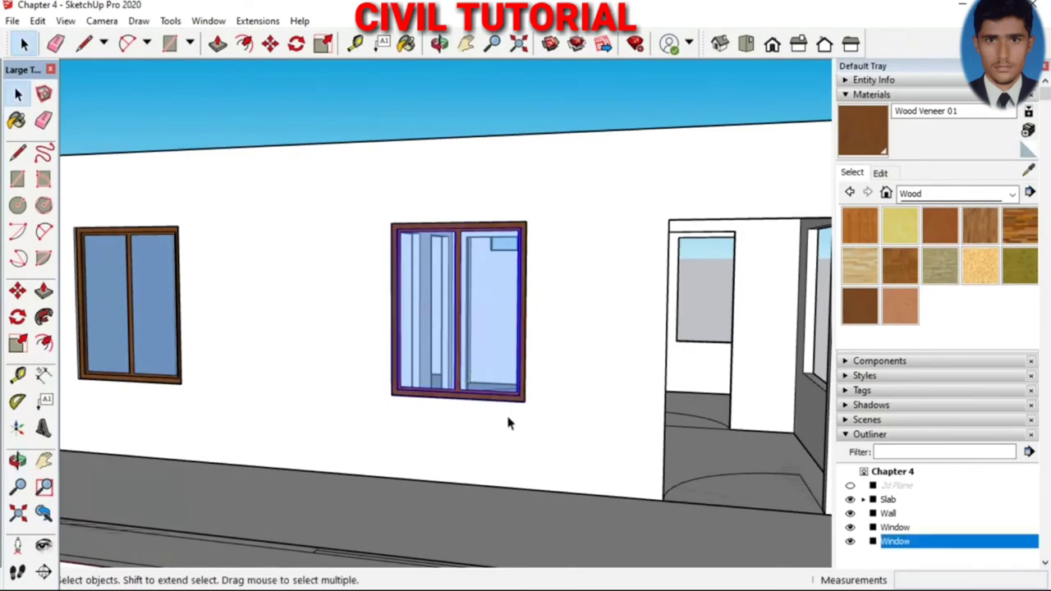
Copy the middle window to the end wall opening and orbit to face that wall
{"action": "key", "text": "m"}
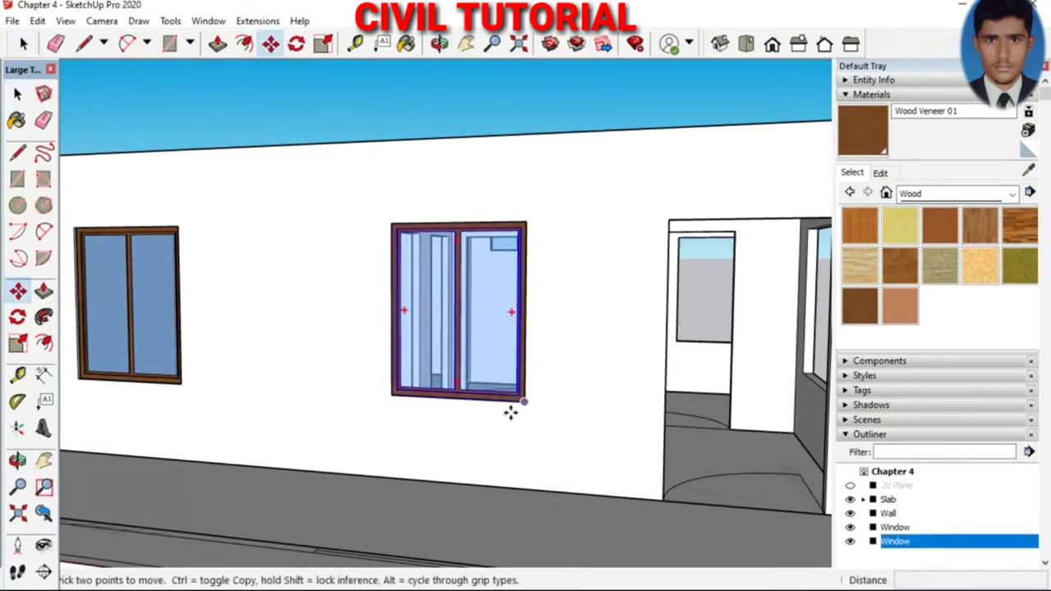
{"action": "left_click", "coordinate": [522, 399]}
{"action": "key", "text": "ctrl"}
{"action": "scroll", "coordinate": [523, 400], "scroll_direction": "down", "scroll_amount": 5}
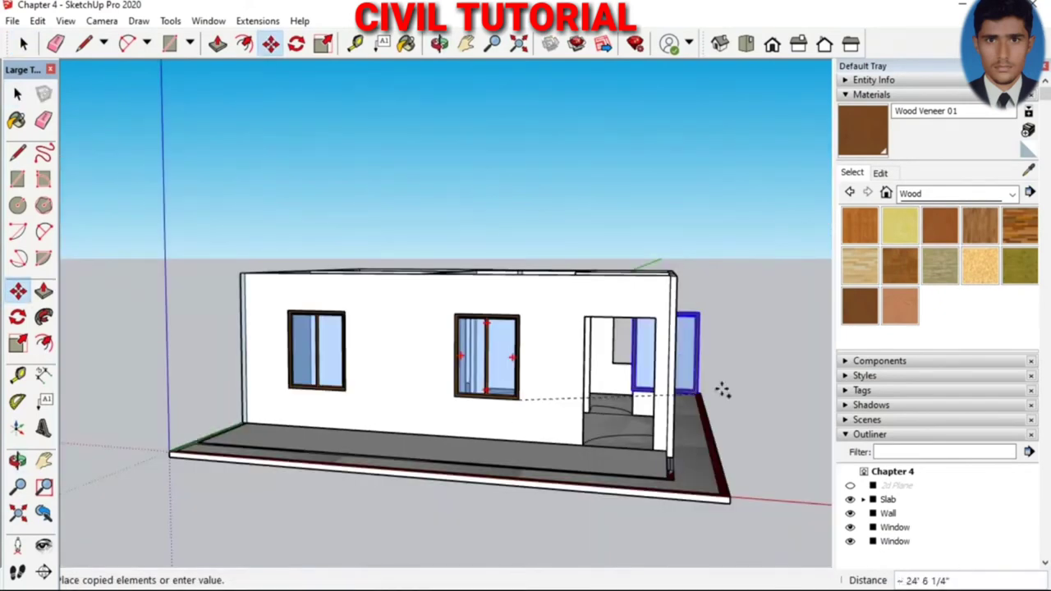
{"action": "left_click", "coordinate": [684, 375]}
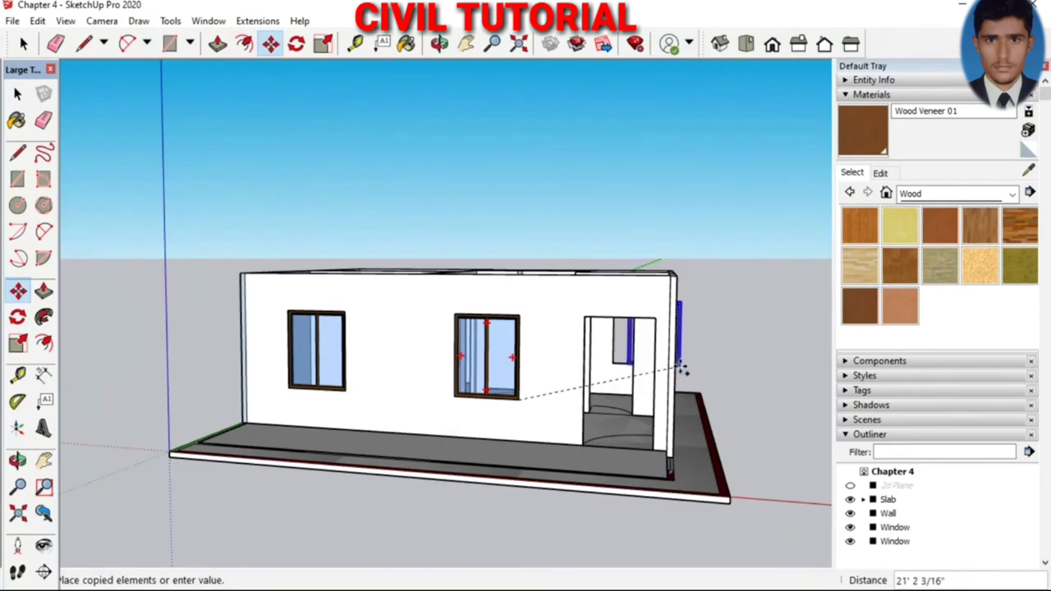
{"action": "key", "text": "o"}
{"action": "left_click_drag", "start_coordinate": [685, 376], "coordinate": [175, 63]}
{"action": "left_click", "coordinate": [297, 44]}
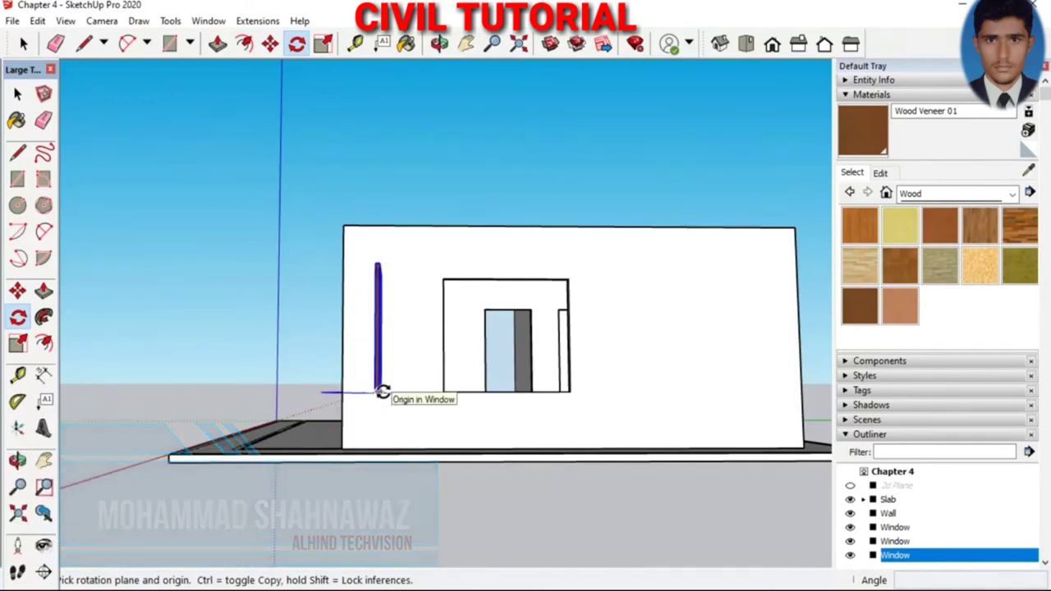
Rotate the copied window 90° about its base to face the end wall opening
{"action": "left_click", "coordinate": [379, 391]}
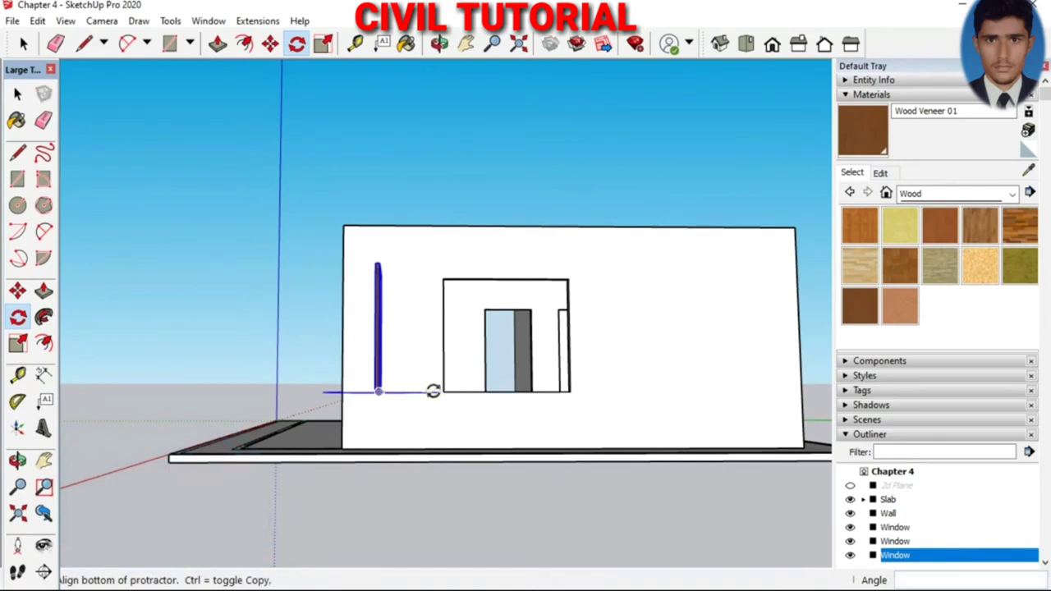
{"action": "left_click", "coordinate": [429, 391]}
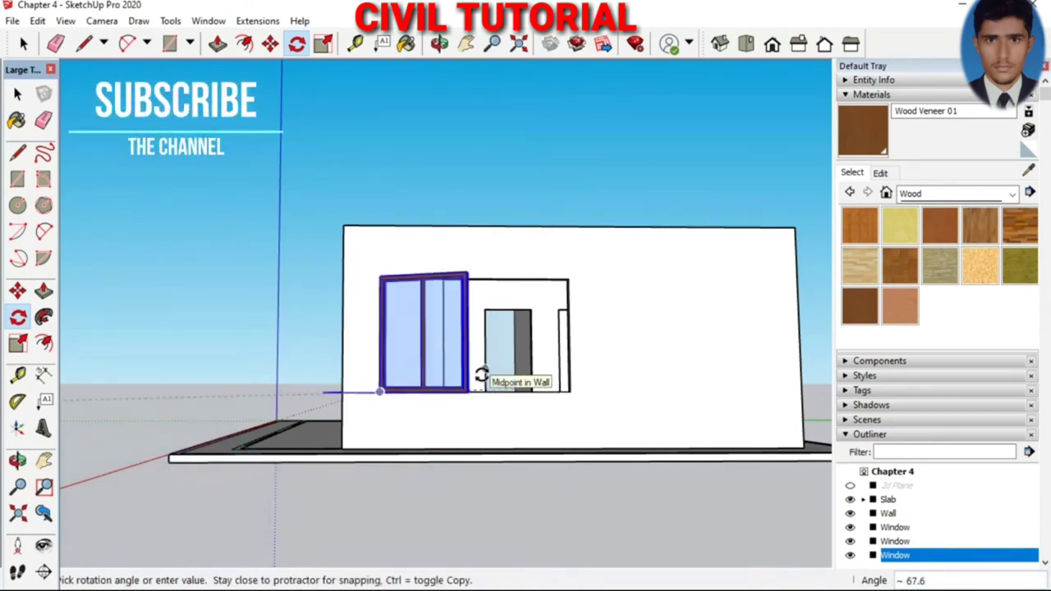
{"action": "type", "text": "90"}
{"action": "left_click", "coordinate": [481, 375]}
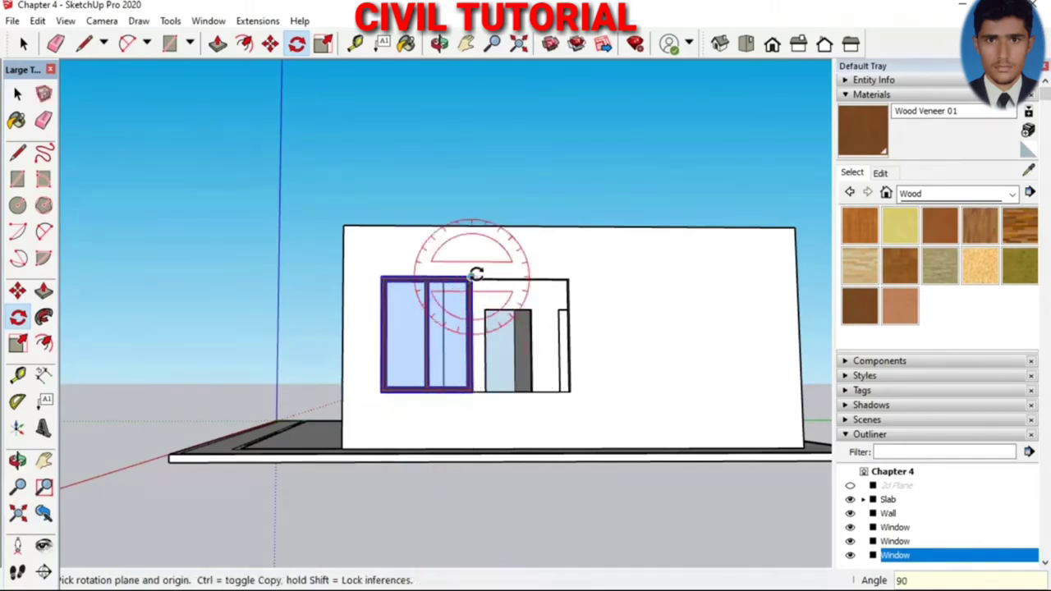
{"action": "scroll", "coordinate": [468, 328], "scroll_direction": "up", "scroll_amount": 1}
{"action": "scroll", "coordinate": [466, 338], "scroll_direction": "up", "scroll_amount": 1}
{"action": "scroll", "coordinate": [466, 338], "scroll_direction": "down", "scroll_amount": 1}
{"action": "scroll", "coordinate": [383, 352], "scroll_direction": "down", "scroll_amount": 1}
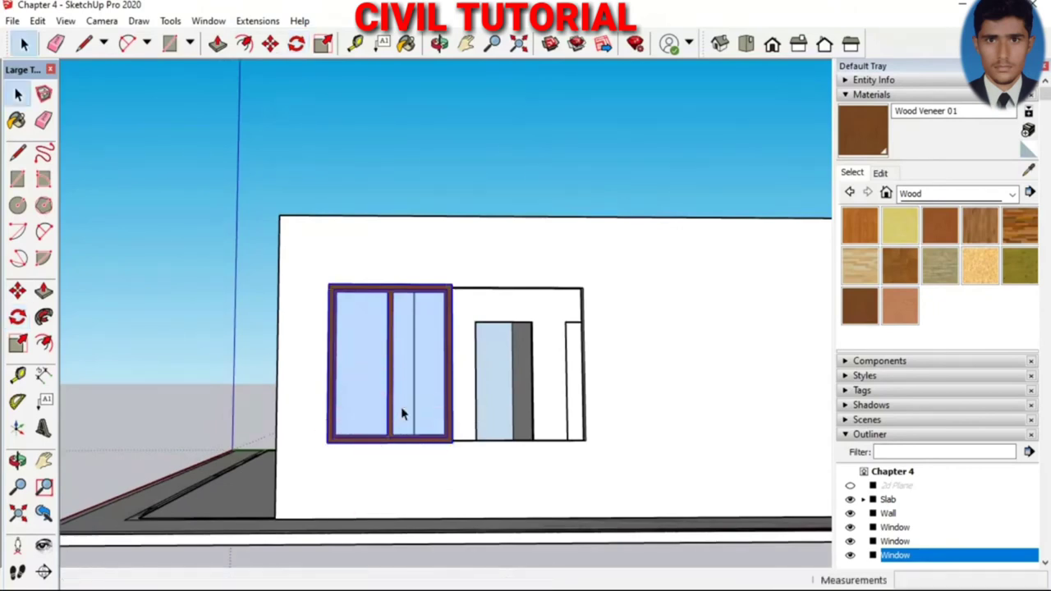
{"action": "middle_click_drag", "start_coordinate": [441, 382], "coordinate": [408, 439]}
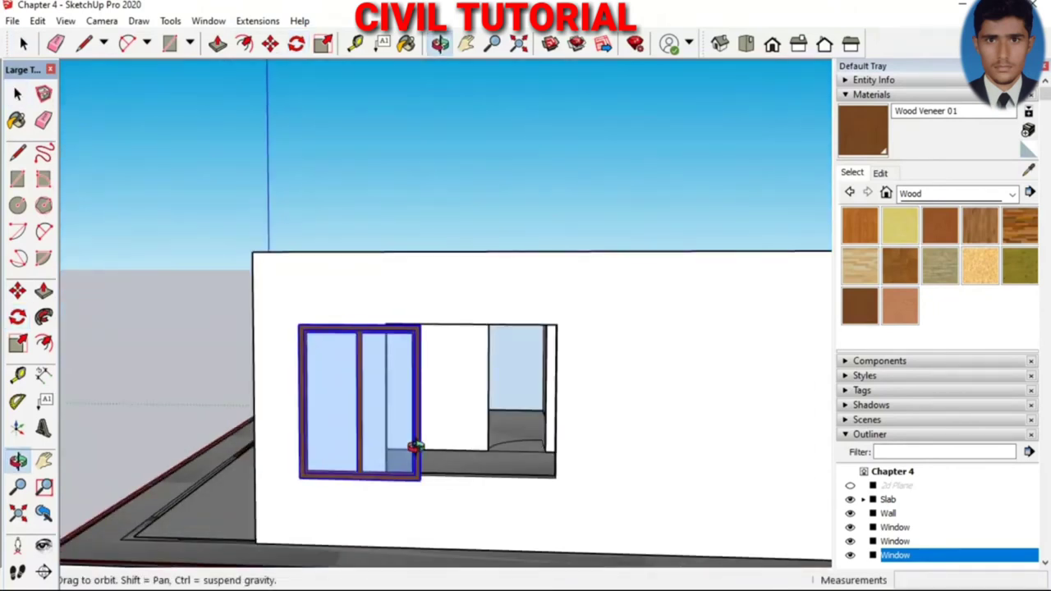
Move the rotated window by its corner into the front-wall opening, then orbit to check its fit
{"action": "key", "text": "m"}
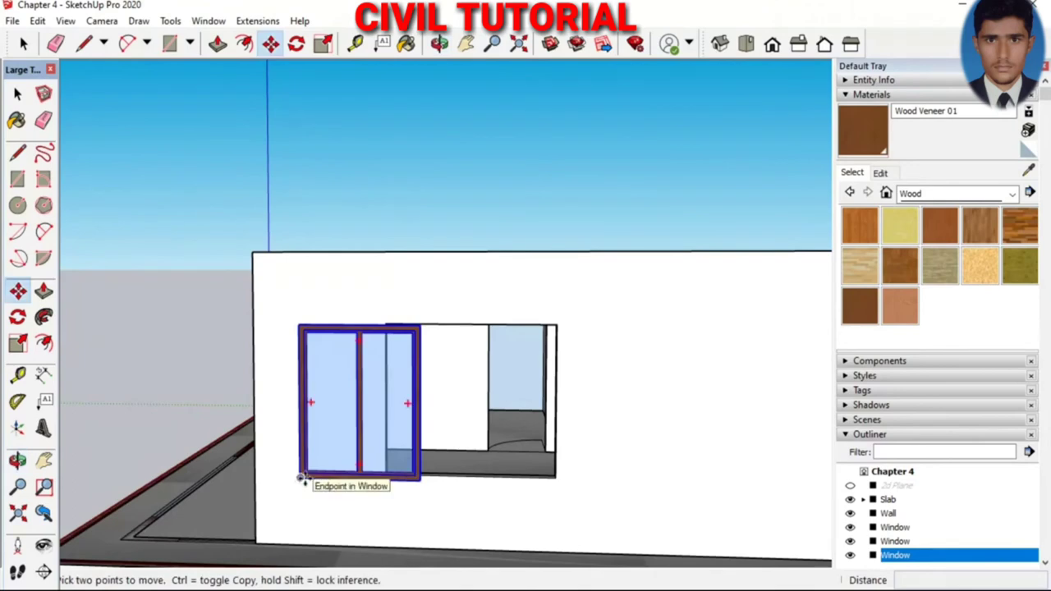
{"action": "left_click", "coordinate": [302, 479]}
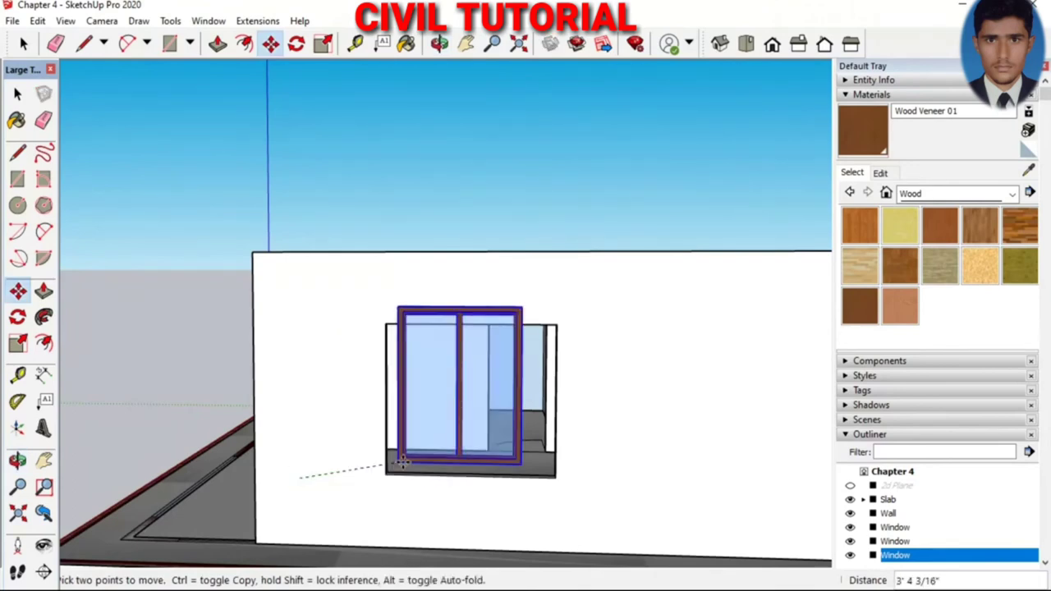
{"action": "scroll", "coordinate": [398, 475], "scroll_direction": "up", "scroll_amount": 3}
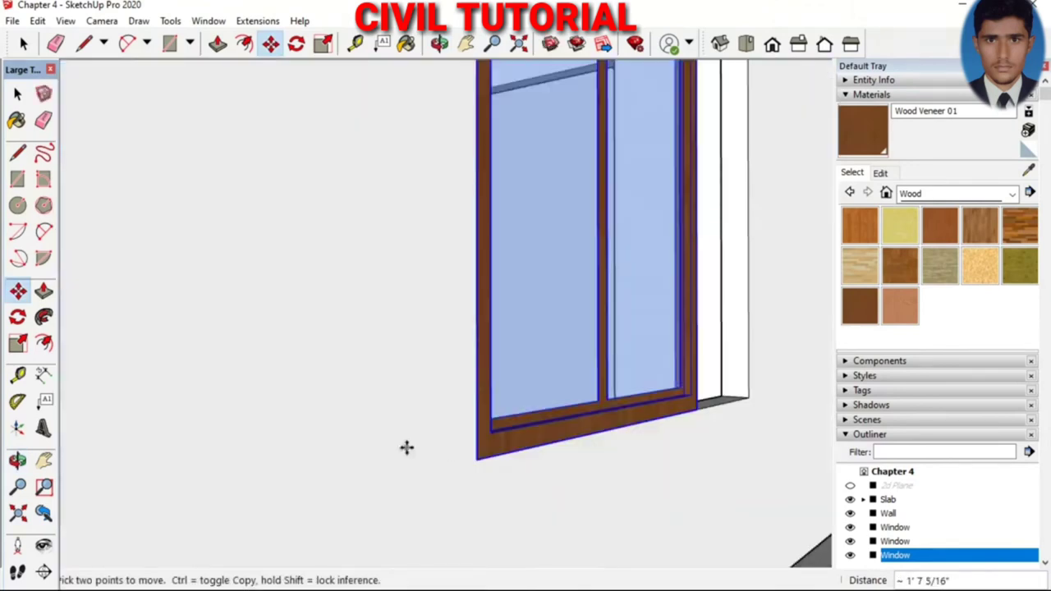
{"action": "key", "text": "o"}
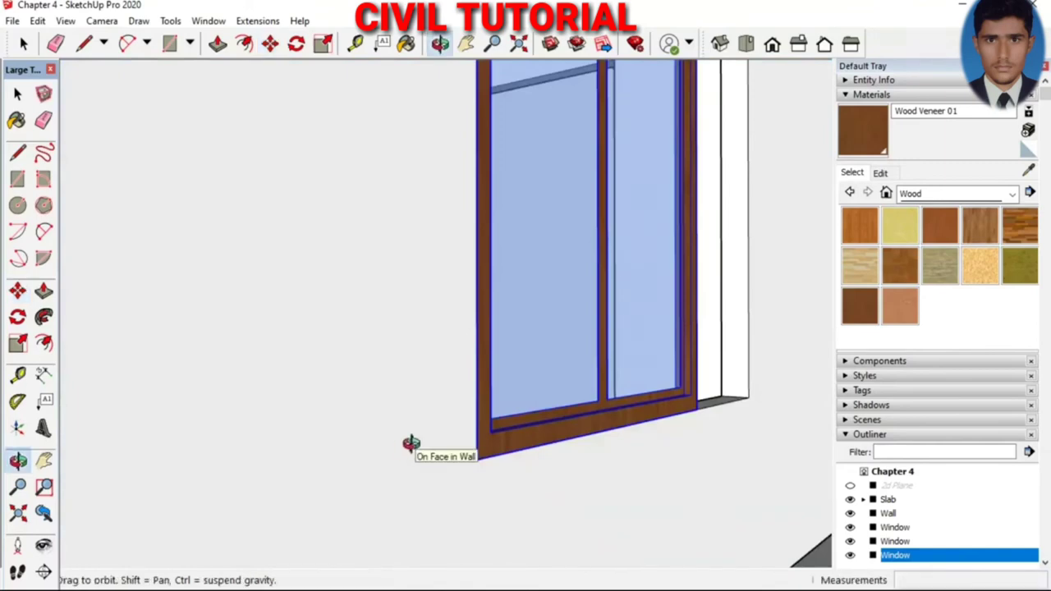
{"action": "mouse_move", "coordinate": [436, 415]}
{"action": "left_mouse_down"}
{"action": "mouse_move", "coordinate": [380, 454]}
{"action": "mouse_move", "coordinate": [293, 456]}
{"action": "left_mouse_up"}
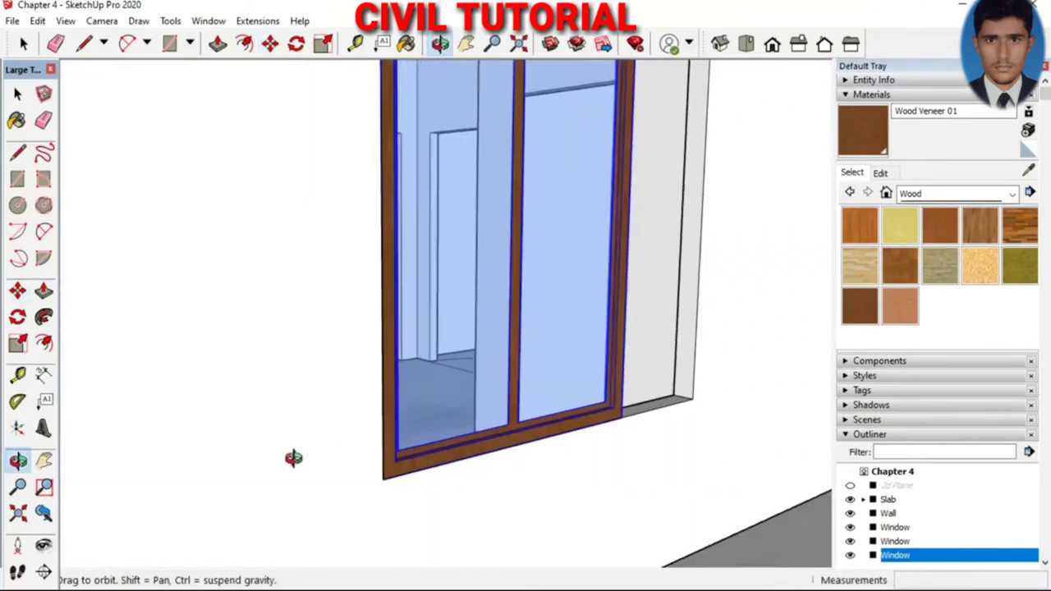
{"action": "mouse_move", "coordinate": [333, 387]}
{"action": "left_mouse_down"}
{"action": "mouse_move", "coordinate": [281, 441]}
{"action": "mouse_move", "coordinate": [534, 393]}
{"action": "left_mouse_up"}
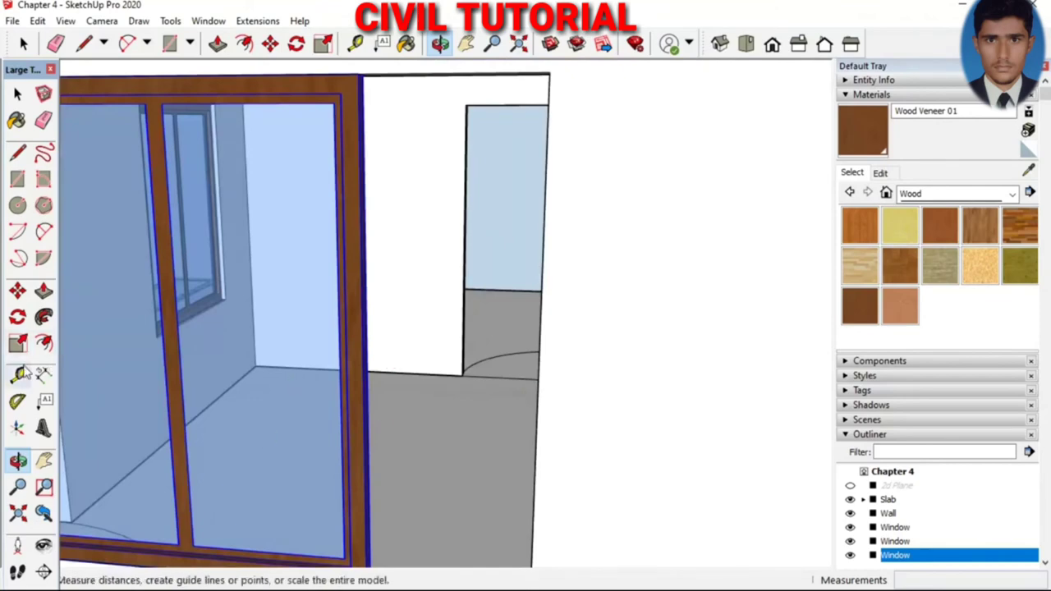
Start resizing the window, then zoom and orbit to inspect the frame against the opening
{"action": "left_click", "coordinate": [17, 344]}
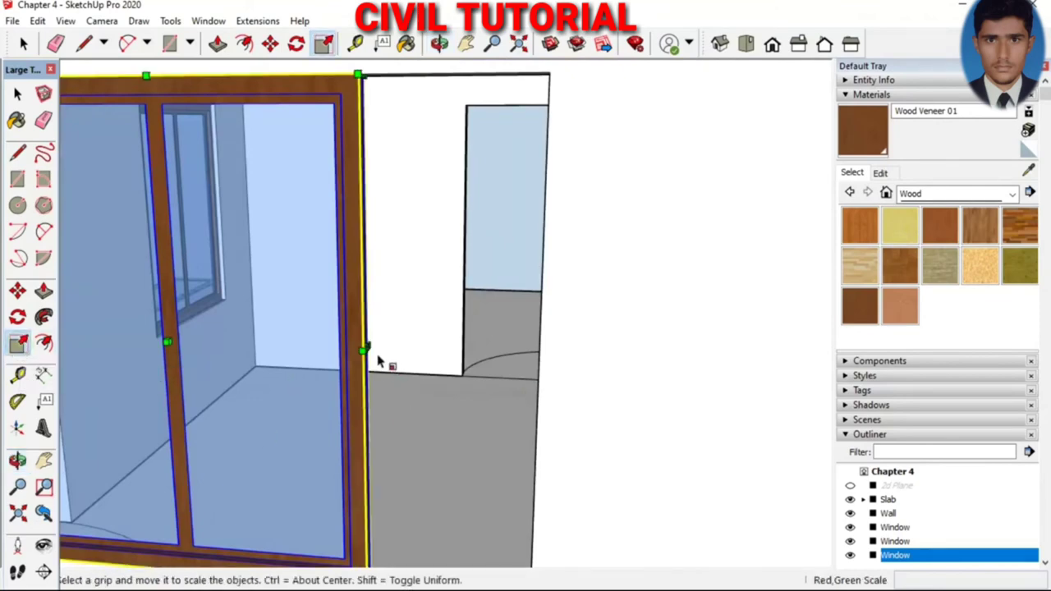
{"action": "scroll", "coordinate": [378, 361], "scroll_direction": "down", "scroll_amount": 5}
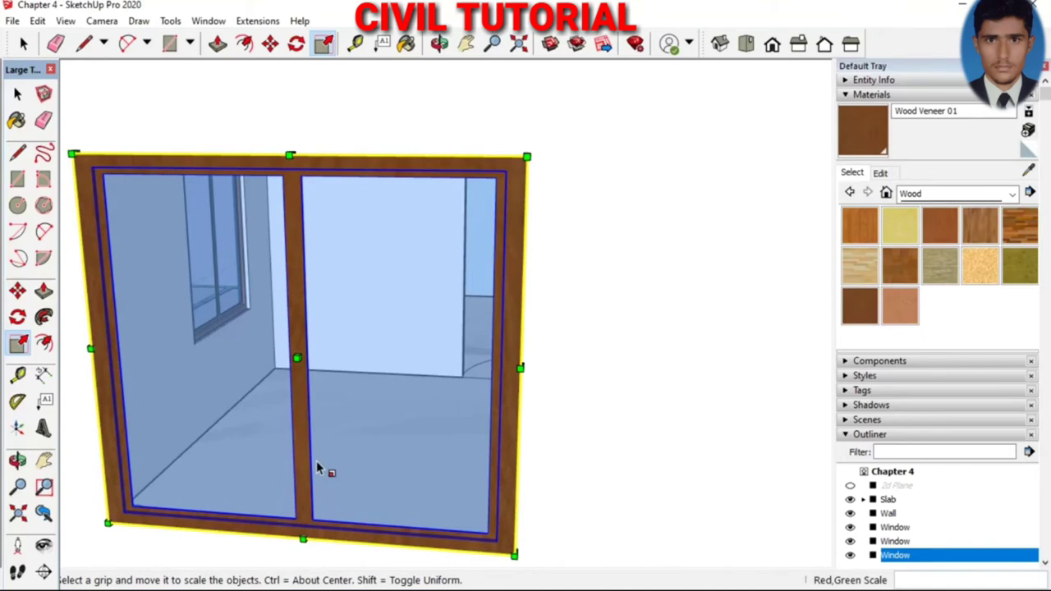
{"action": "key", "text": "o"}
{"action": "scroll", "coordinate": [610, 422], "scroll_direction": "down", "scroll_amount": 3}
{"action": "scroll", "coordinate": [597, 477], "scroll_direction": "down", "scroll_amount": 1}
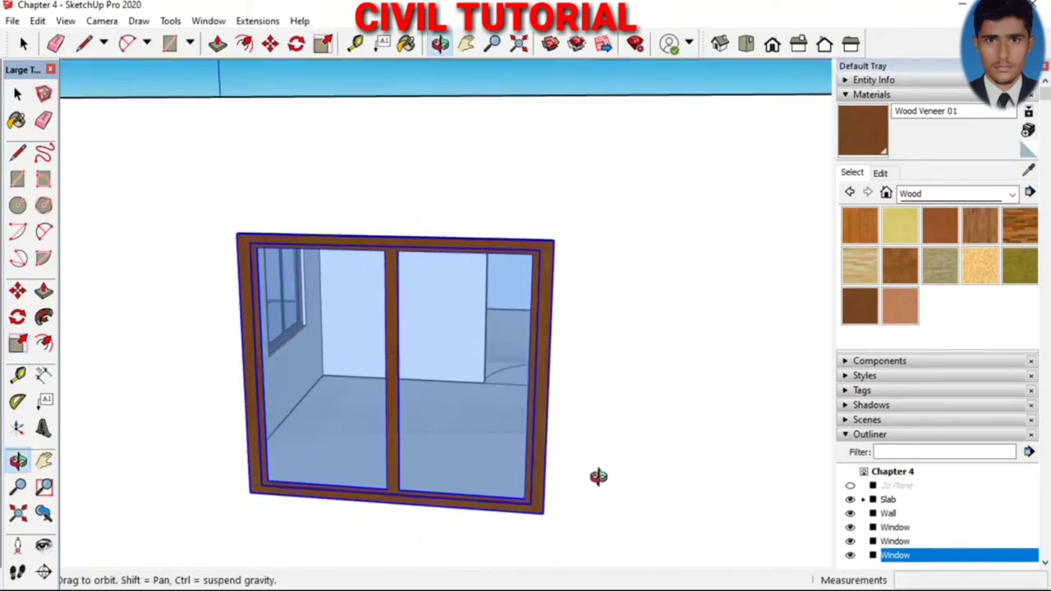
{"action": "scroll", "coordinate": [212, 462], "scroll_direction": "up", "scroll_amount": 5}
{"action": "scroll", "coordinate": [211, 462], "scroll_direction": "up", "scroll_amount": 1}
{"action": "scroll", "coordinate": [209, 468], "scroll_direction": "up", "scroll_amount": 1}
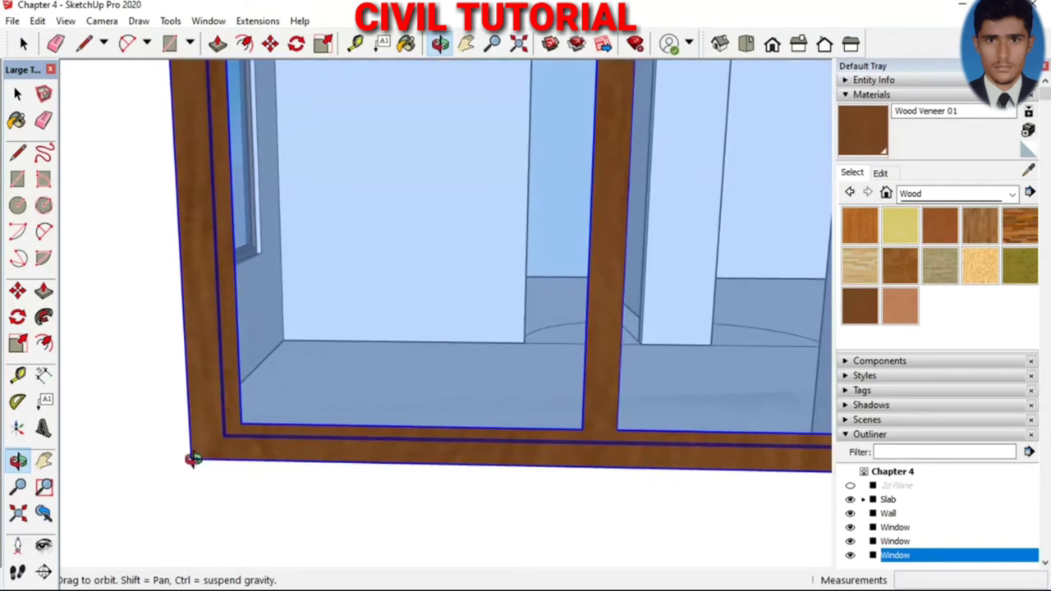
Adjust the window's position with Move and zoom out to confirm it sits snugly in the opening
{"action": "key", "text": "m"}
{"action": "scroll", "coordinate": [202, 435], "scroll_direction": "up", "scroll_amount": 2}
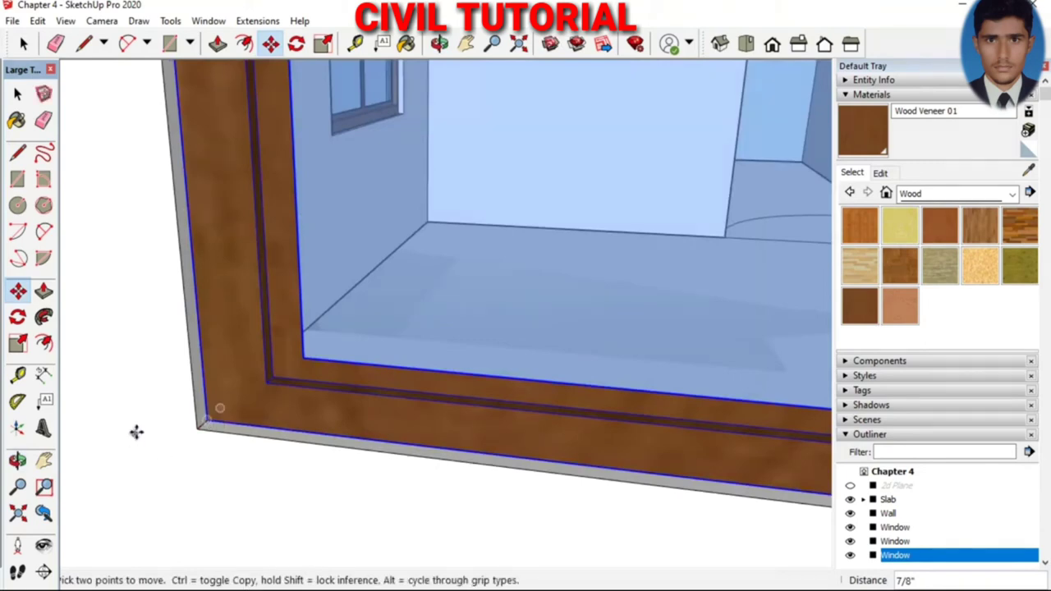
{"action": "scroll", "coordinate": [128, 434], "scroll_direction": "down", "scroll_amount": 2}
{"action": "scroll", "coordinate": [124, 438], "scroll_direction": "down", "scroll_amount": 1}
{"action": "scroll", "coordinate": [124, 438], "scroll_direction": "down", "scroll_amount": 2}
{"action": "scroll", "coordinate": [124, 436], "scroll_direction": "down", "scroll_amount": 2}
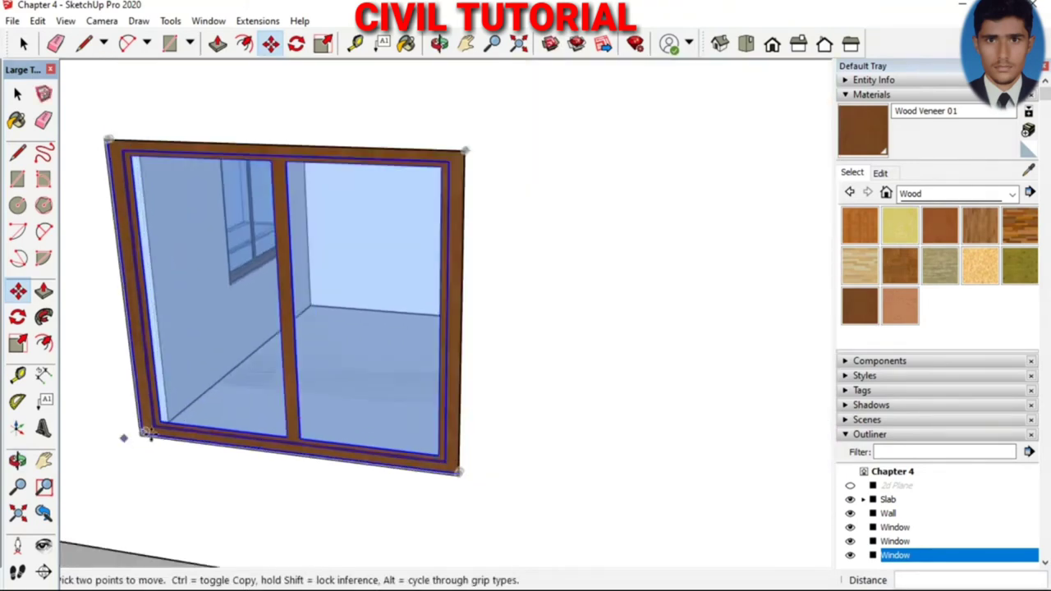
{"action": "scroll", "coordinate": [133, 429], "scroll_direction": "down", "scroll_amount": 2}
{"action": "scroll", "coordinate": [165, 436], "scroll_direction": "down", "scroll_amount": 1}
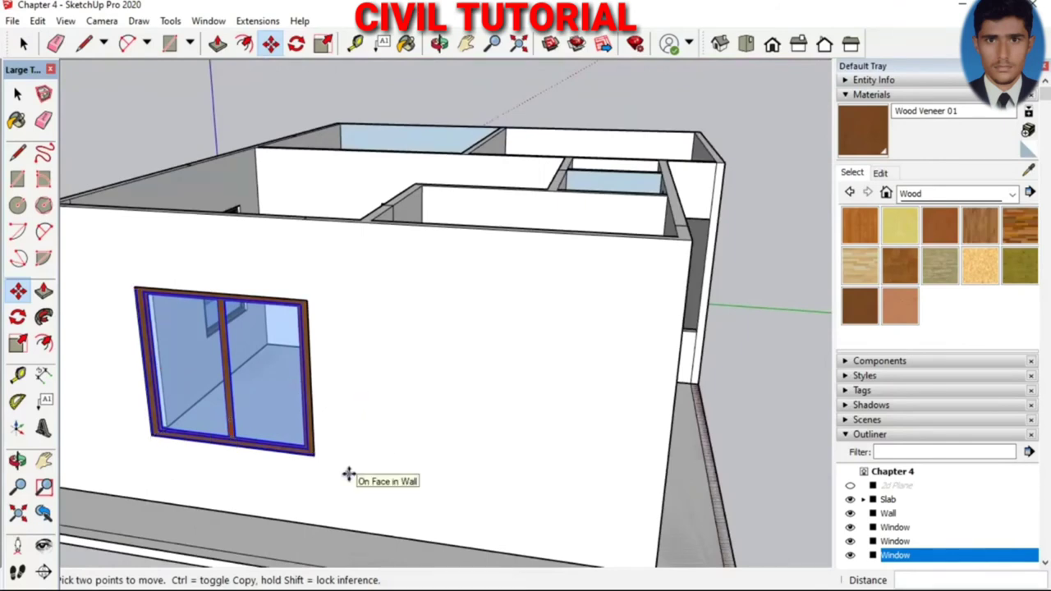
Copy the middle front window and place the copy in the back wall opening
{"action": "middle_click_drag", "start_coordinate": [349, 474], "coordinate": [353, 317]}
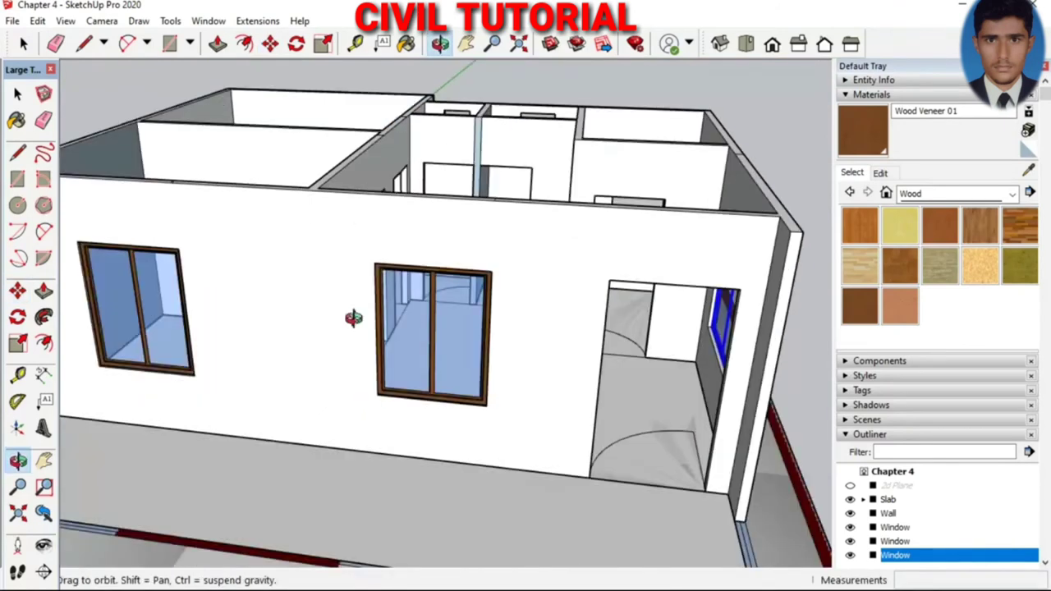
{"action": "left_click", "coordinate": [471, 376]}
{"action": "key", "text": "m"}
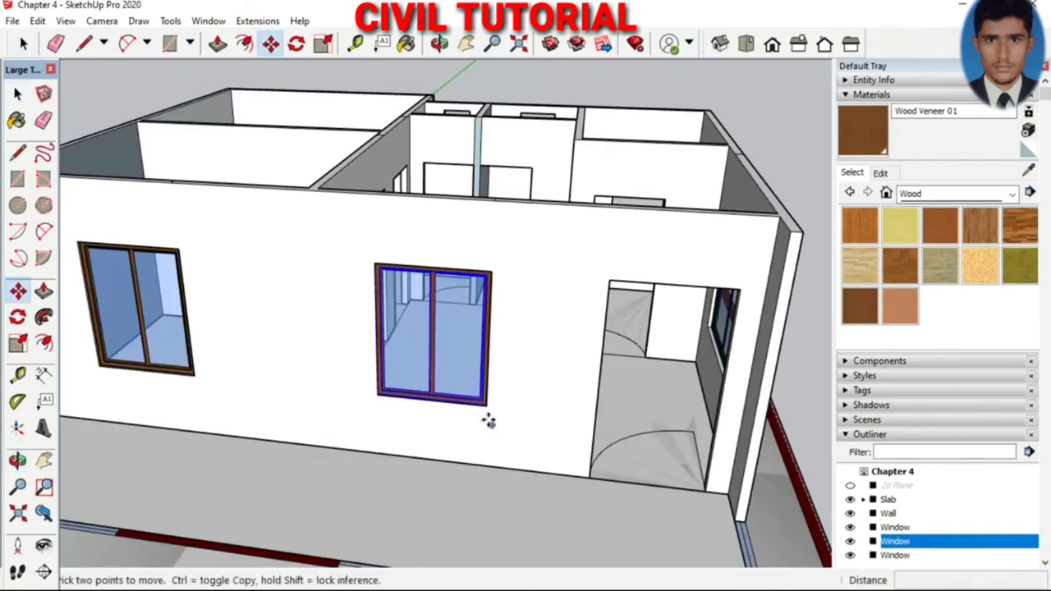
{"action": "left_click", "coordinate": [485, 406]}
{"action": "key", "text": "ctrl"}
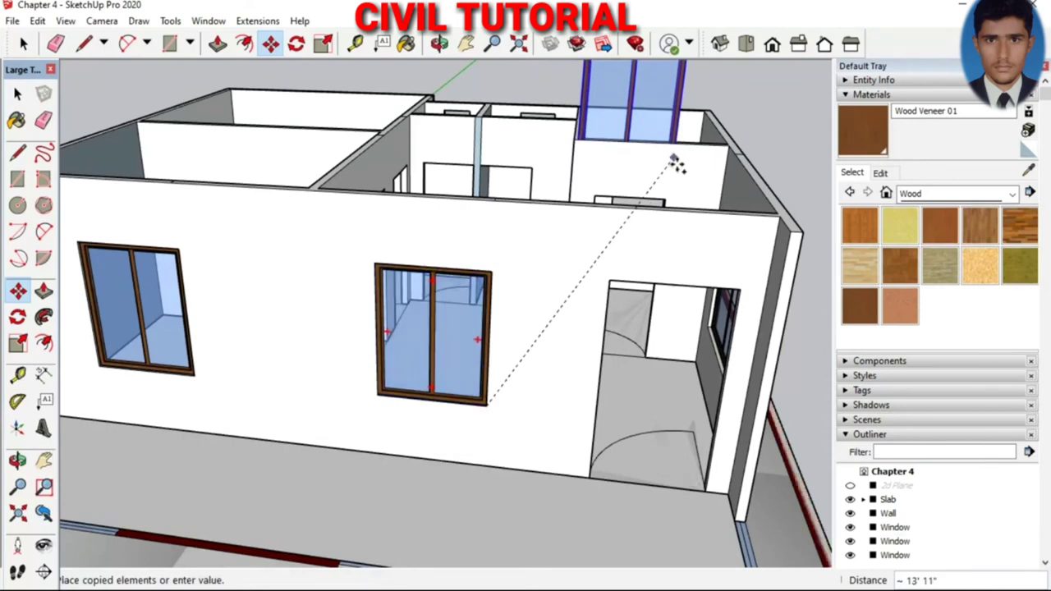
{"action": "left_click", "coordinate": [669, 108]}
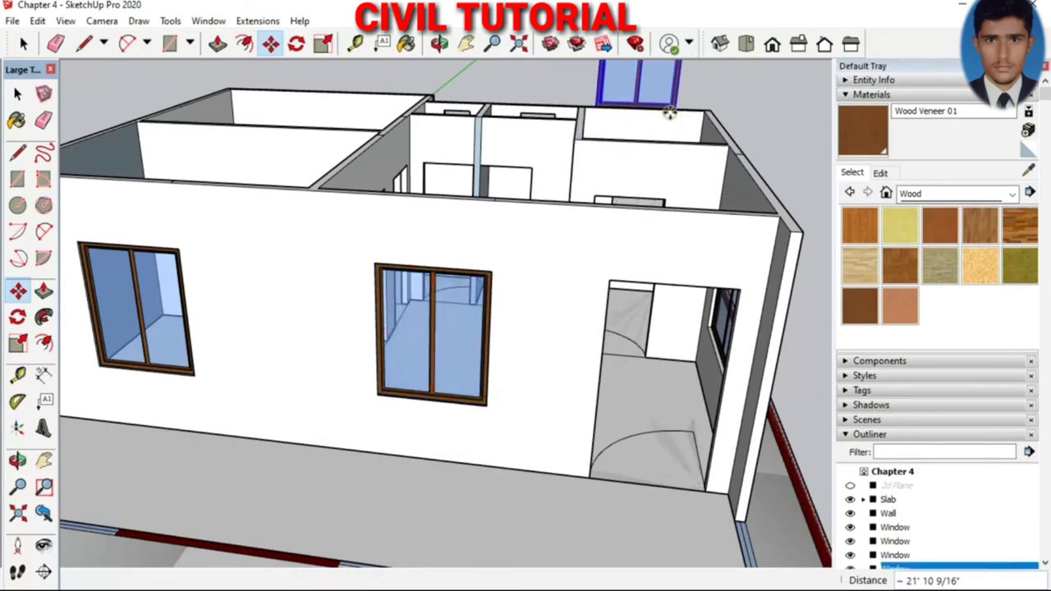
Orbit around the house to bring the front wall and left window into view
{"action": "middle_click_drag", "start_coordinate": [670, 108], "coordinate": [425, 243]}
{"action": "mouse_move", "coordinate": [425, 243]}
{"action": "left_mouse_down"}
{"action": "mouse_move", "coordinate": [392, 241]}
{"action": "mouse_move", "coordinate": [402, 220]}
{"action": "mouse_move", "coordinate": [377, 209]}
{"action": "mouse_move", "coordinate": [286, 359]}
{"action": "left_mouse_up"}
{"action": "left_click_drag", "start_coordinate": [368, 359], "coordinate": [296, 358]}
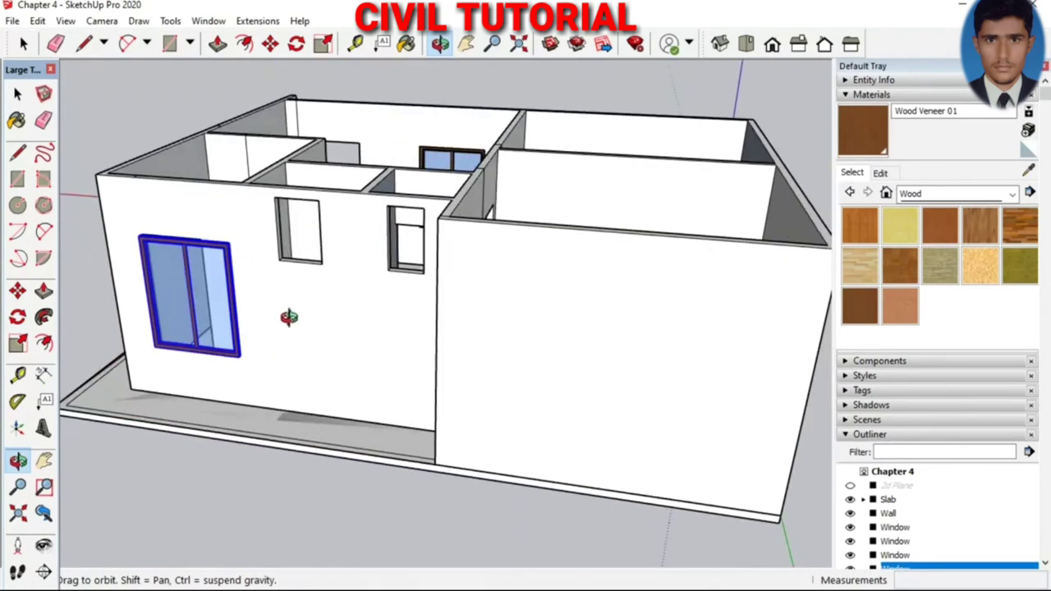
Scale the selected window to 0.68 of its width
{"action": "scroll", "coordinate": [133, 279], "scroll_direction": "up", "scroll_amount": 1}
{"action": "scroll", "coordinate": [133, 279], "scroll_direction": "up", "scroll_amount": 3}
{"action": "scroll", "coordinate": [185, 283], "scroll_direction": "up", "scroll_amount": 2}
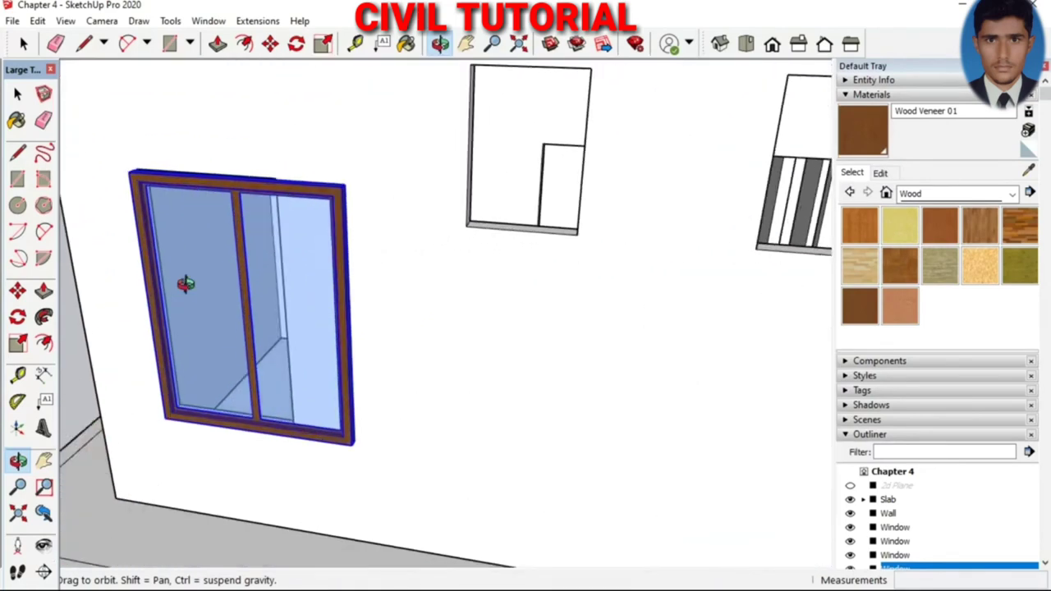
{"action": "key", "text": "s"}
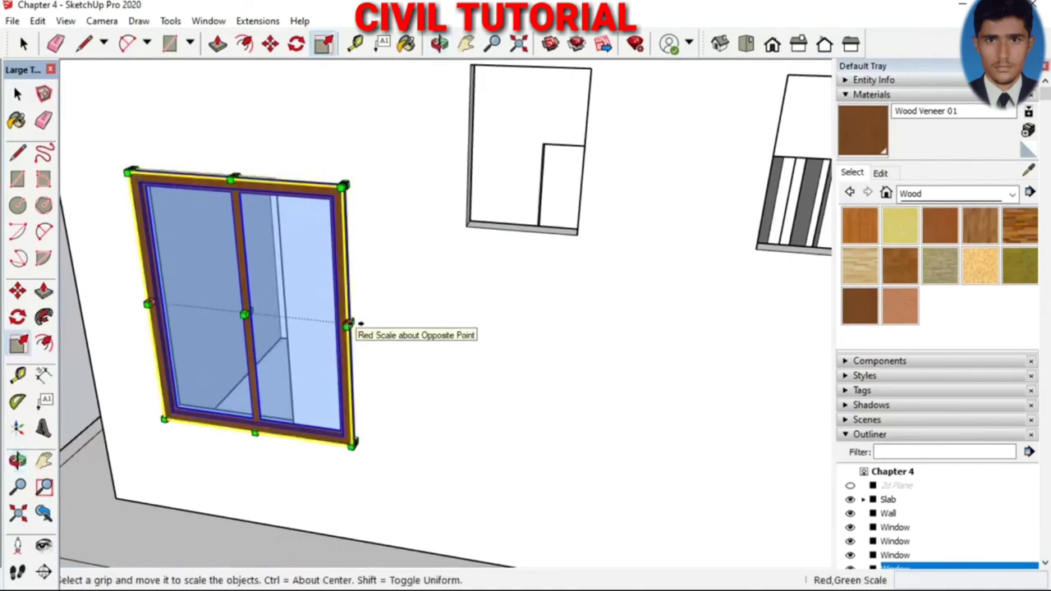
{"action": "left_click_drag", "start_coordinate": [352, 327], "coordinate": [283, 315]}
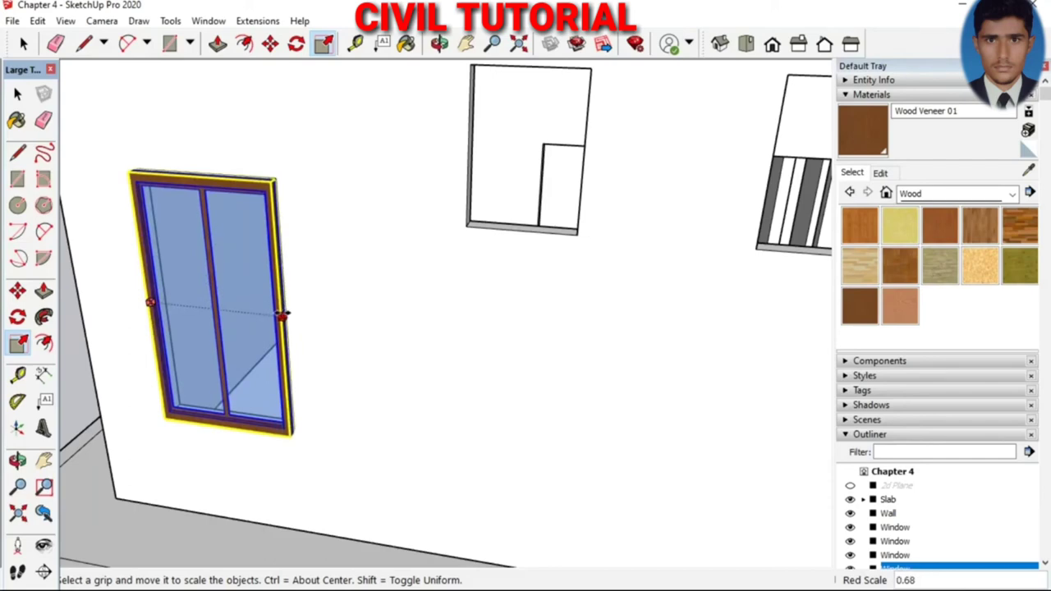
Move the narrowed window into the narrow wall opening and orbit to view the fit
{"action": "key", "text": "m"}
{"action": "scroll", "coordinate": [296, 429], "scroll_direction": "up", "scroll_amount": 5}
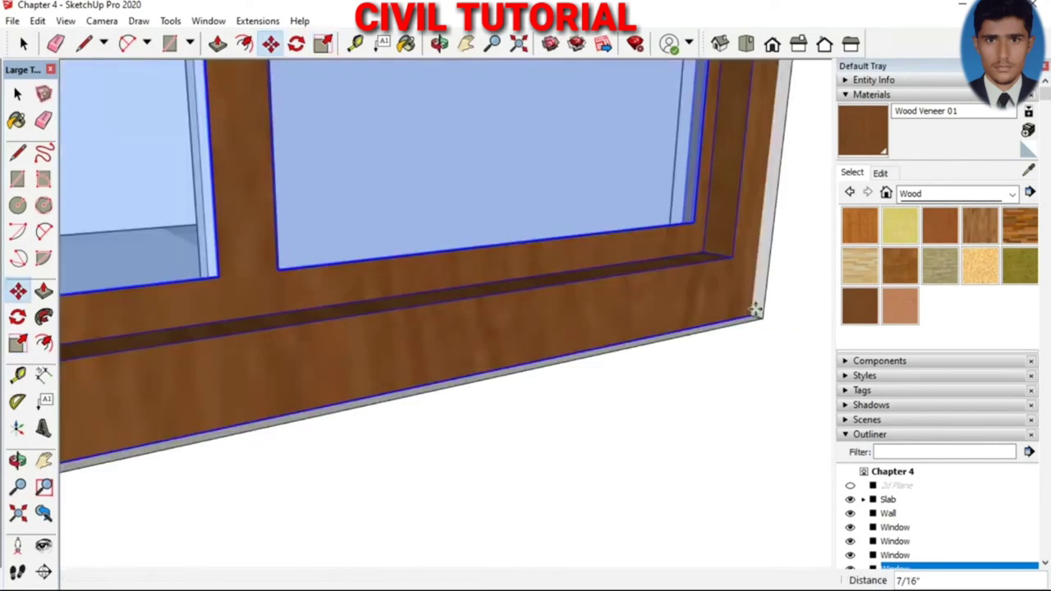
{"action": "scroll", "coordinate": [640, 385], "scroll_direction": "down", "scroll_amount": 3}
{"action": "scroll", "coordinate": [595, 410], "scroll_direction": "down", "scroll_amount": 3}
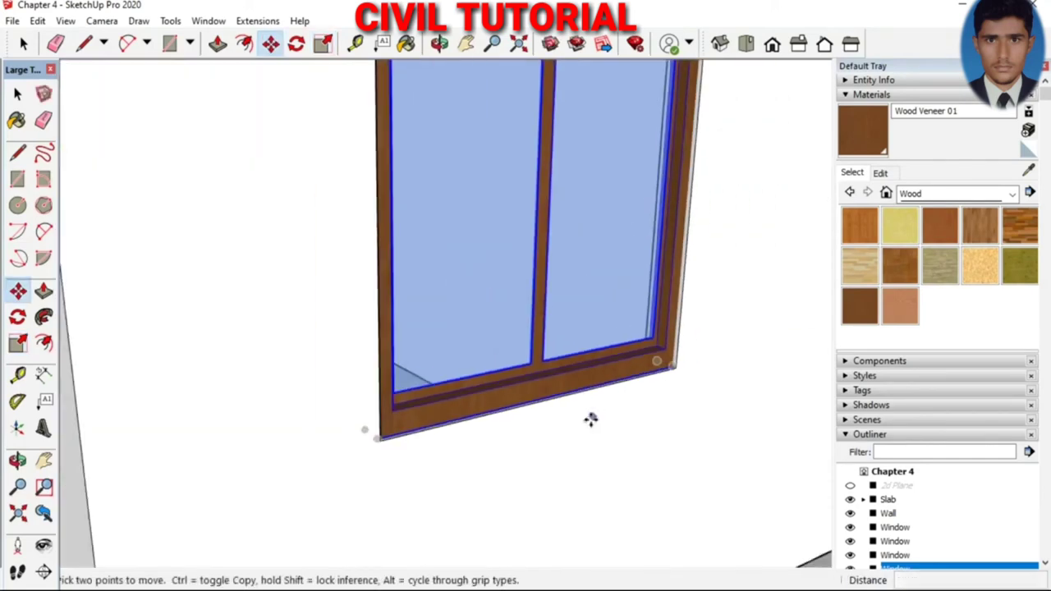
{"action": "scroll", "coordinate": [589, 420], "scroll_direction": "down", "scroll_amount": 2}
{"action": "scroll", "coordinate": [589, 427], "scroll_direction": "down", "scroll_amount": 2}
{"action": "scroll", "coordinate": [589, 427], "scroll_direction": "down", "scroll_amount": 3}
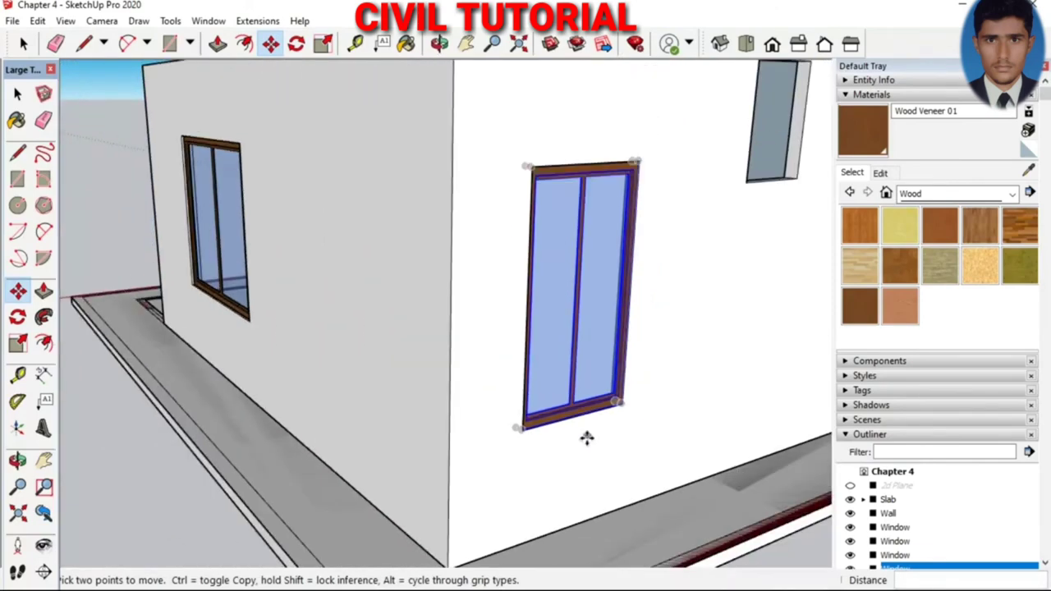
{"action": "mouse_move", "coordinate": [588, 436]}
{"action": "middle_mouse_down"}
{"action": "mouse_move", "coordinate": [617, 368]}
{"action": "mouse_move", "coordinate": [550, 354]}
{"action": "mouse_move", "coordinate": [520, 537]}
{"action": "mouse_move", "coordinate": [523, 403]}
{"action": "mouse_move", "coordinate": [500, 463]}
{"action": "mouse_move", "coordinate": [417, 427]}
{"action": "mouse_move", "coordinate": [399, 399]}
{"action": "mouse_move", "coordinate": [314, 516]}
{"action": "middle_mouse_up"}
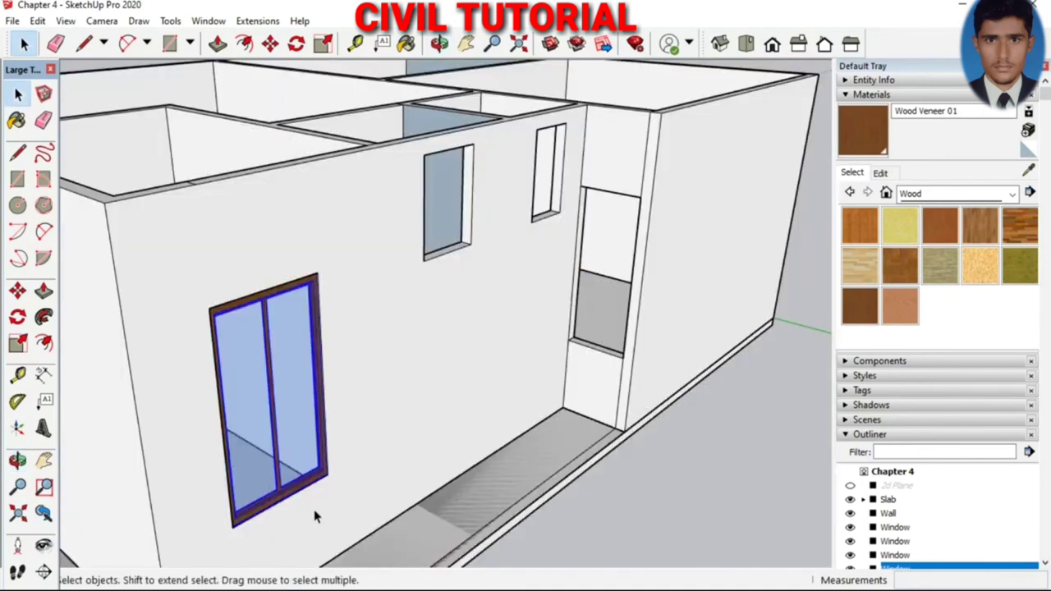
Rotate the window 90° to match the perpendicular wall and move it to that opening's edge
{"action": "key", "text": "m"}
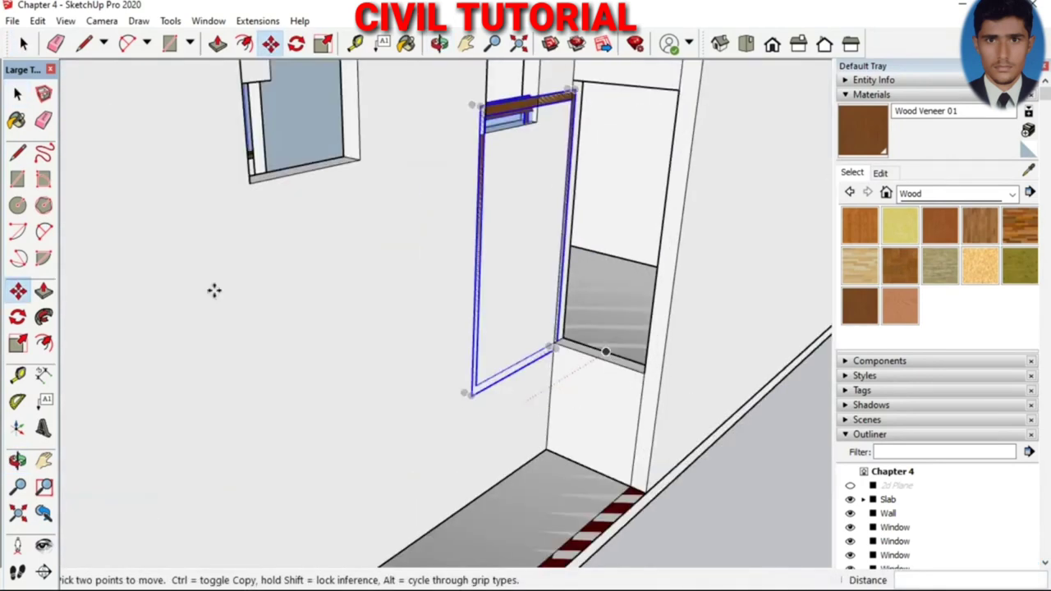
{"action": "left_click", "coordinate": [297, 45]}
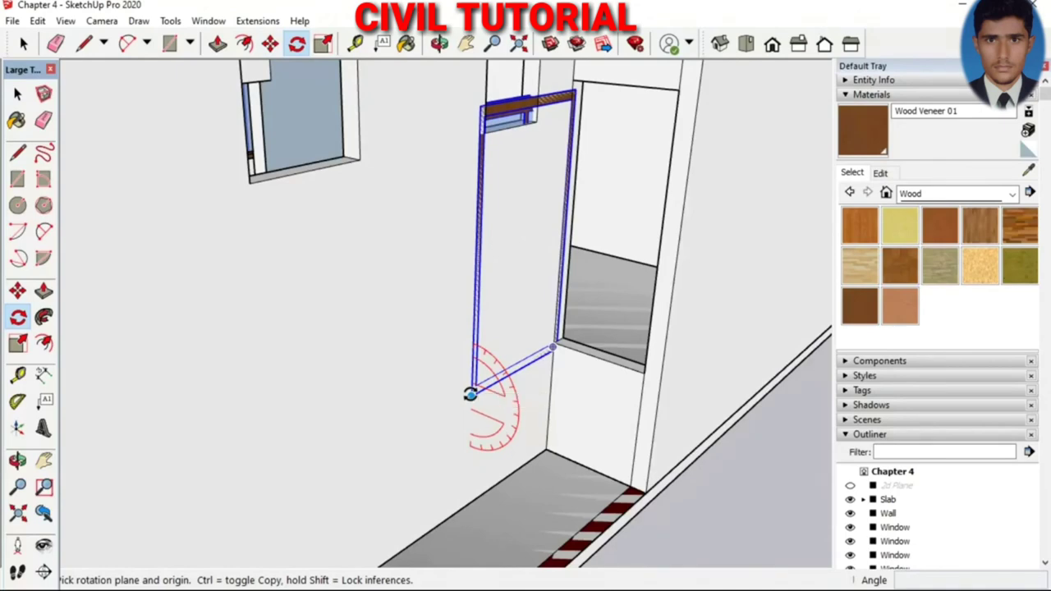
{"action": "left_click", "coordinate": [469, 394]}
{"action": "left_click", "coordinate": [523, 381]}
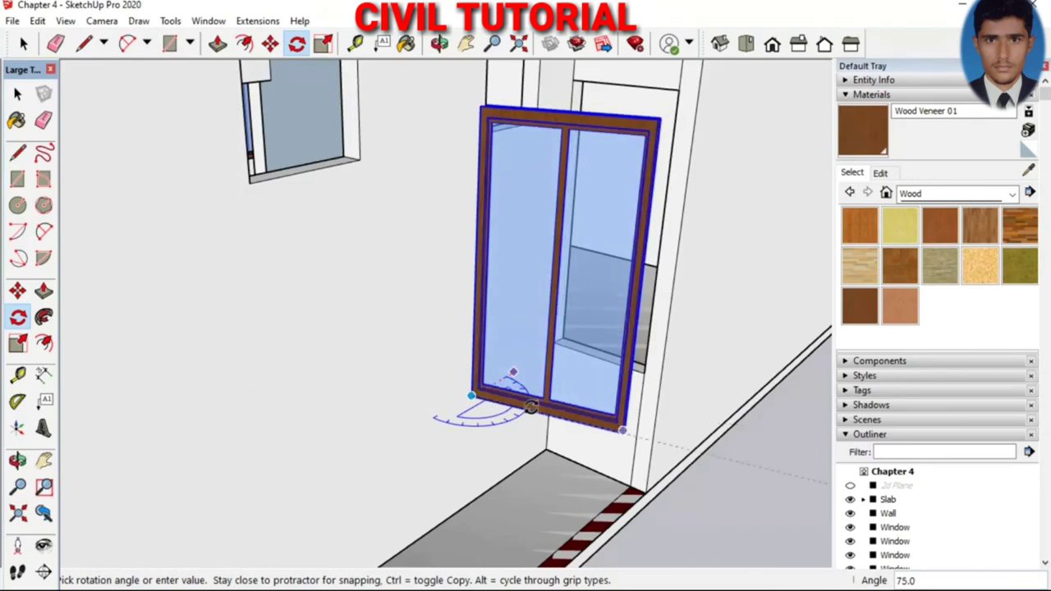
{"action": "type", "text": "90"}
{"action": "left_click", "coordinate": [531, 408]}
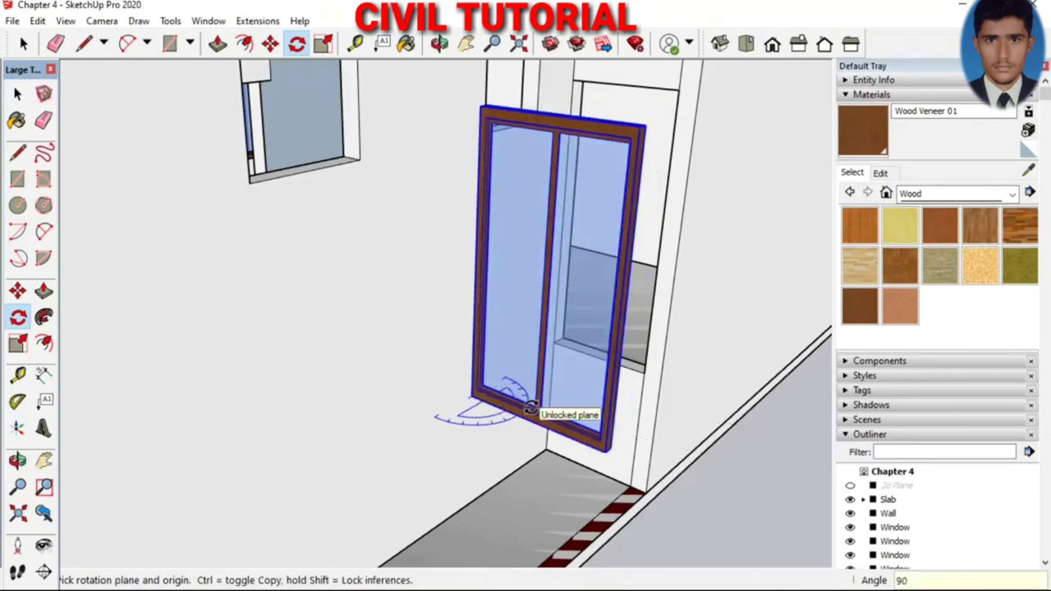
{"action": "key", "text": "m"}
{"action": "left_click", "coordinate": [471, 395]}
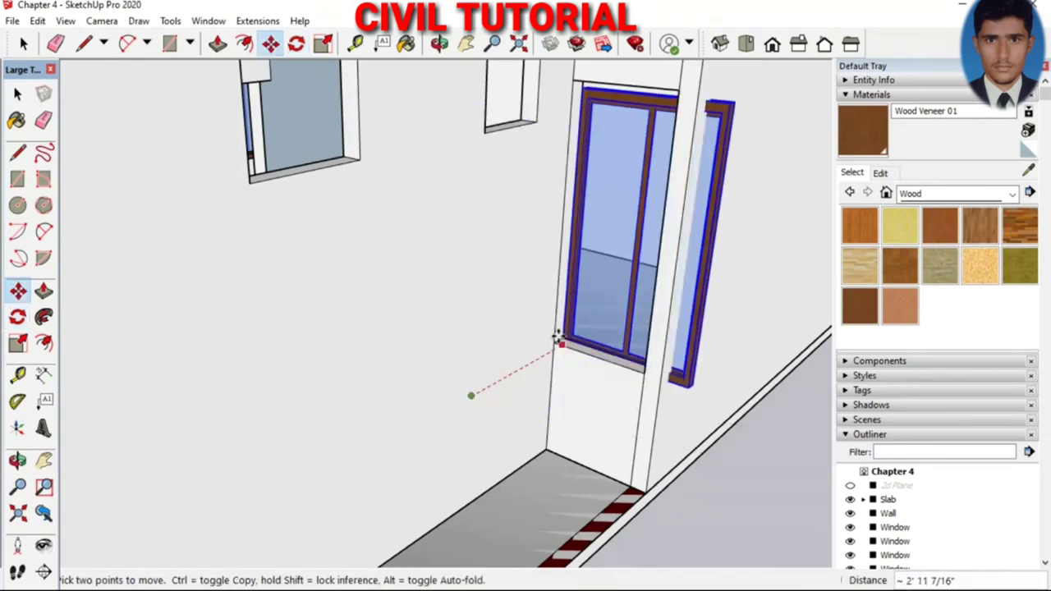
{"action": "left_click", "coordinate": [554, 342]}
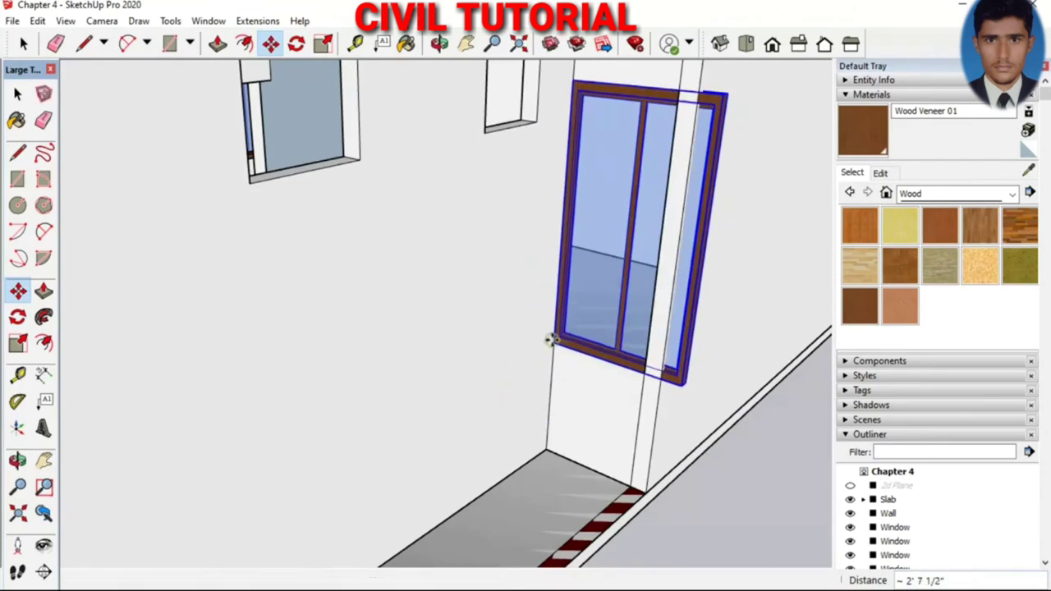
Narrow the window to about 0.73 of its width
{"action": "key", "text": "s"}
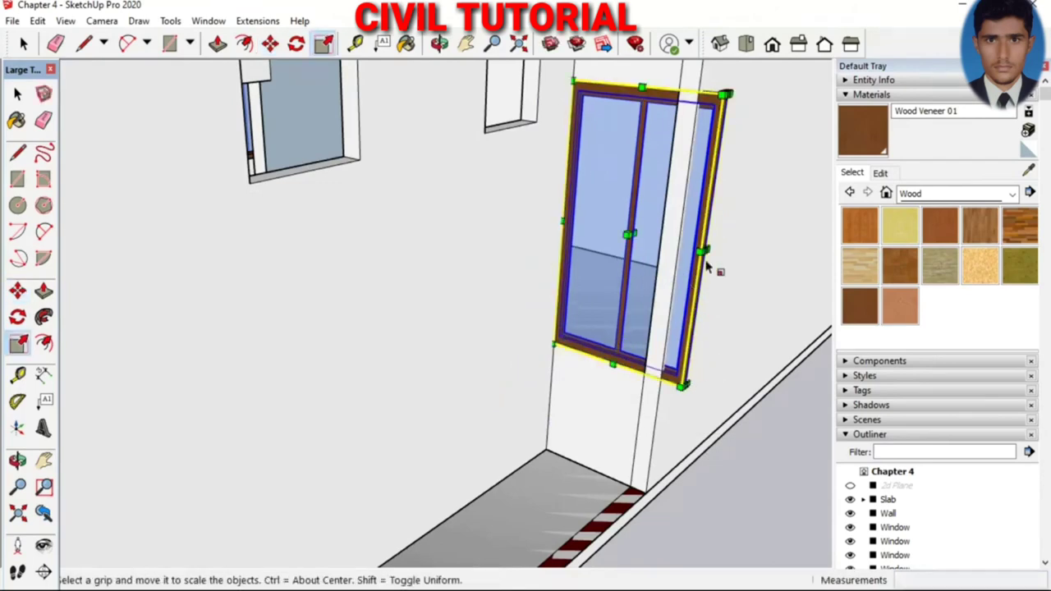
{"action": "left_click", "coordinate": [704, 250]}
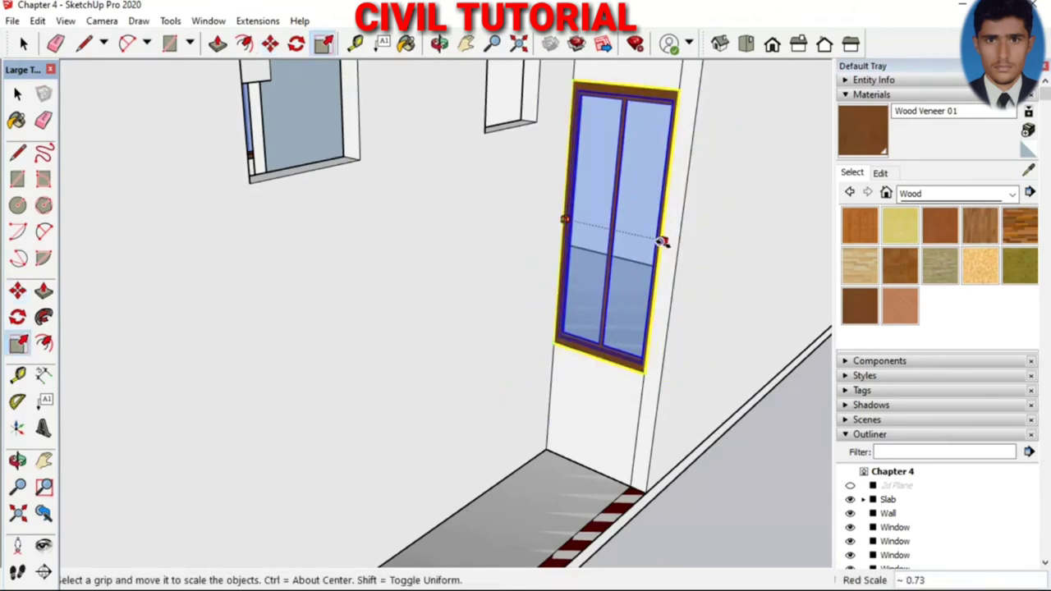
{"action": "left_click", "coordinate": [663, 238]}
{"action": "scroll", "coordinate": [664, 238], "scroll_direction": "down", "scroll_amount": 3}
{"action": "scroll", "coordinate": [614, 186], "scroll_direction": "up", "scroll_amount": 3}
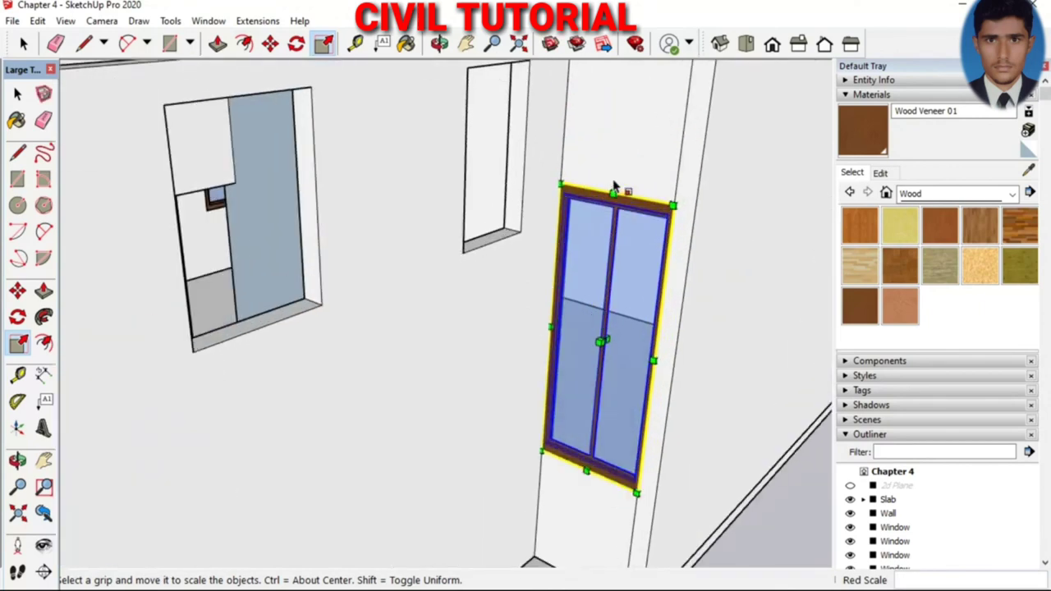
{"action": "scroll", "coordinate": [614, 186], "scroll_direction": "up", "scroll_amount": 1}
{"action": "scroll", "coordinate": [586, 558], "scroll_direction": "up", "scroll_amount": 3}
Snap the window's lower-left corner onto the opening's corner and orbit out to the whole house
{"action": "key", "text": "m"}
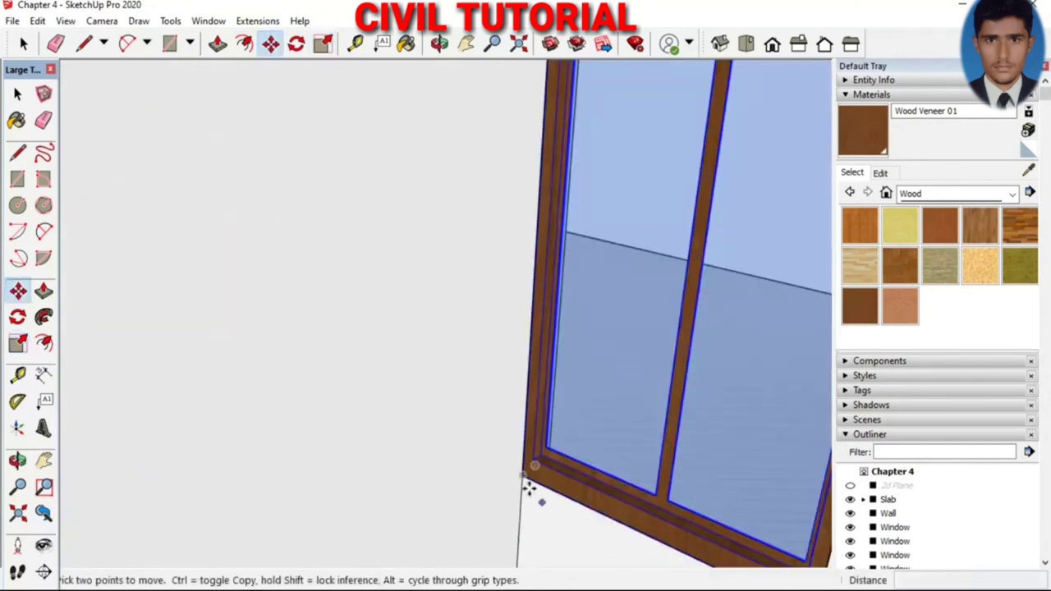
{"action": "left_click", "coordinate": [523, 475]}
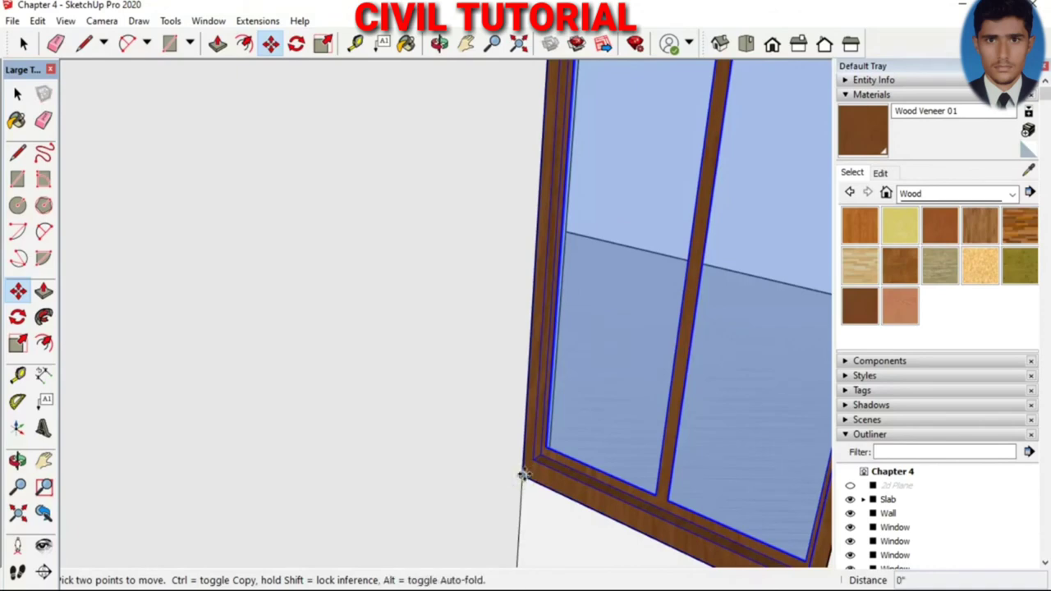
{"action": "scroll", "coordinate": [521, 474], "scroll_direction": "up", "scroll_amount": 2}
{"action": "left_click", "coordinate": [519, 481]}
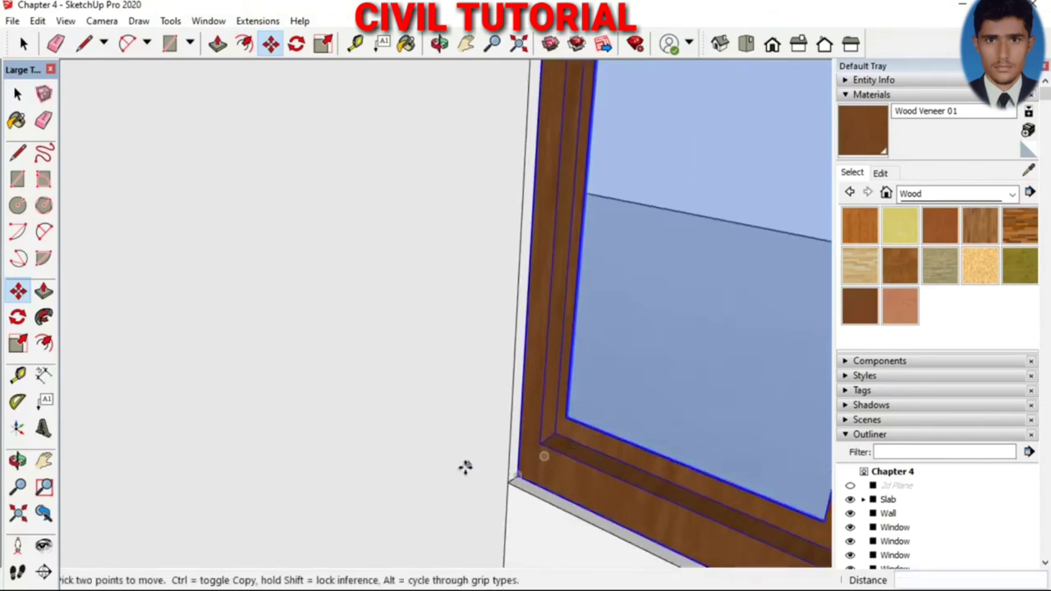
{"action": "scroll", "coordinate": [465, 468], "scroll_direction": "down", "scroll_amount": 2}
{"action": "scroll", "coordinate": [427, 435], "scroll_direction": "down", "scroll_amount": 5}
{"action": "mouse_move", "coordinate": [370, 402]}
{"action": "middle_mouse_down"}
{"action": "mouse_move", "coordinate": [400, 426]}
{"action": "mouse_move", "coordinate": [598, 410]}
{"action": "mouse_move", "coordinate": [519, 448]}
{"action": "middle_mouse_up"}
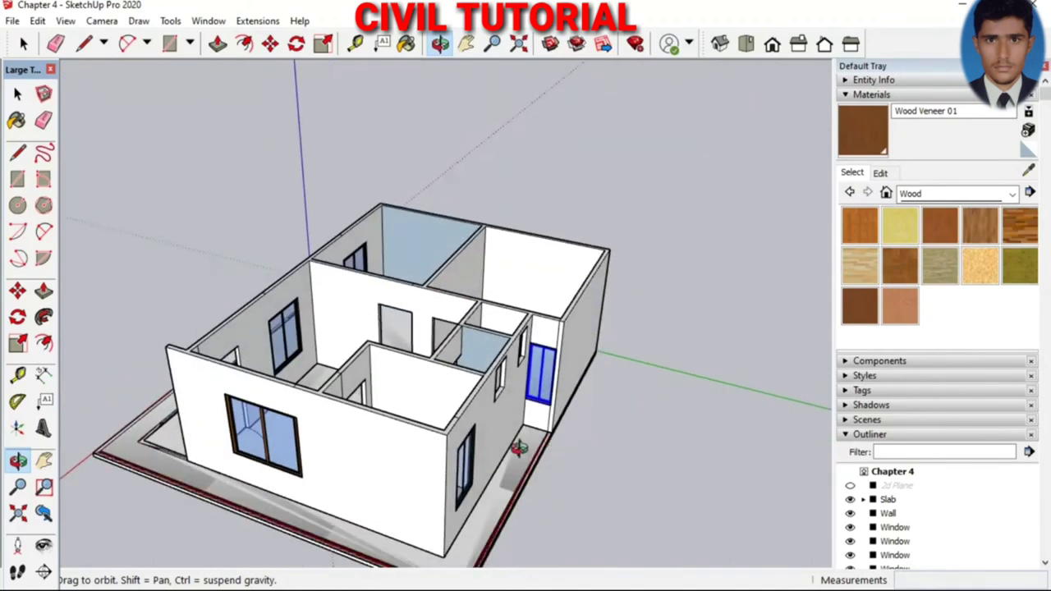
Orbit the house through interior, low front and high views to review every fitted window
{"action": "middle_click_drag", "start_coordinate": [218, 405], "coordinate": [380, 307]}
{"action": "scroll", "coordinate": [382, 312], "scroll_direction": "up", "scroll_amount": 3}
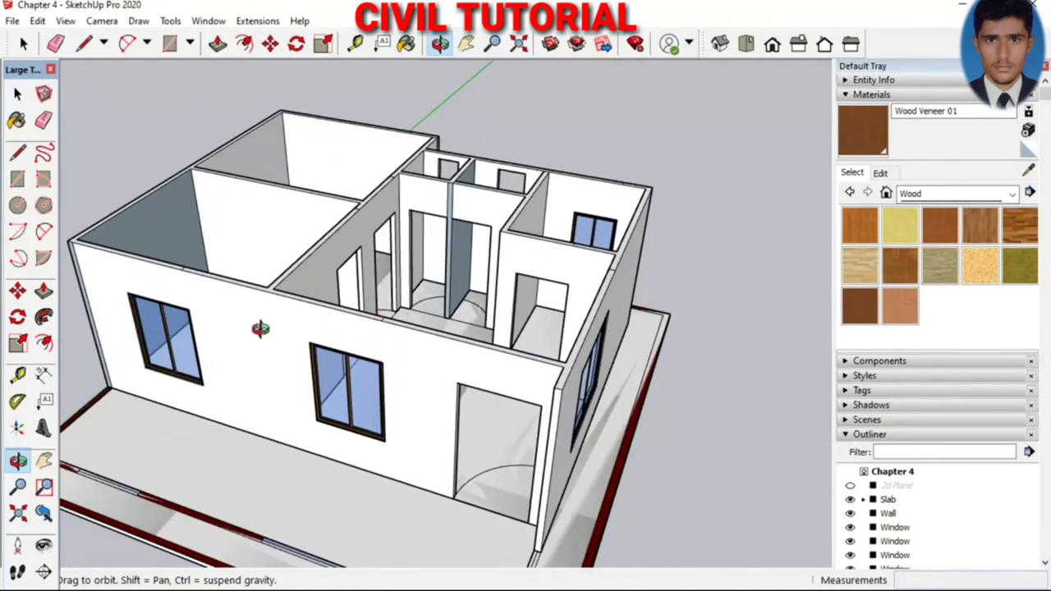
{"action": "mouse_move", "coordinate": [261, 329]}
{"action": "middle_mouse_down"}
{"action": "mouse_move", "coordinate": [296, 320]}
{"action": "mouse_move", "coordinate": [298, 276]}
{"action": "mouse_move", "coordinate": [321, 235]}
{"action": "mouse_move", "coordinate": [382, 200]}
{"action": "middle_mouse_up"}
{"action": "mouse_move", "coordinate": [382, 200]}
{"action": "left_mouse_down"}
{"action": "mouse_move", "coordinate": [556, 225]}
{"action": "mouse_move", "coordinate": [520, 363]}
{"action": "mouse_move", "coordinate": [188, 347]}
{"action": "mouse_move", "coordinate": [321, 368]}
{"action": "mouse_move", "coordinate": [469, 347]}
{"action": "mouse_move", "coordinate": [510, 358]}
{"action": "mouse_move", "coordinate": [408, 480]}
{"action": "mouse_move", "coordinate": [342, 443]}
{"action": "mouse_move", "coordinate": [382, 335]}
{"action": "mouse_move", "coordinate": [497, 336]}
{"action": "mouse_move", "coordinate": [525, 353]}
{"action": "mouse_move", "coordinate": [426, 380]}
{"action": "mouse_move", "coordinate": [487, 316]}
{"action": "mouse_move", "coordinate": [451, 367]}
{"action": "left_mouse_up"}
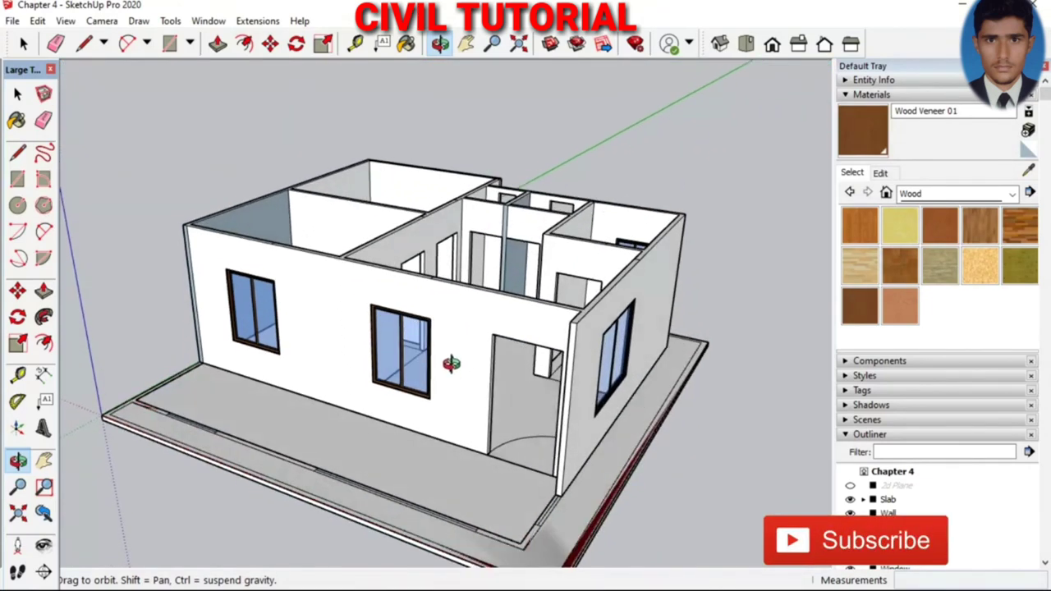